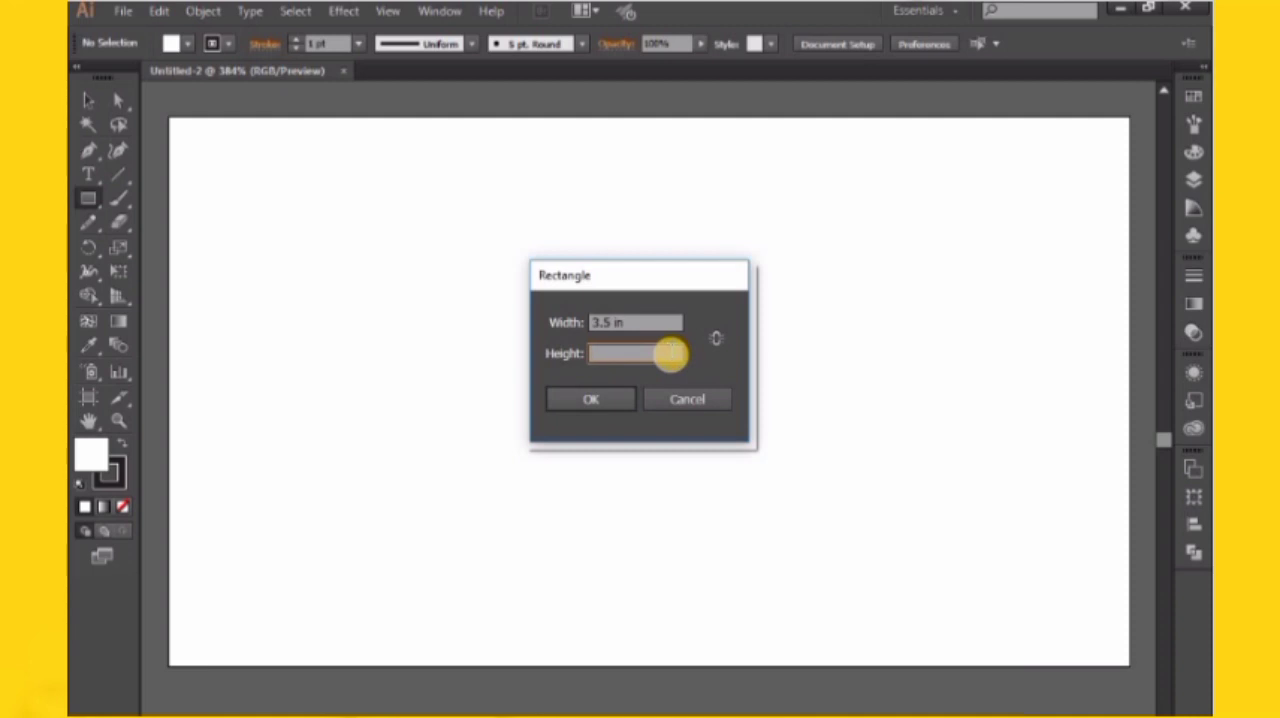
Create a rectangle 3.5 in wide and move it to cover the artboard exactly
left_click(588, 396)
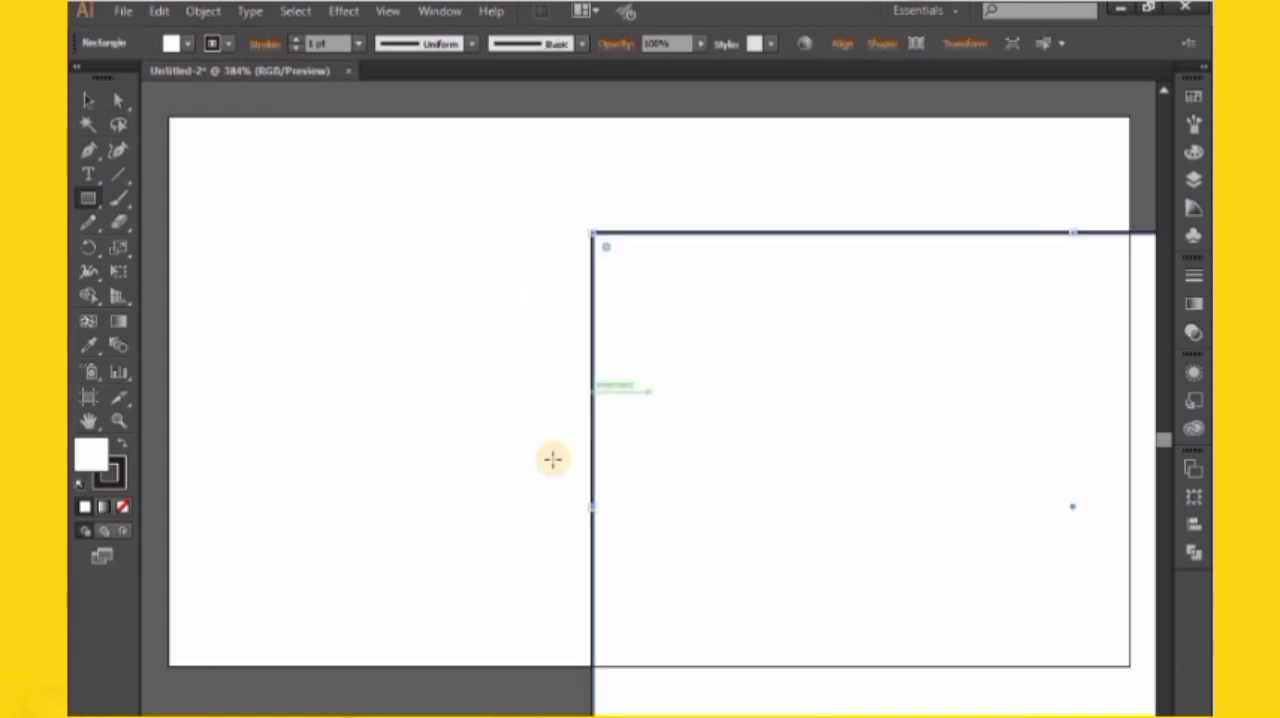
left_click(88, 101)
left_click_drag(789, 334, 433, 242)
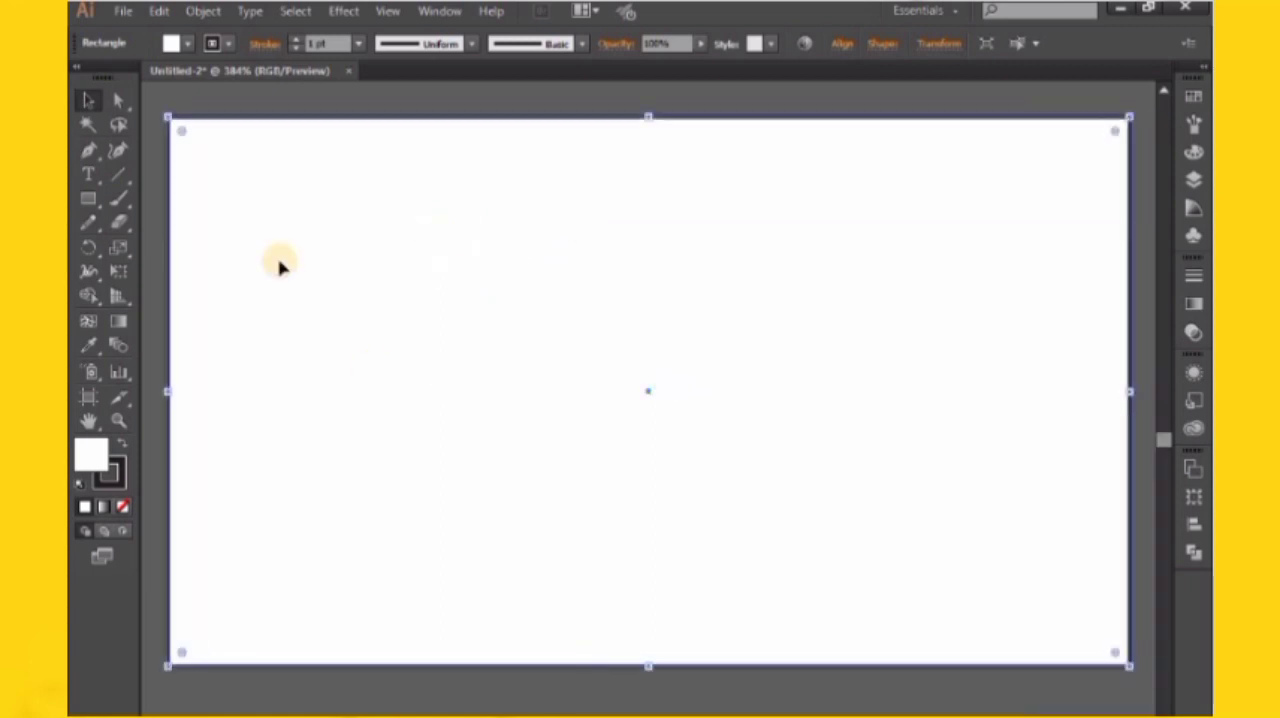
Fill the rectangle with pure black and remove its stroke
left_click(122, 445)
left_click(112, 472)
left_click(122, 507)
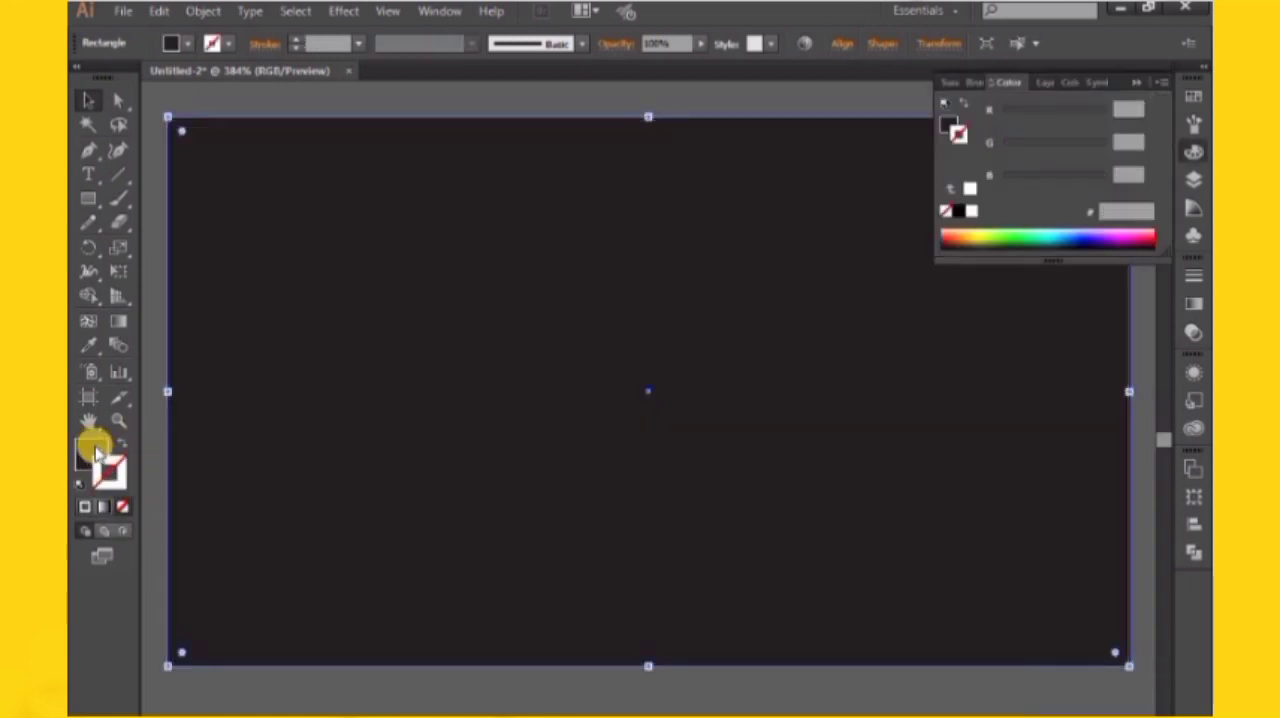
left_click(92, 450)
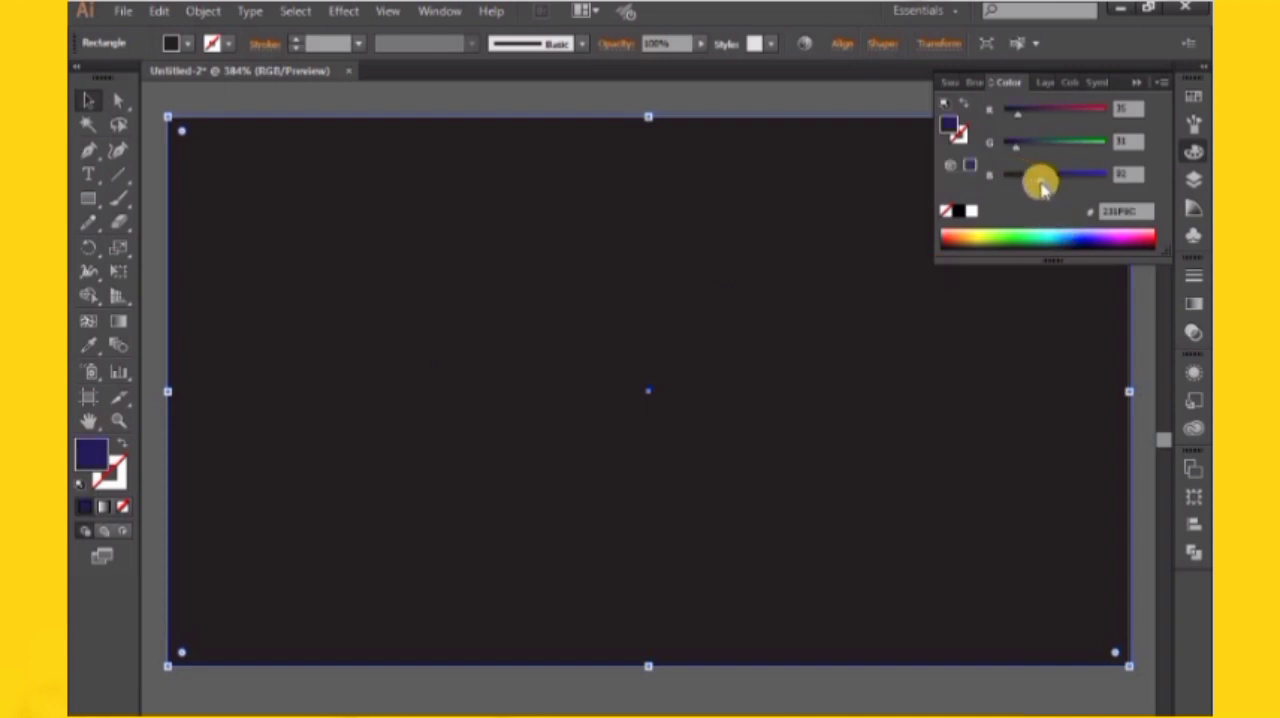
left_click_drag(1040, 185, 1040, 182)
left_click(958, 211)
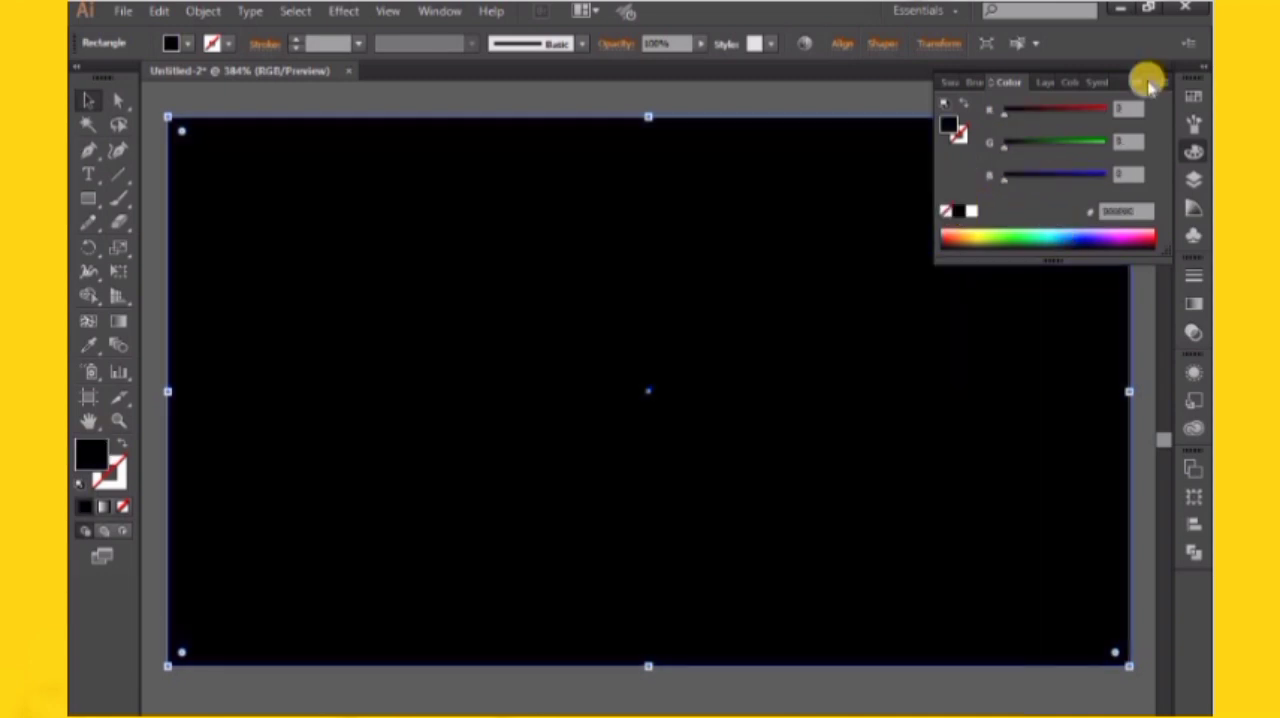
left_click(1141, 87)
left_click(1118, 98)
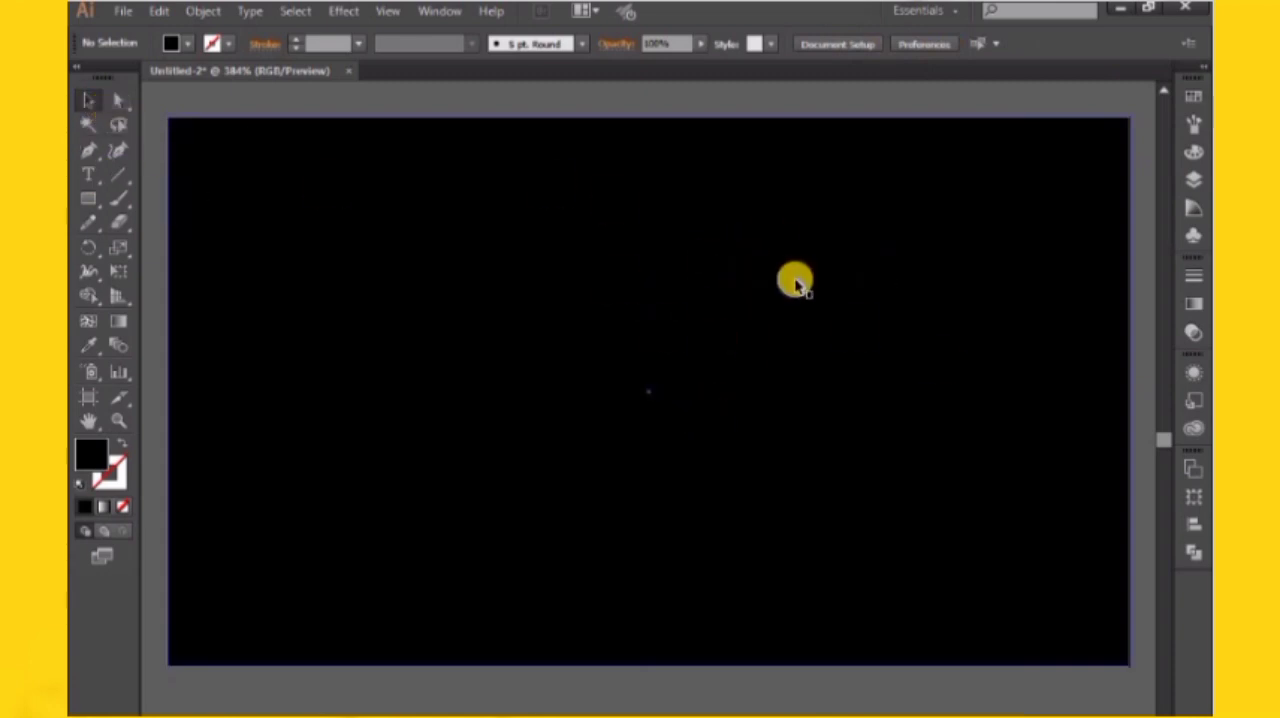
Round all four corners of the black rectangle to a radius of about 0.07 in
left_click(723, 277)
left_click(118, 104)
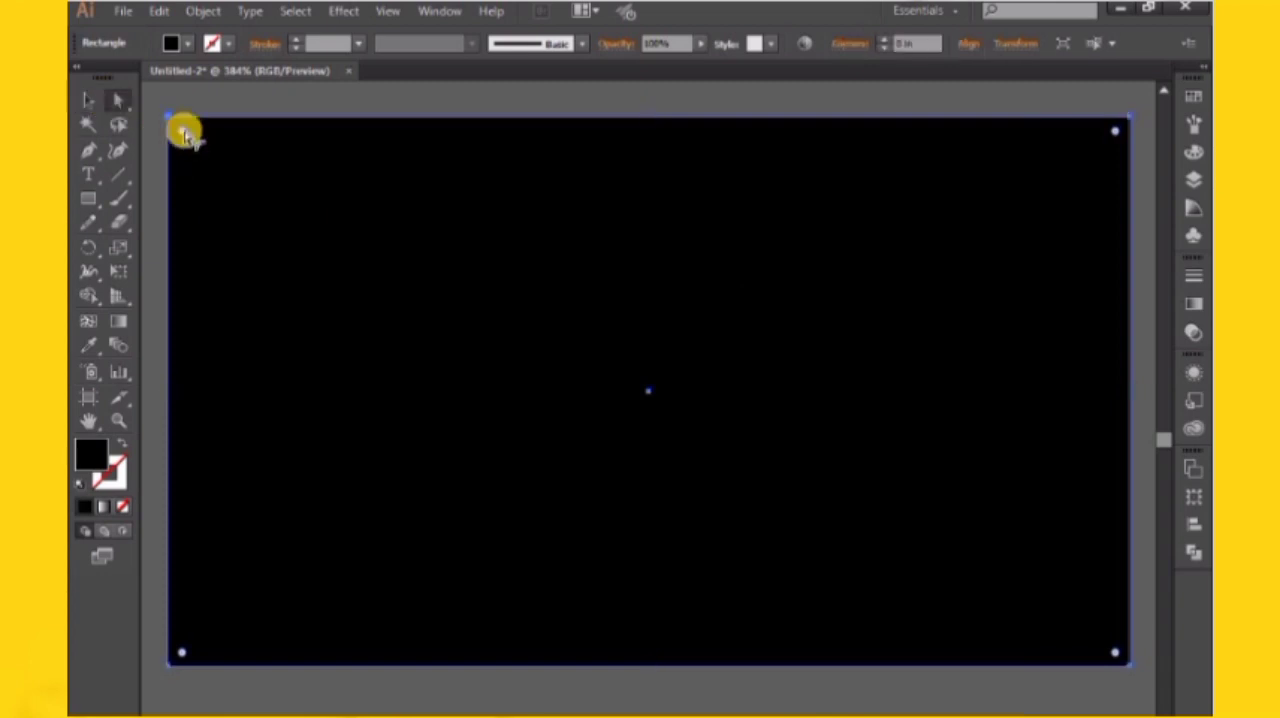
left_click_drag(181, 130, 192, 133)
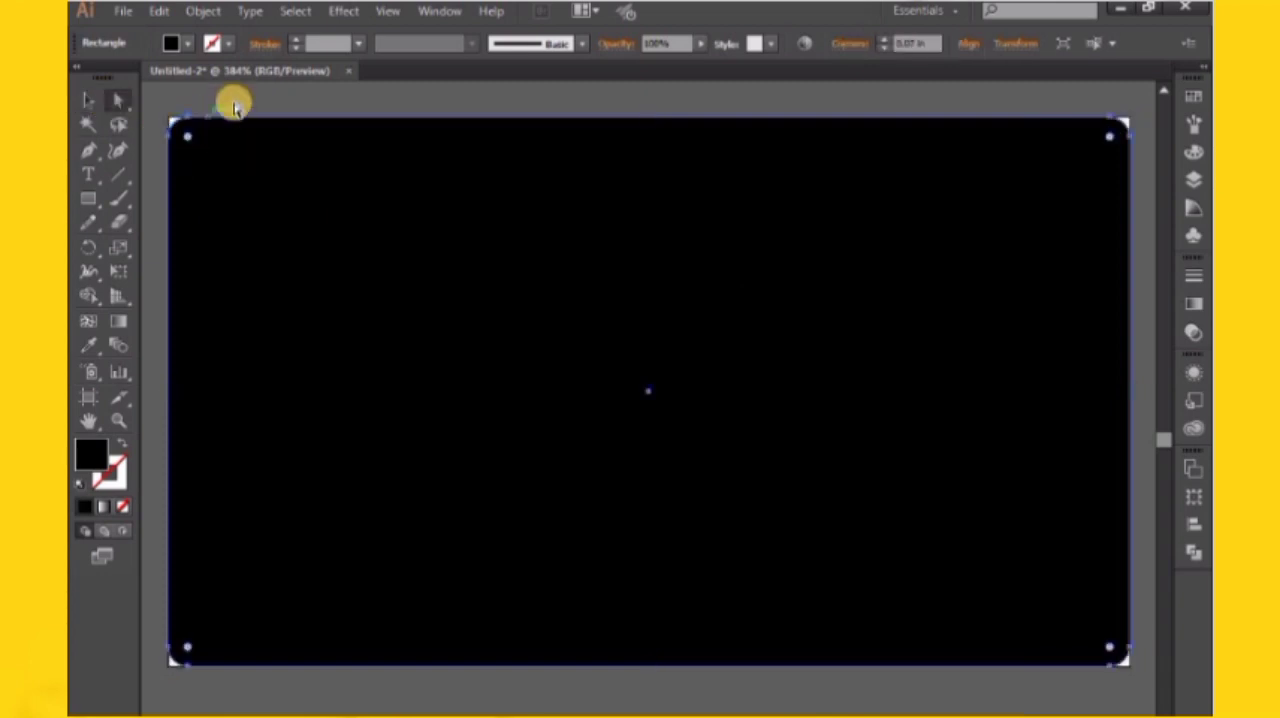
left_click(234, 100)
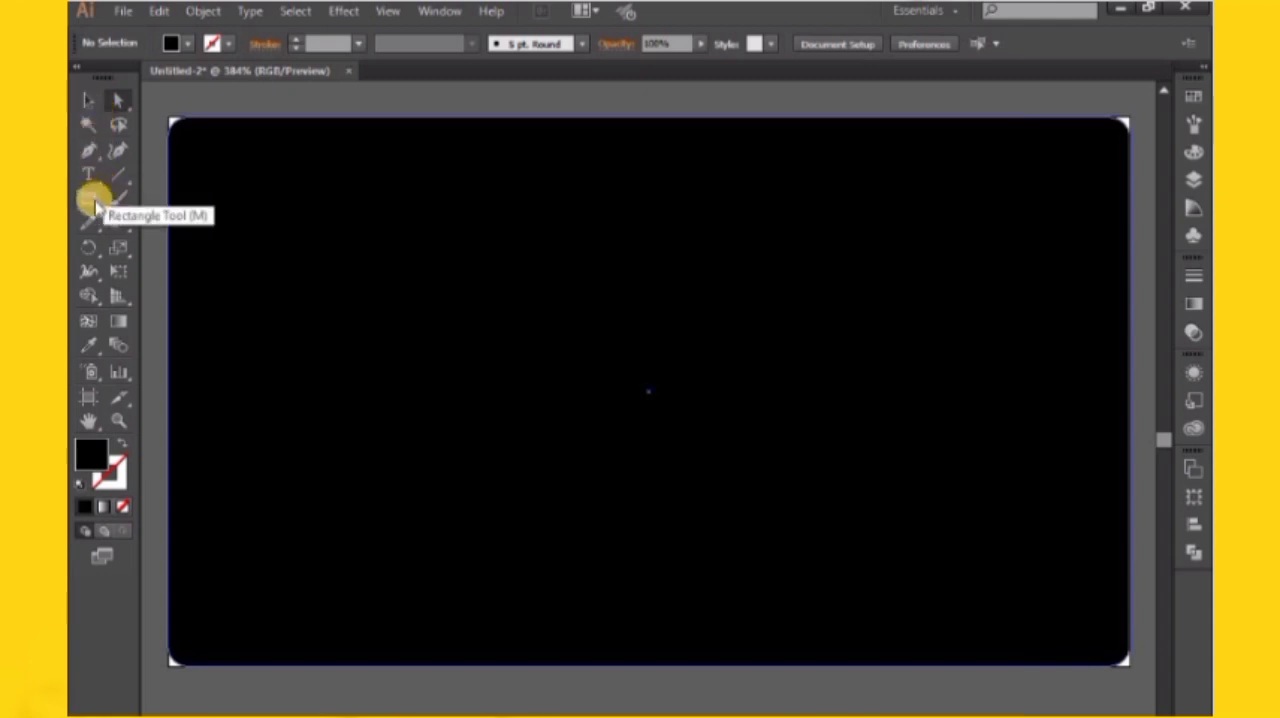
Draw an upright ellipse about 1.18 in by 2.17 in from the card's centre and move it into the card's right half
left_click_drag(97, 203, 193, 246)
left_click_drag(677, 386, 820, 695)
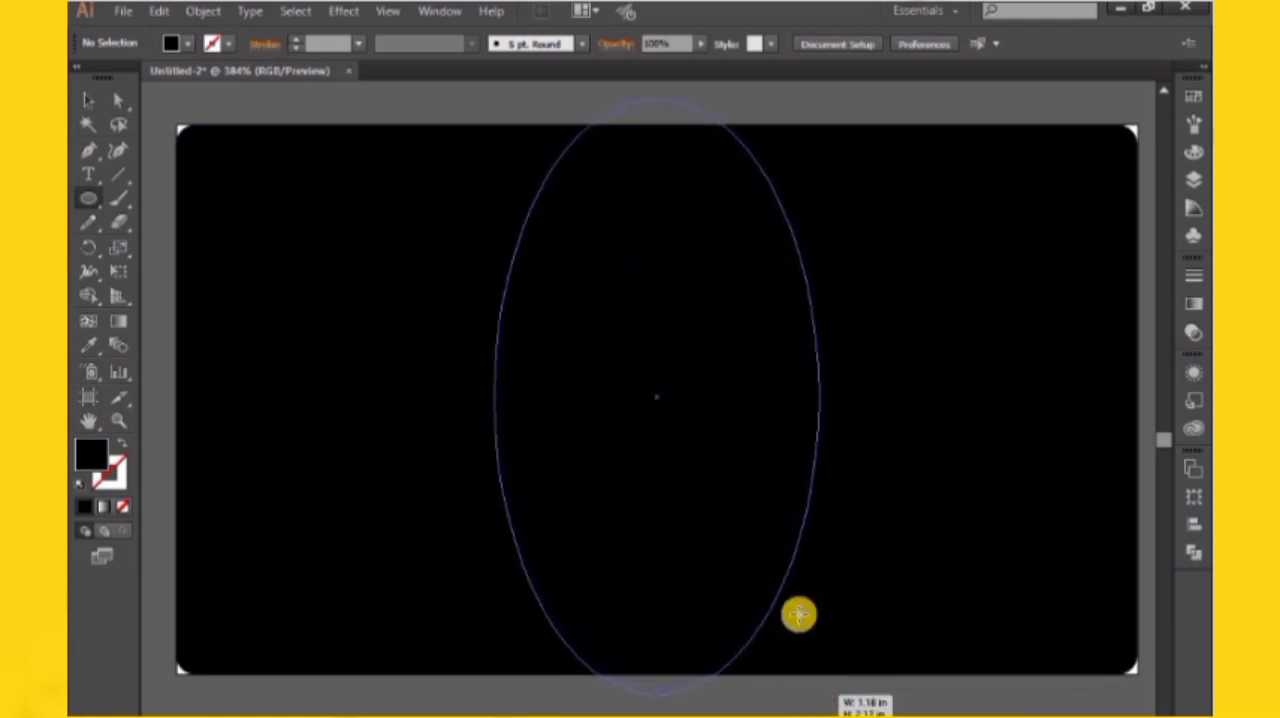
left_click_drag(787, 590, 785, 548)
key("ctrl+minus")
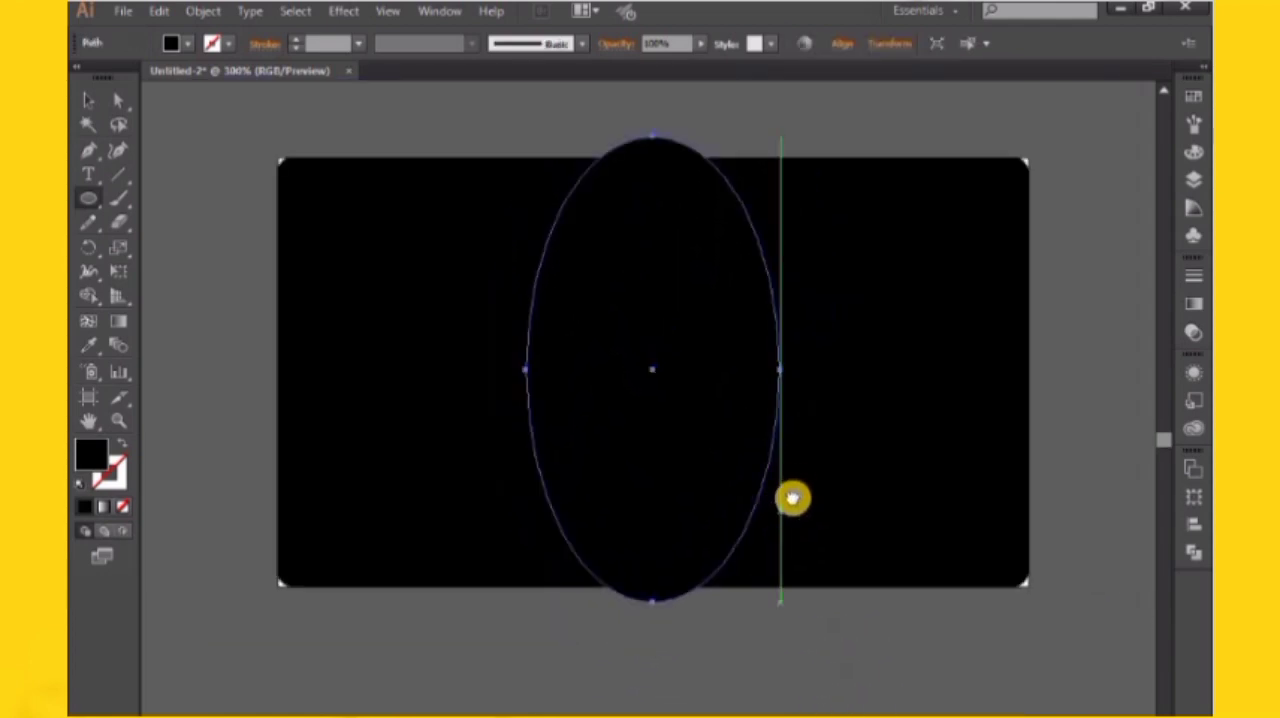
left_click(96, 104)
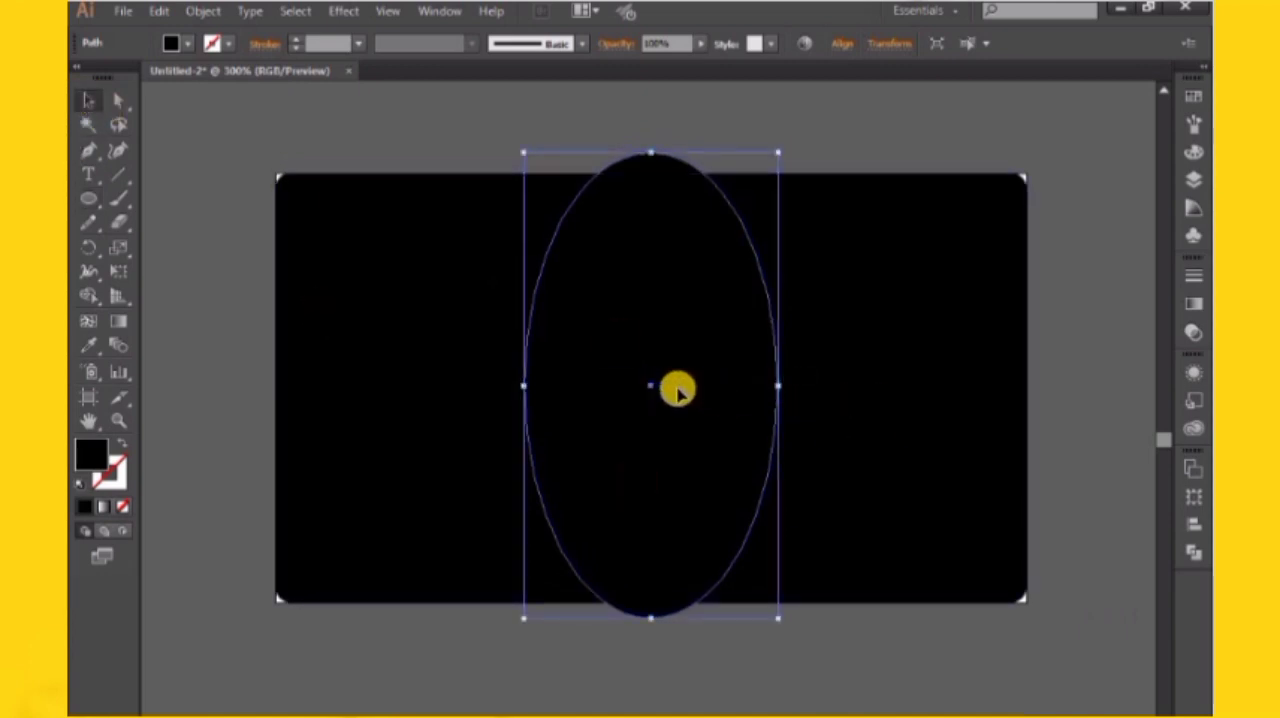
left_click_drag(670, 388, 852, 400)
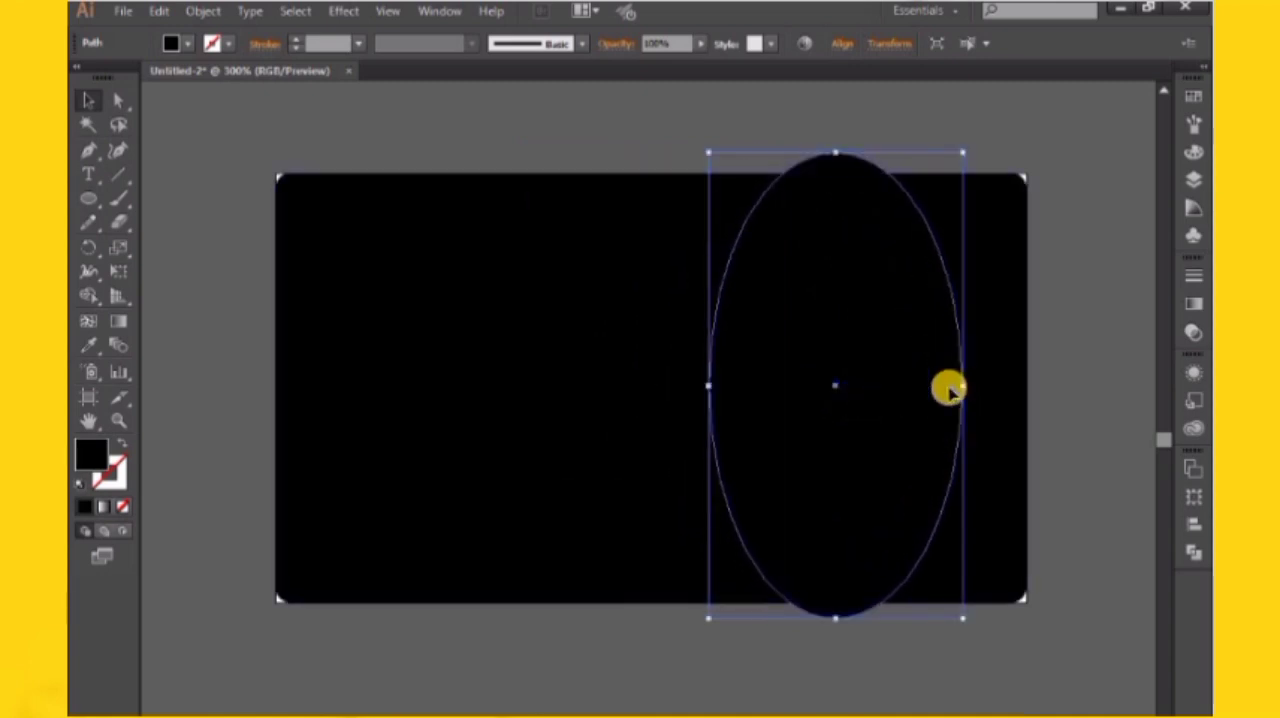
Lock the black rectangle and widen the ellipse until its right side meets the card's right edge
left_click_drag(969, 387, 1015, 383)
key("ctrl+z")
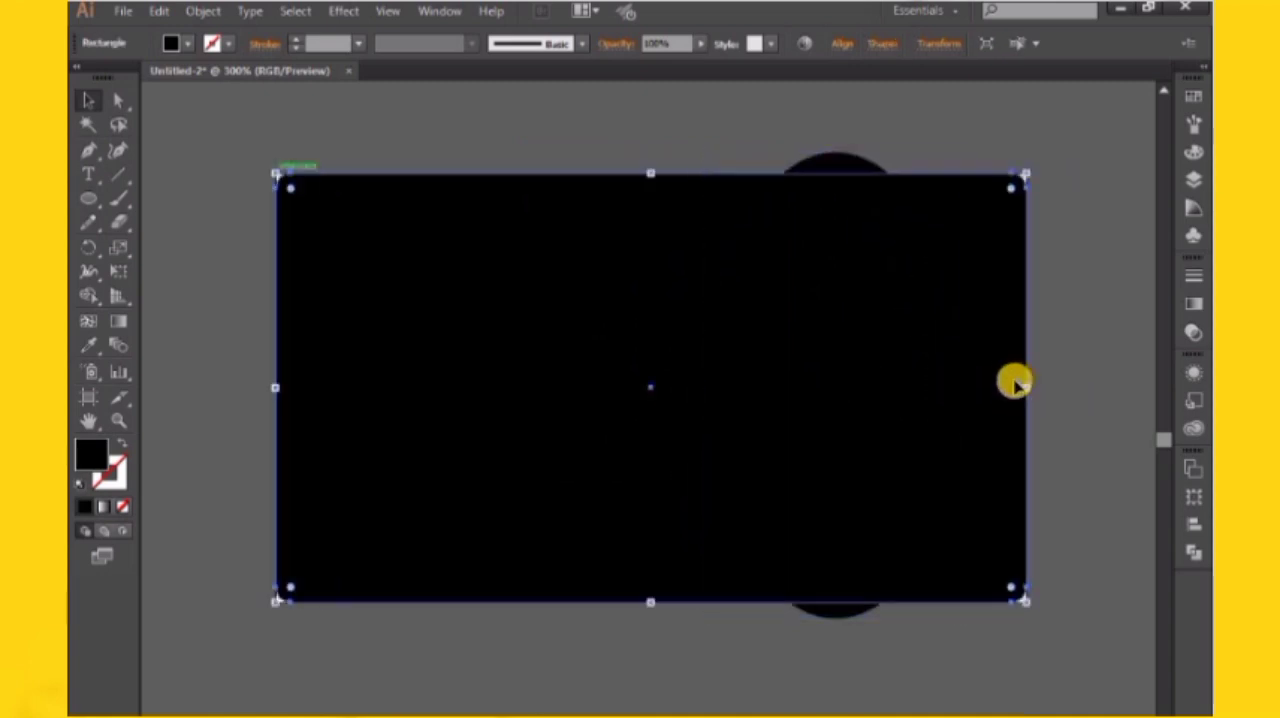
key("ctrl+2")
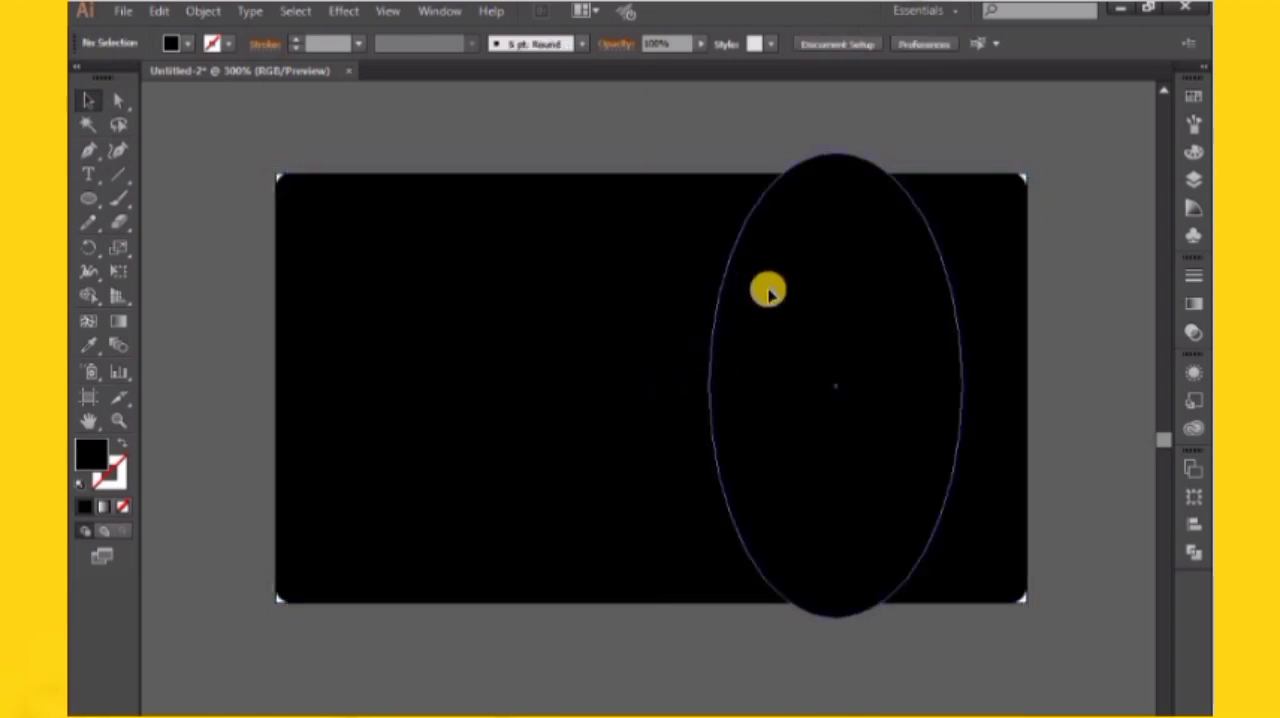
left_click(769, 291)
left_click_drag(964, 388, 1027, 388)
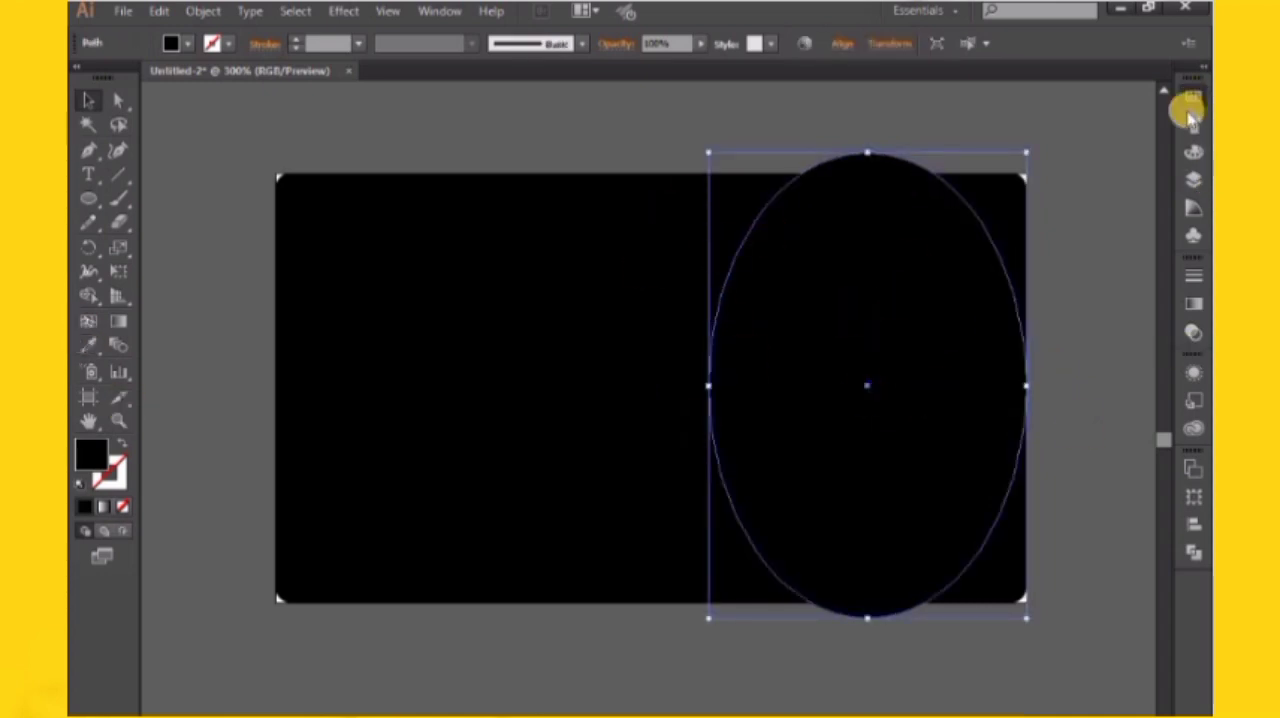
Fill the ellipse with the CMYK Yellow swatch
left_click(1190, 112)
left_click(1126, 166)
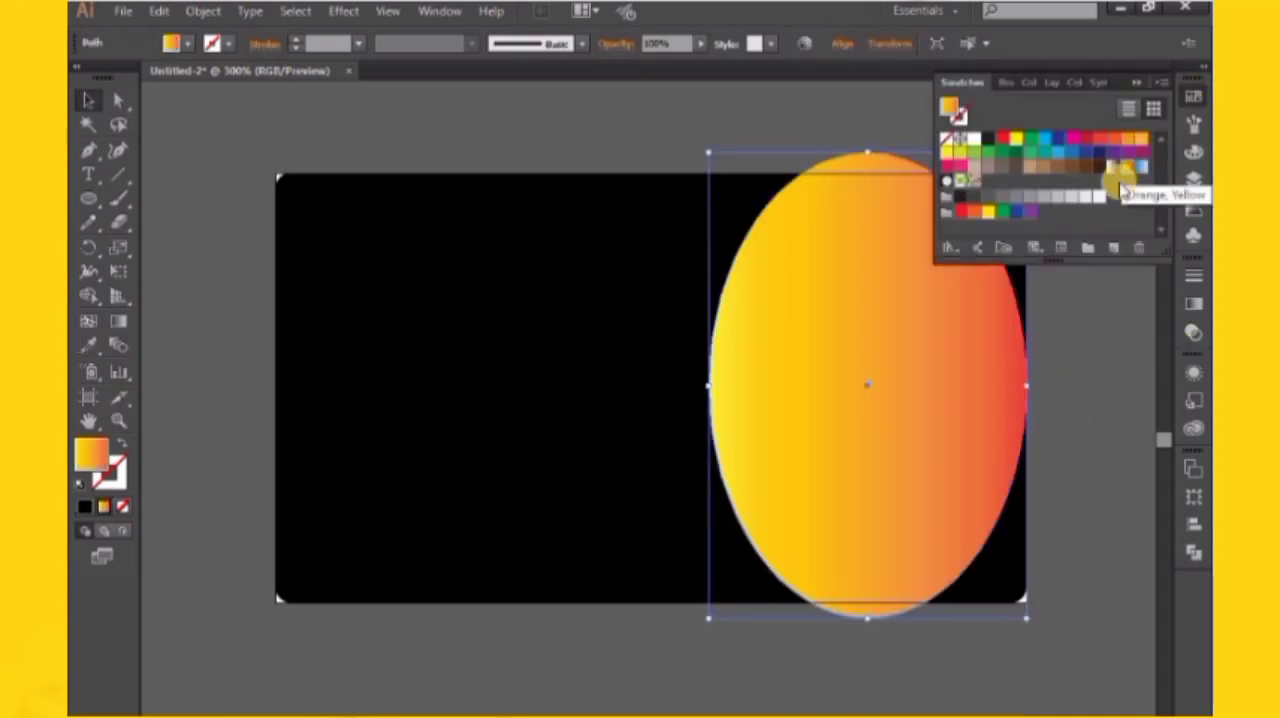
left_click(1017, 143)
left_click(860, 145)
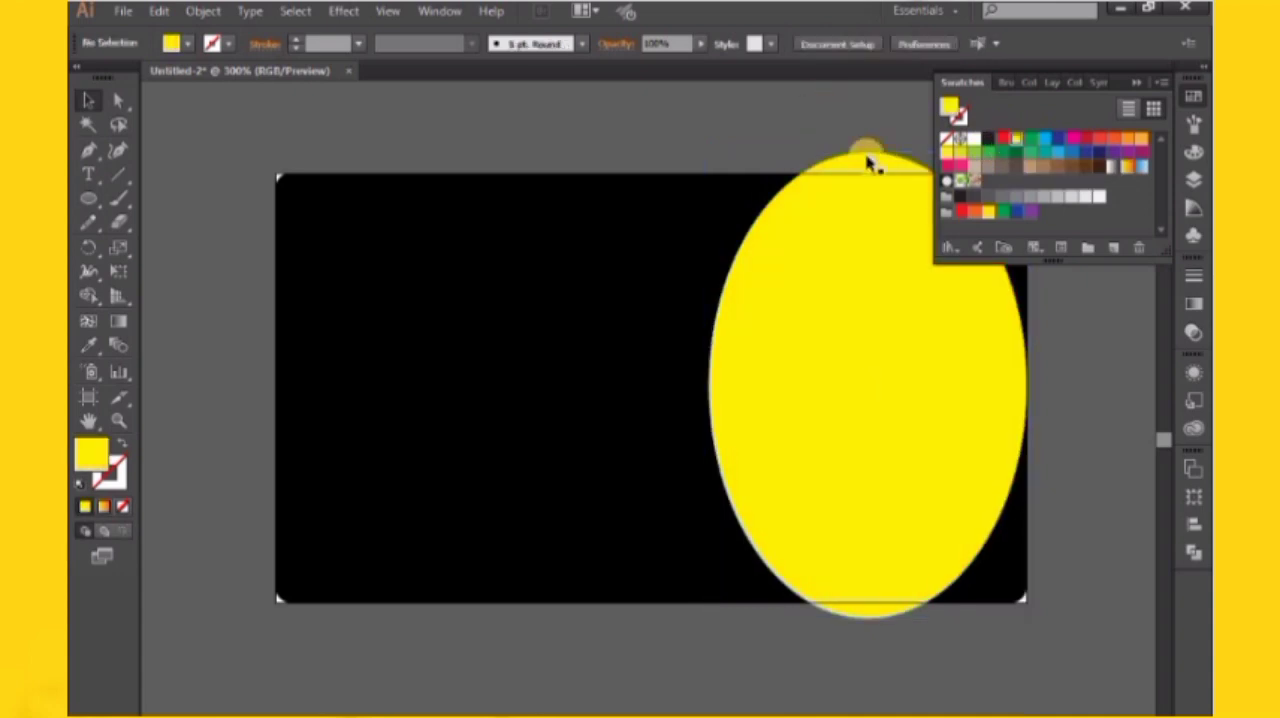
left_click(1143, 84)
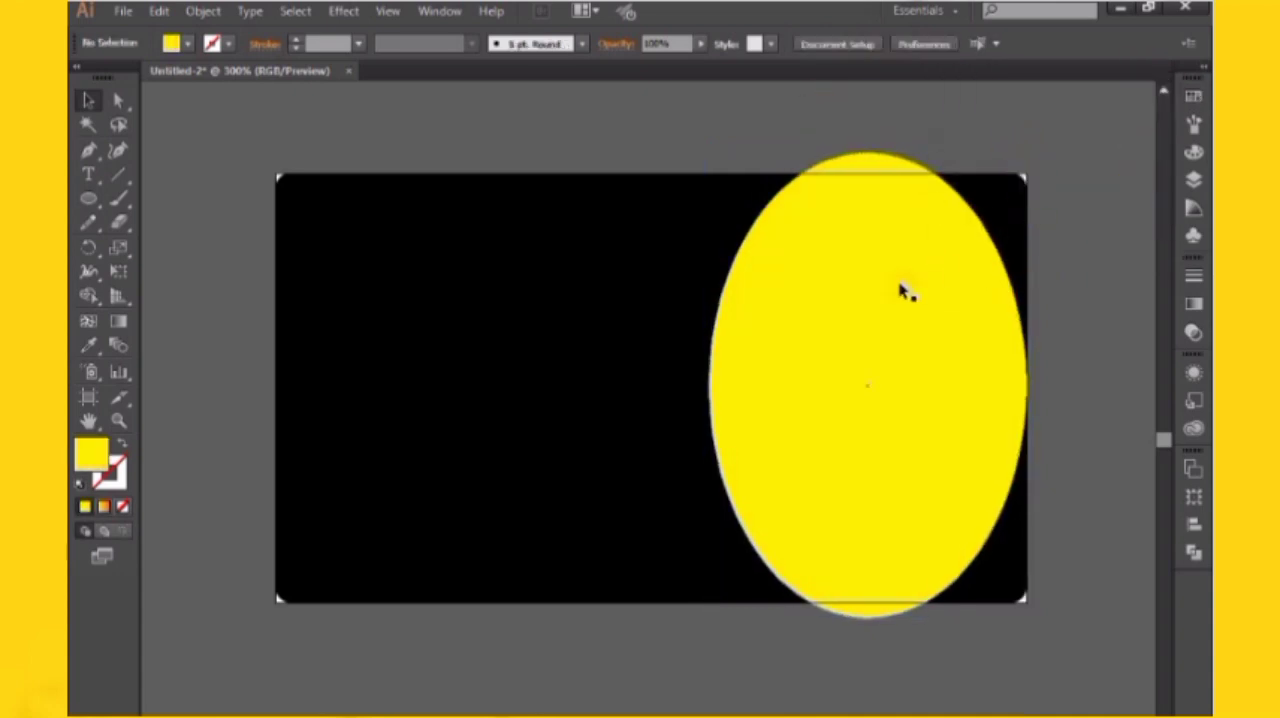
Duplicate the yellow ellipse slightly to the left and repeat the copy three more times
left_click_drag(927, 313, 918, 313)
key("ctrl+d")
key("ctrl+d")
key("ctrl+d")
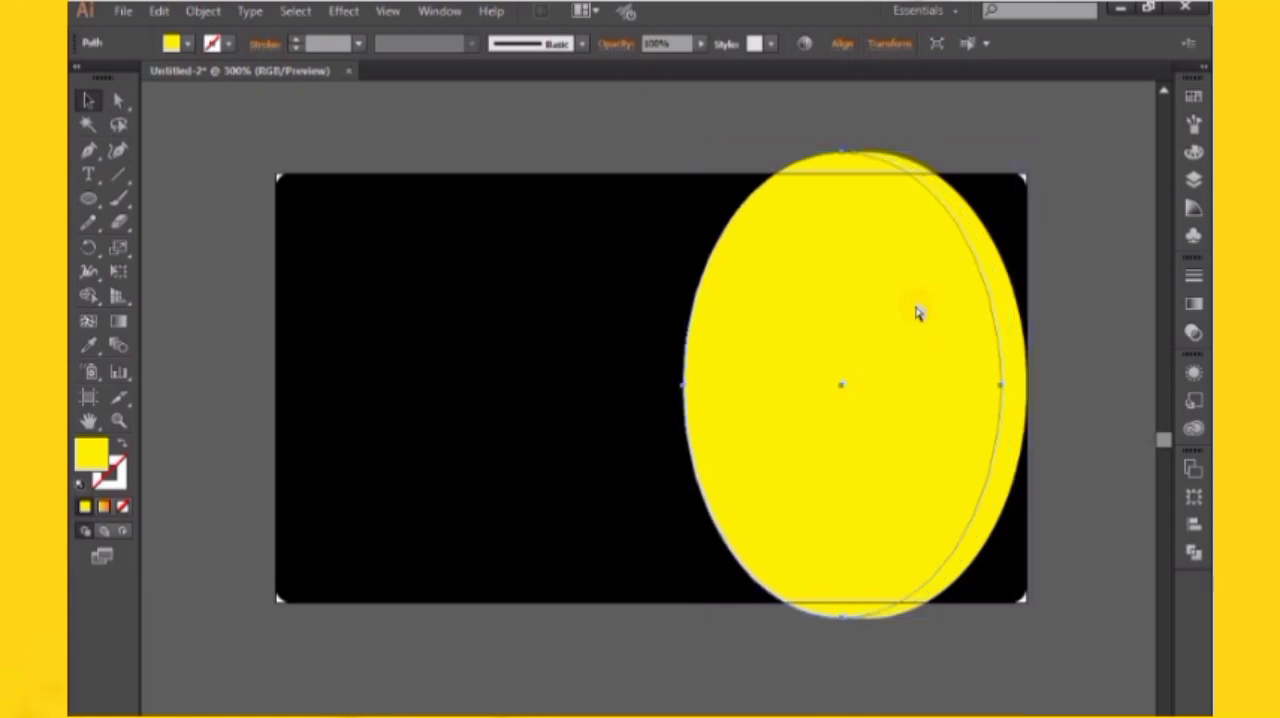
left_click(1074, 266)
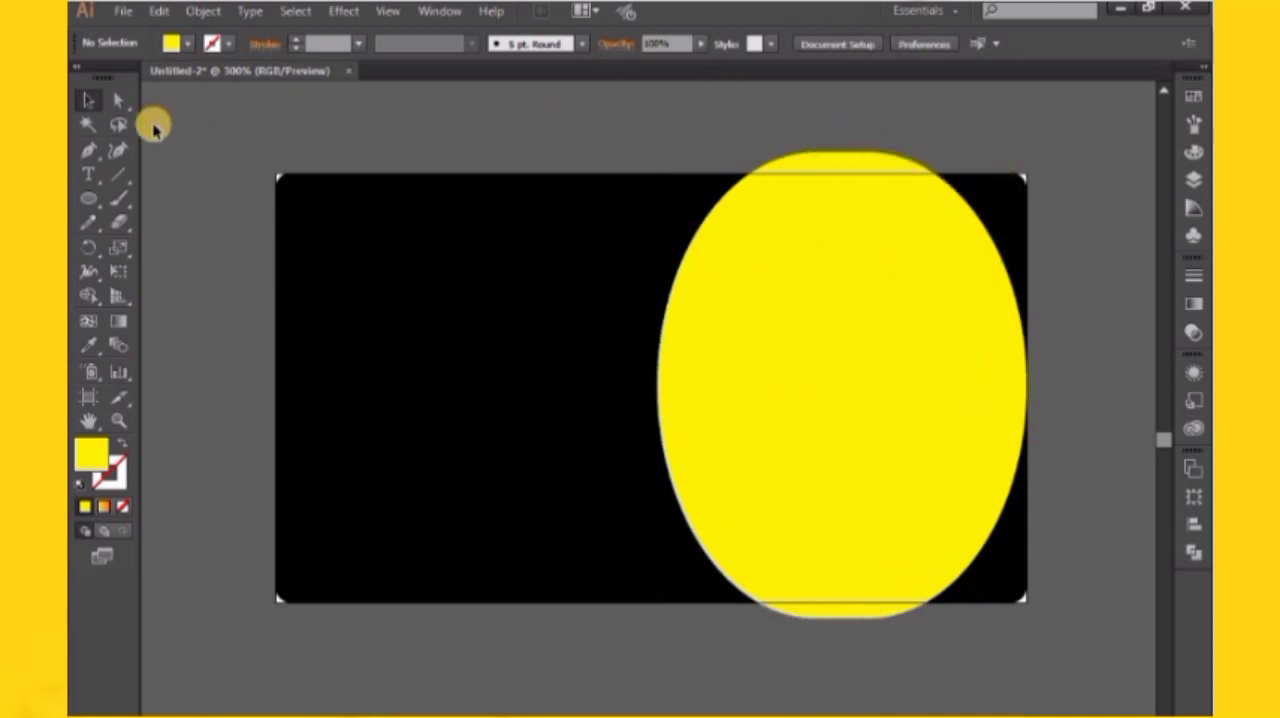
Recolor the frontmost ellipse to a darker golden yellow
left_click(771, 257)
left_click(263, 318)
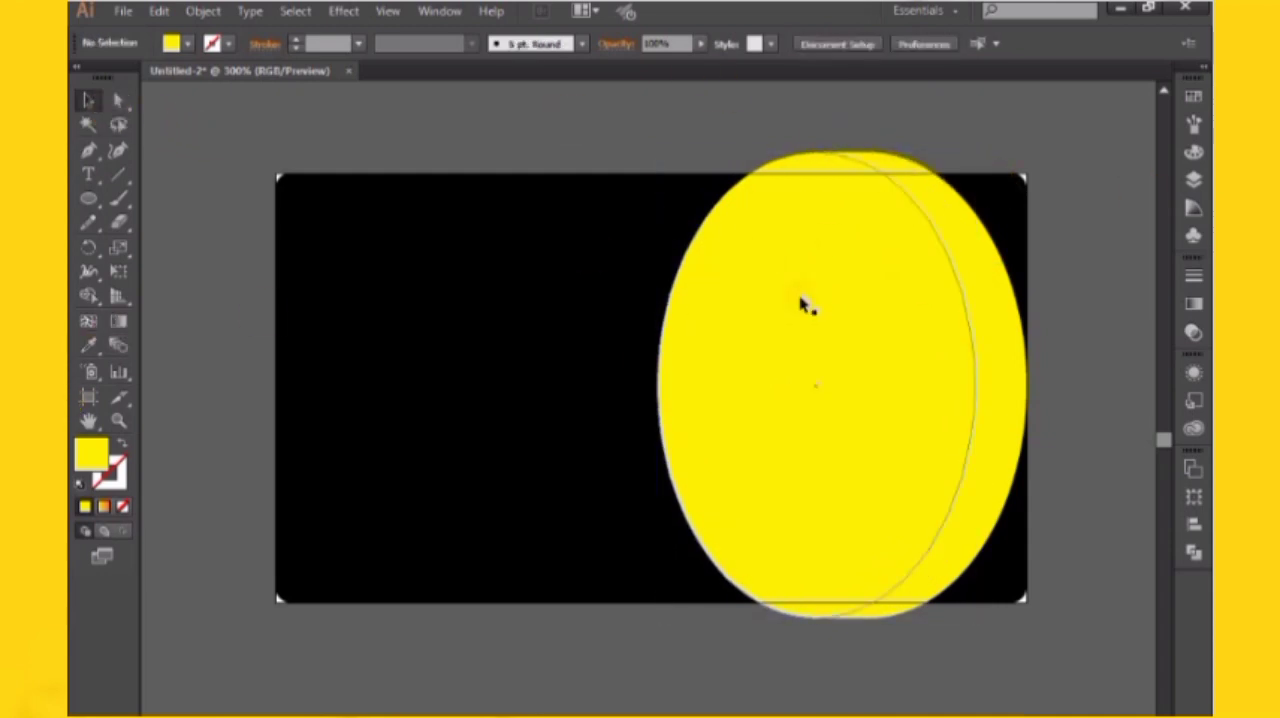
left_click(1018, 318)
left_click(1193, 151)
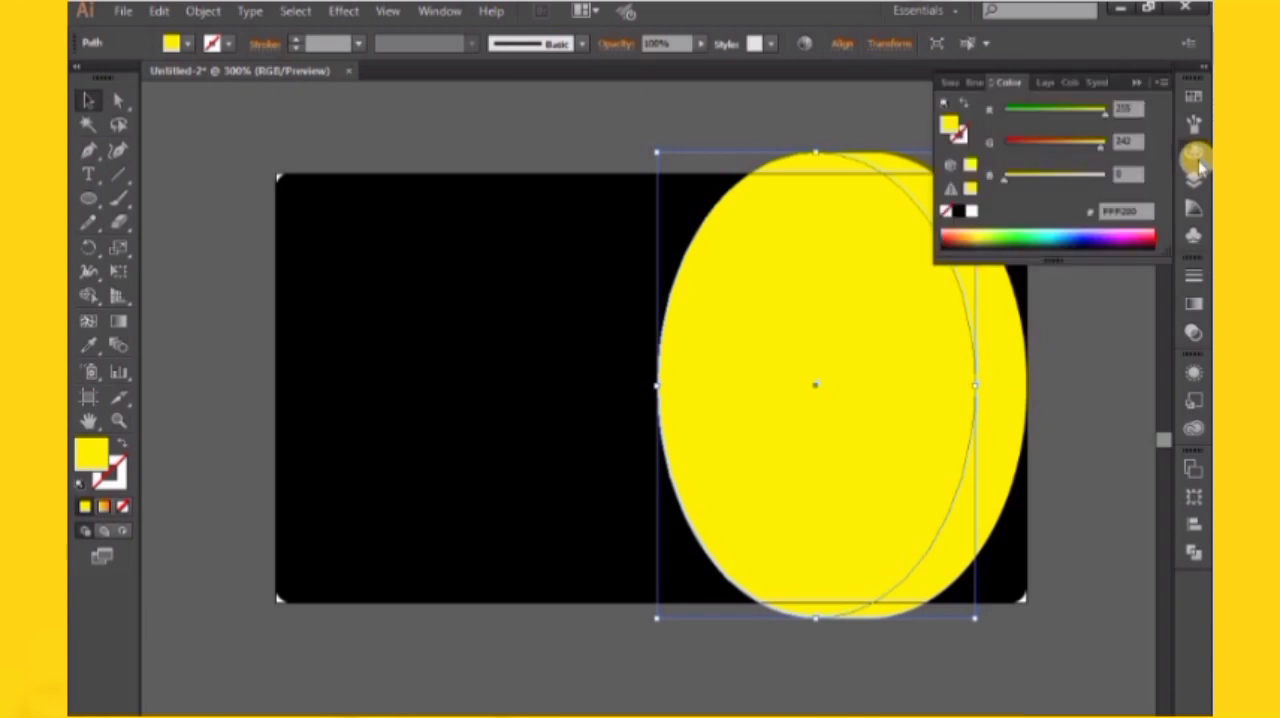
left_click_drag(1091, 147, 1096, 117)
left_click(857, 101)
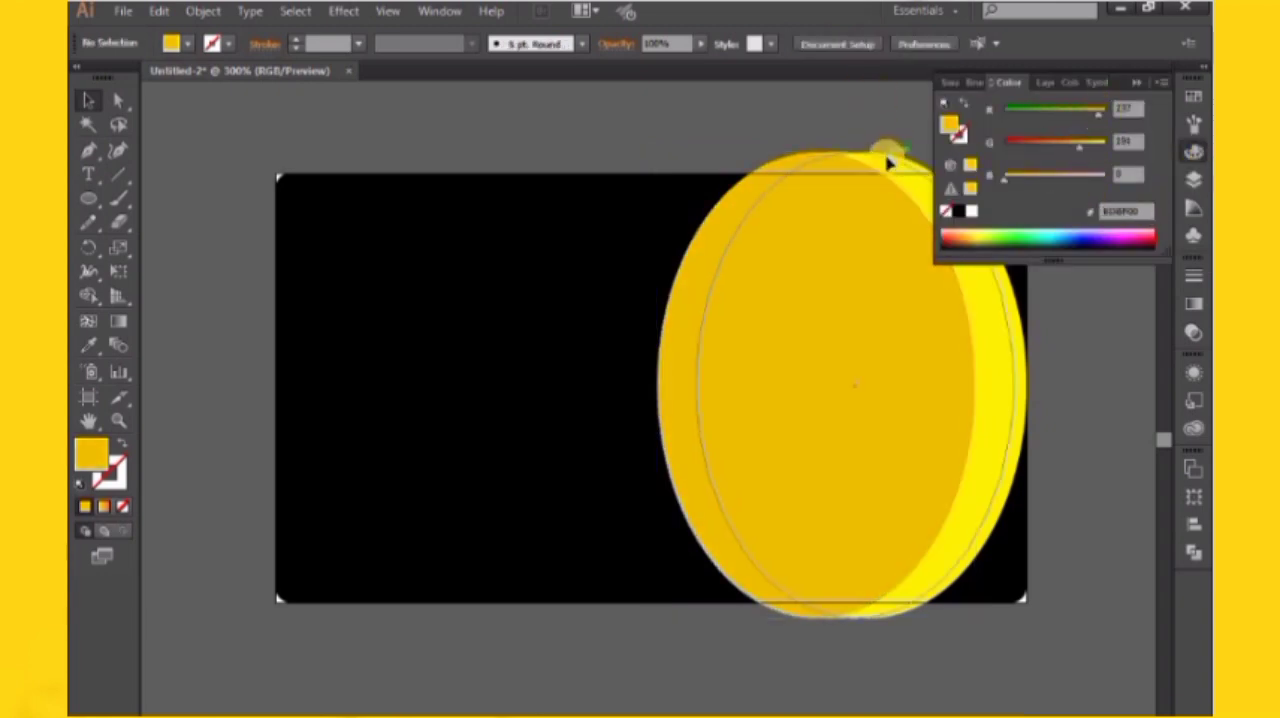
Recolor the second ellipse from the front orange, RGB 255, 149, 0
left_click(888, 162)
left_click(908, 199)
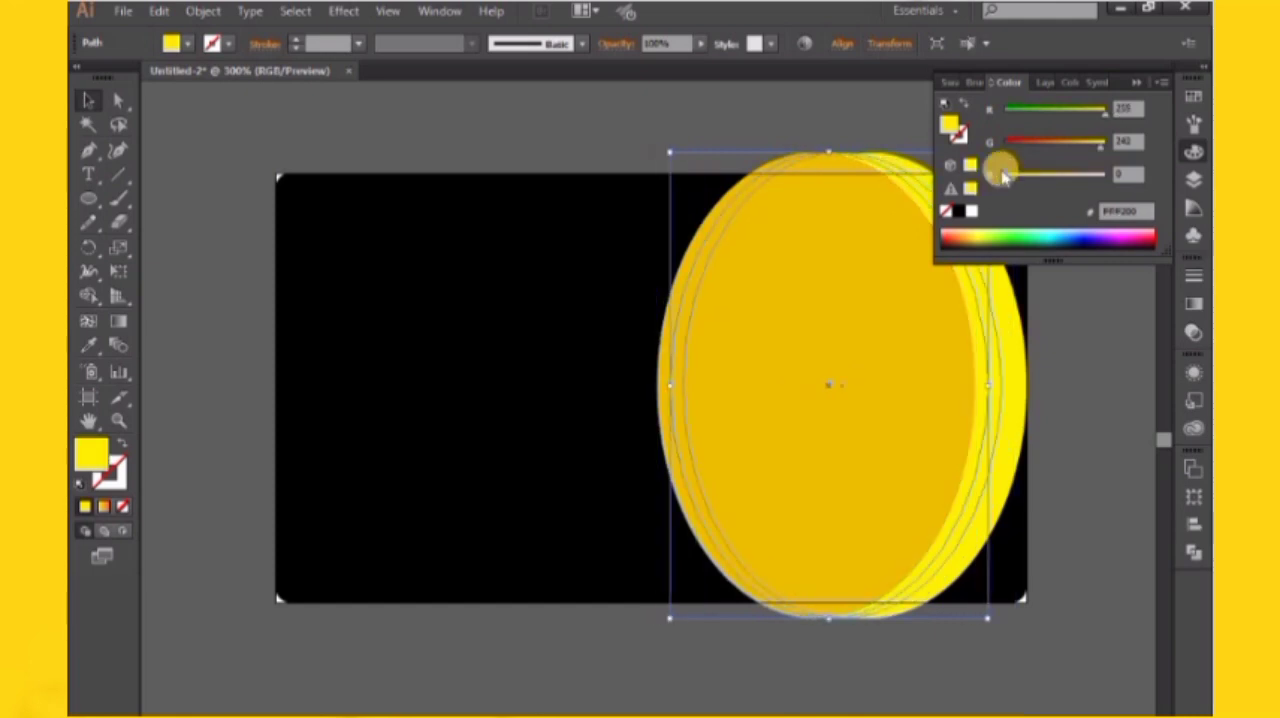
left_click_drag(1062, 141, 1068, 150)
left_click(717, 112)
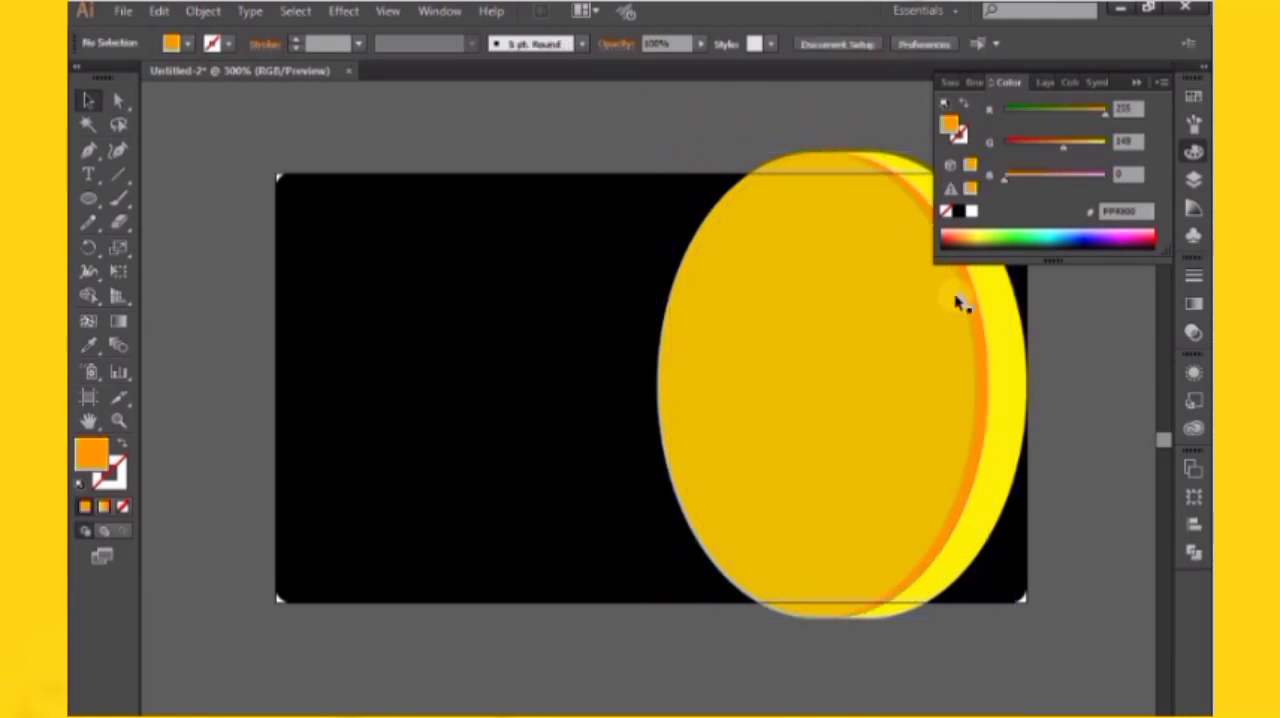
Recolor the third ellipse from the front red-orange and the fourth one red, RGB 255, 26, 0
left_click(1003, 373)
left_click_drag(1051, 140, 1018, 264)
left_click(1012, 348)
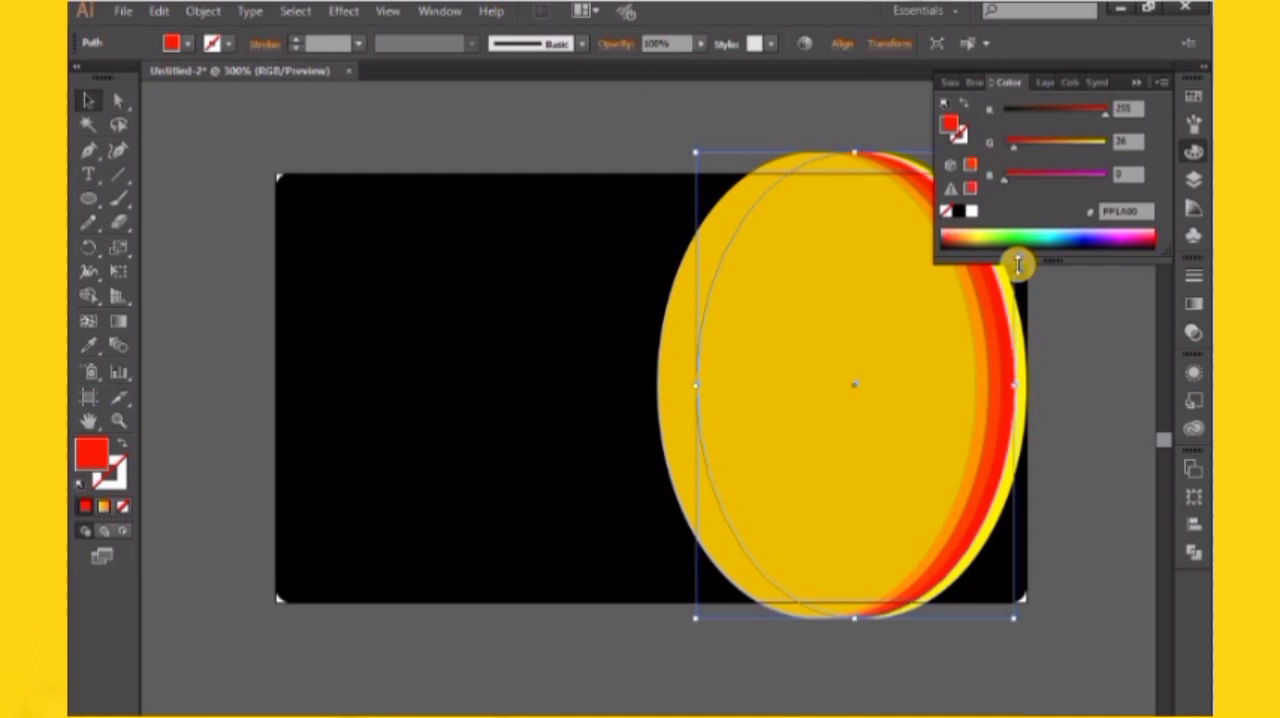
Recolor the rearmost ellipse dark red, RGB 149, 14, 0
left_click(1028, 338)
mouse_move(1028, 145)
left_mouse_down()
mouse_move(1020, 136)
mouse_move(1018, 148)
left_mouse_up()
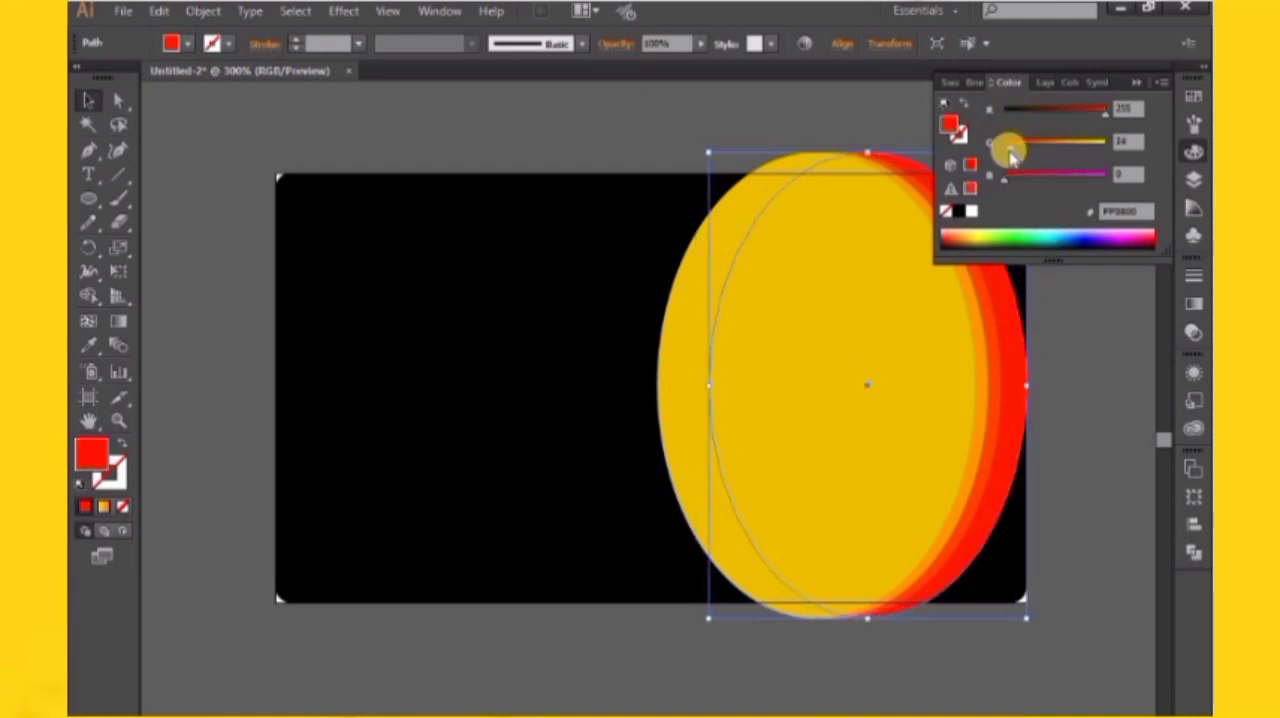
left_click(1060, 110)
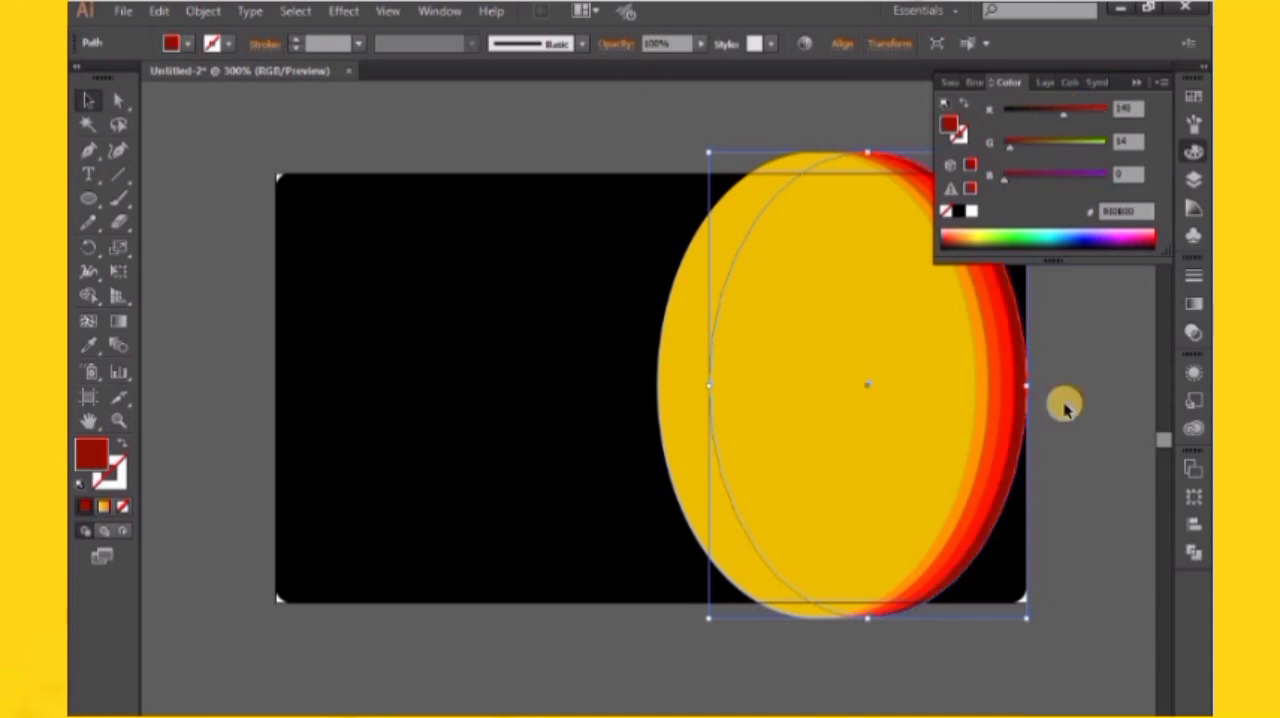
left_click(1067, 414)
left_click(1136, 82)
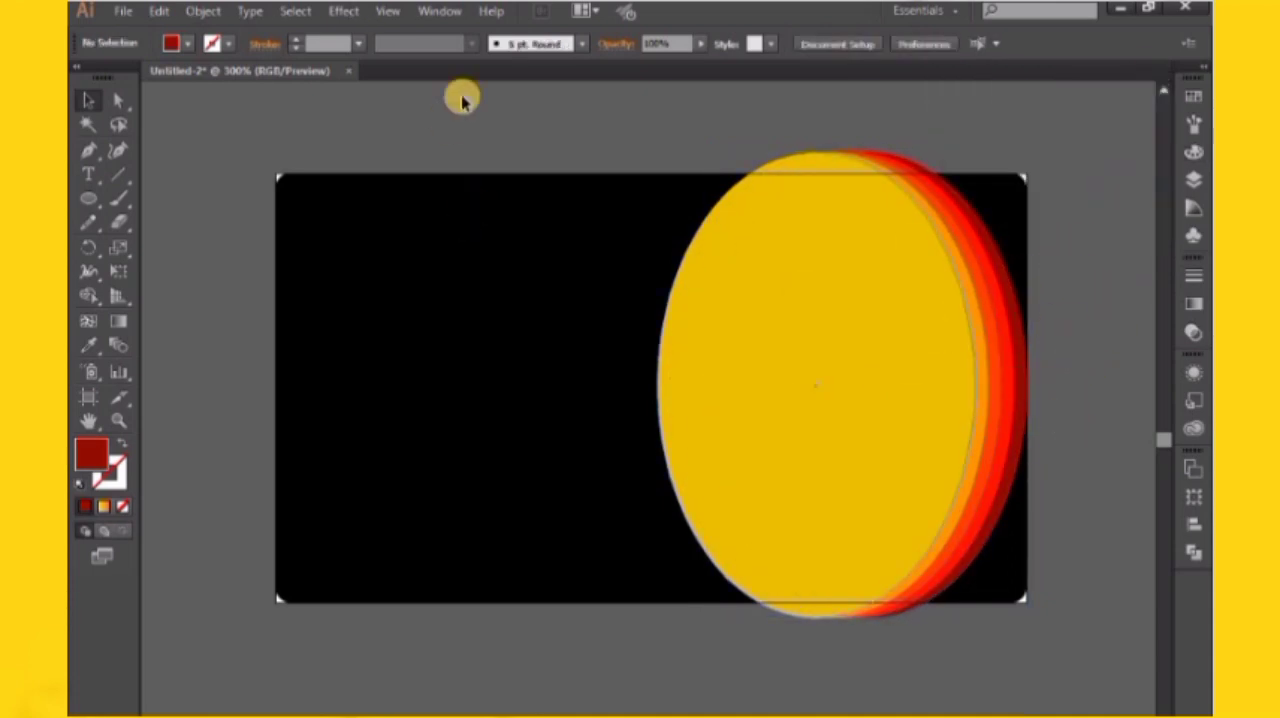
Reflect all five stacked ellipses across the vertical axis so the red bands face the card's left side
left_click_drag(800, 316, 1008, 606)
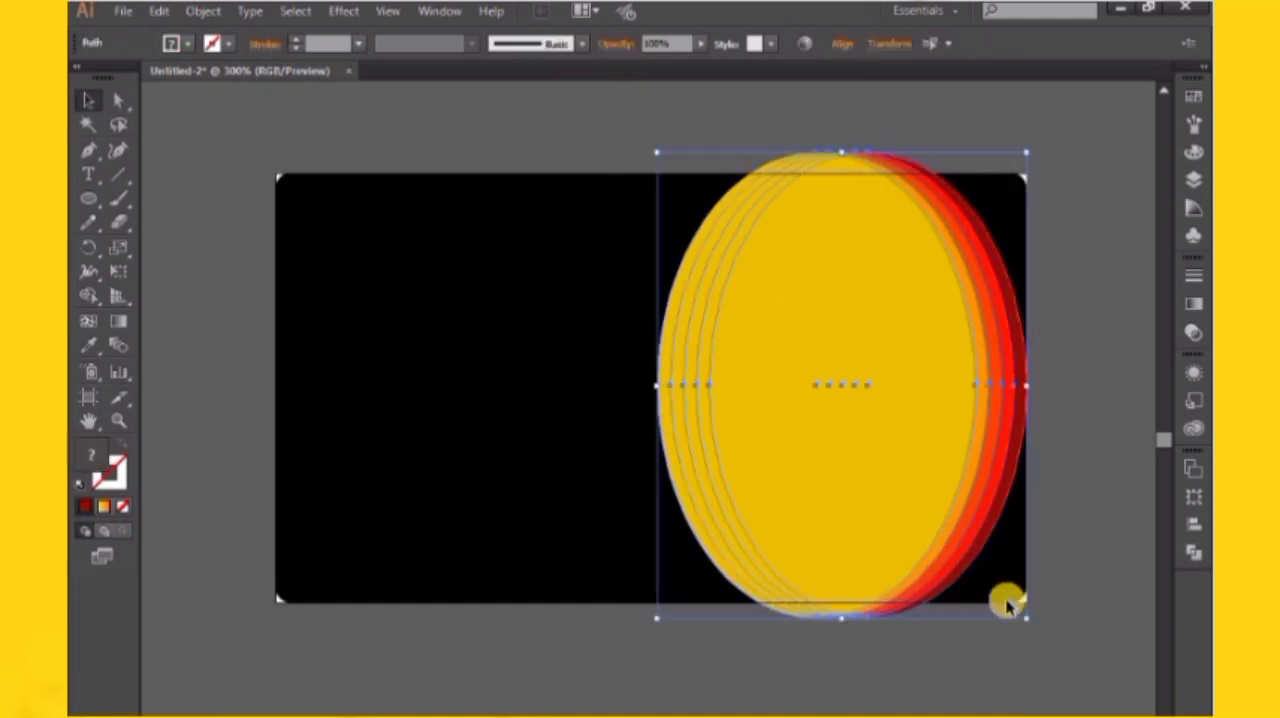
right_click(812, 238)
mouse_move(880, 477)
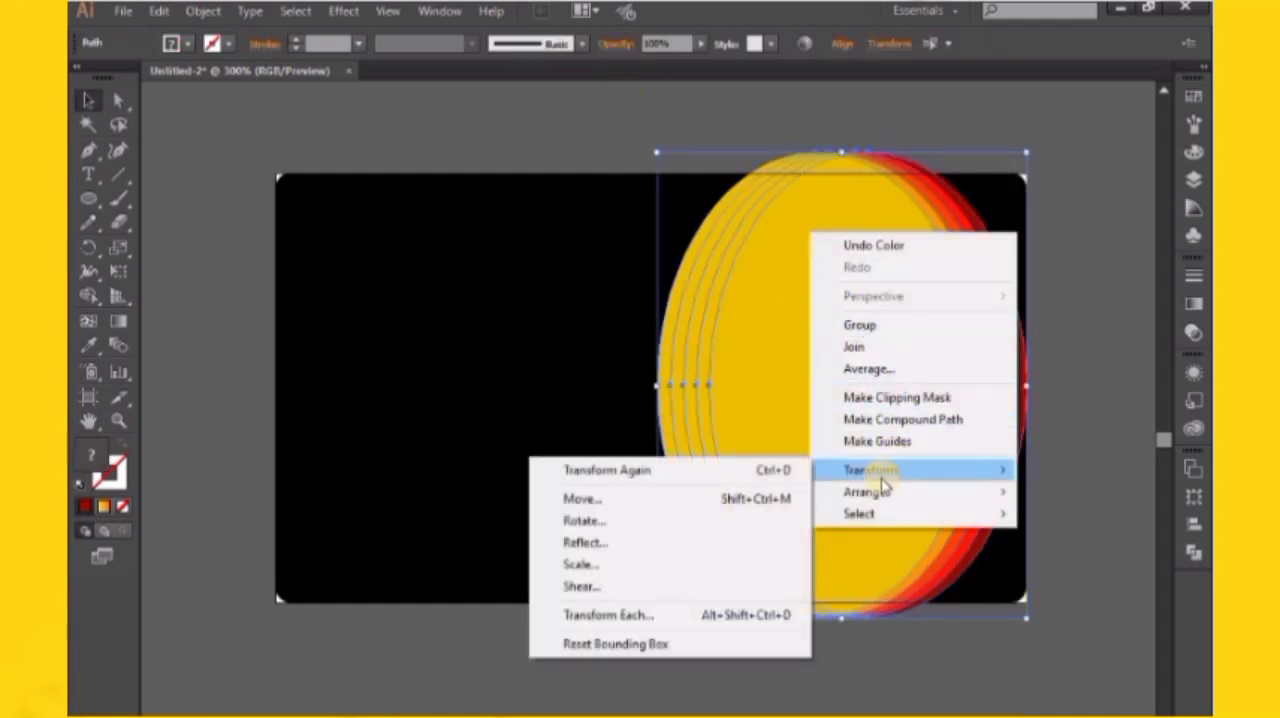
left_click(693, 542)
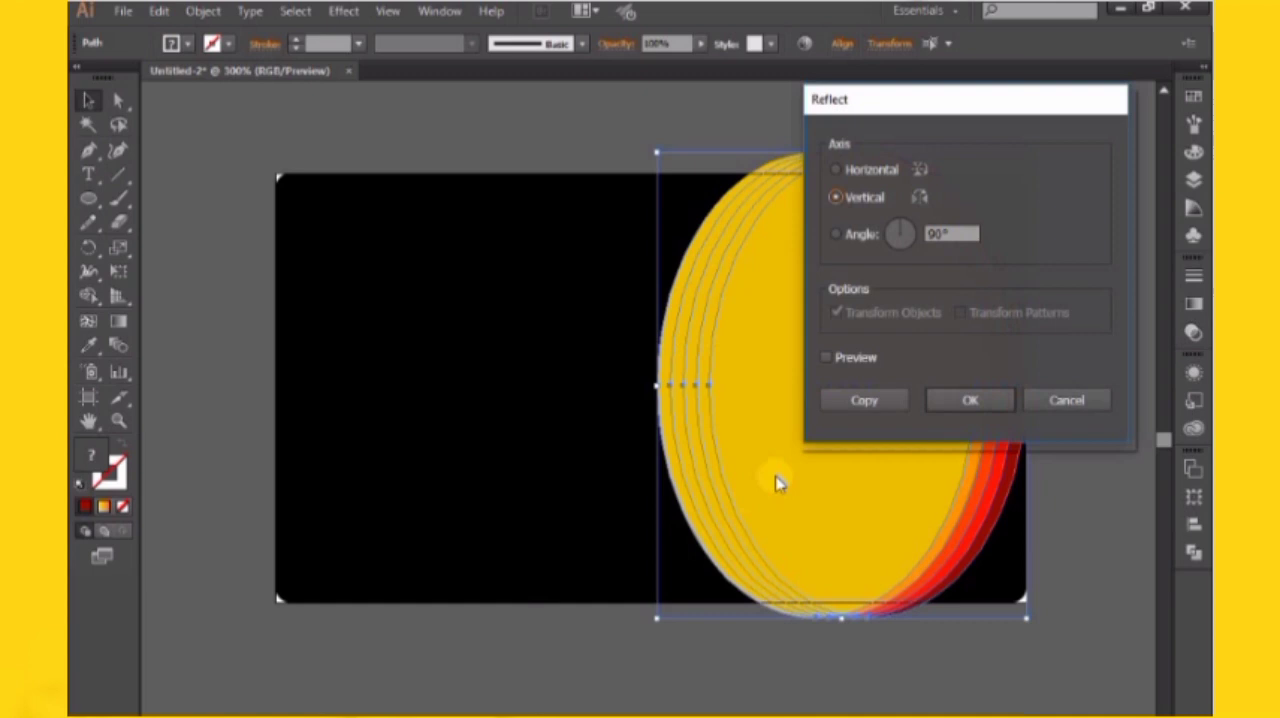
left_click(847, 362)
left_click(968, 404)
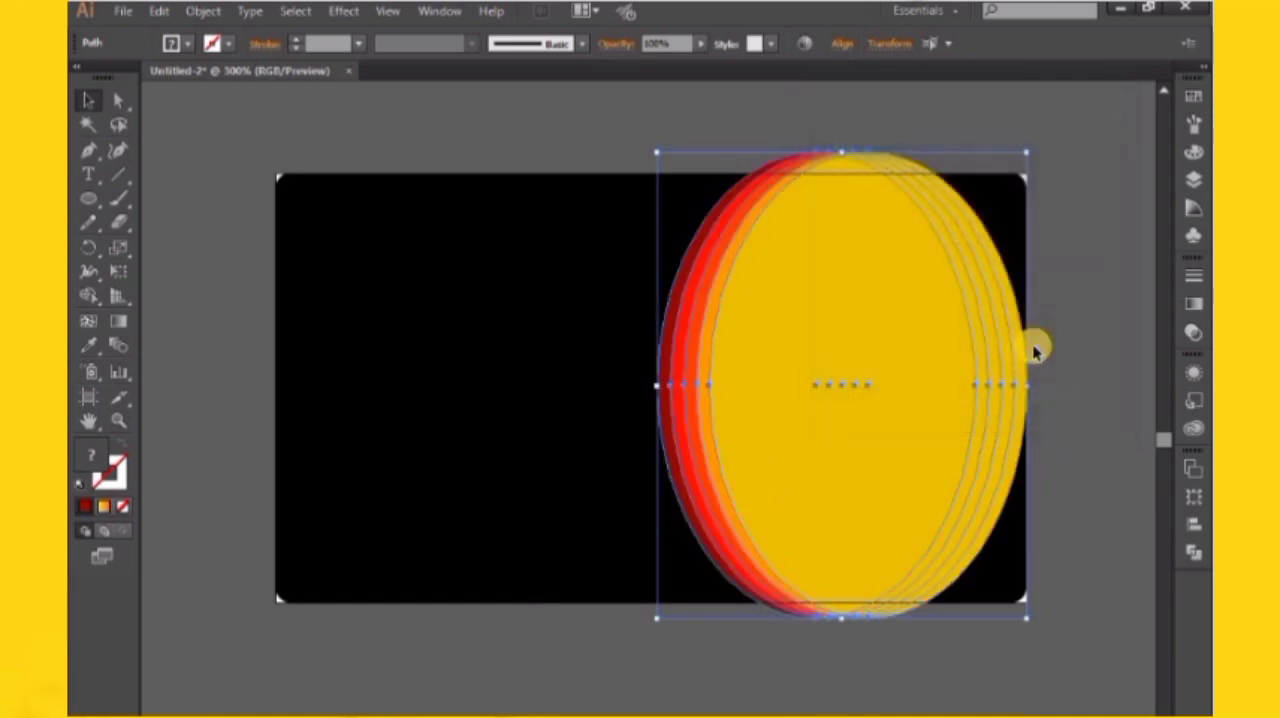
left_click(1034, 452)
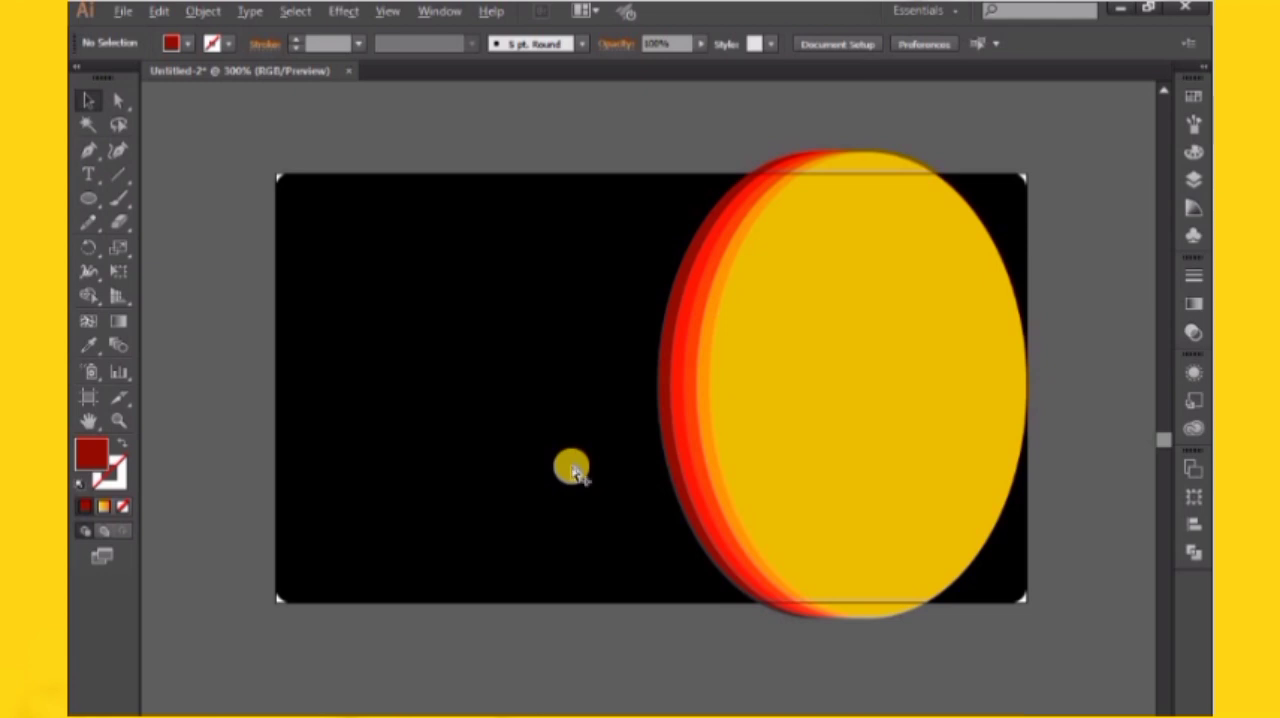
Use Shape Builder on all shapes to trim the ellipse parts that extend above and below the black card
left_click(573, 467)
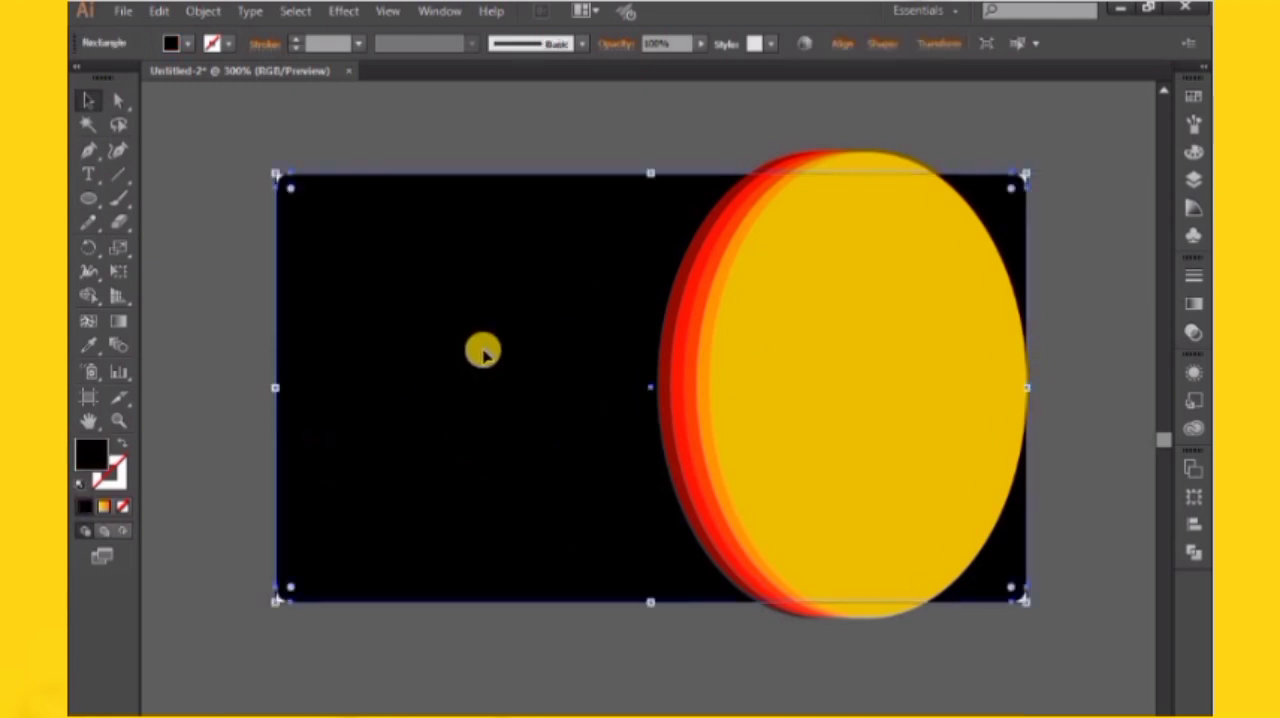
key("ctrl+a")
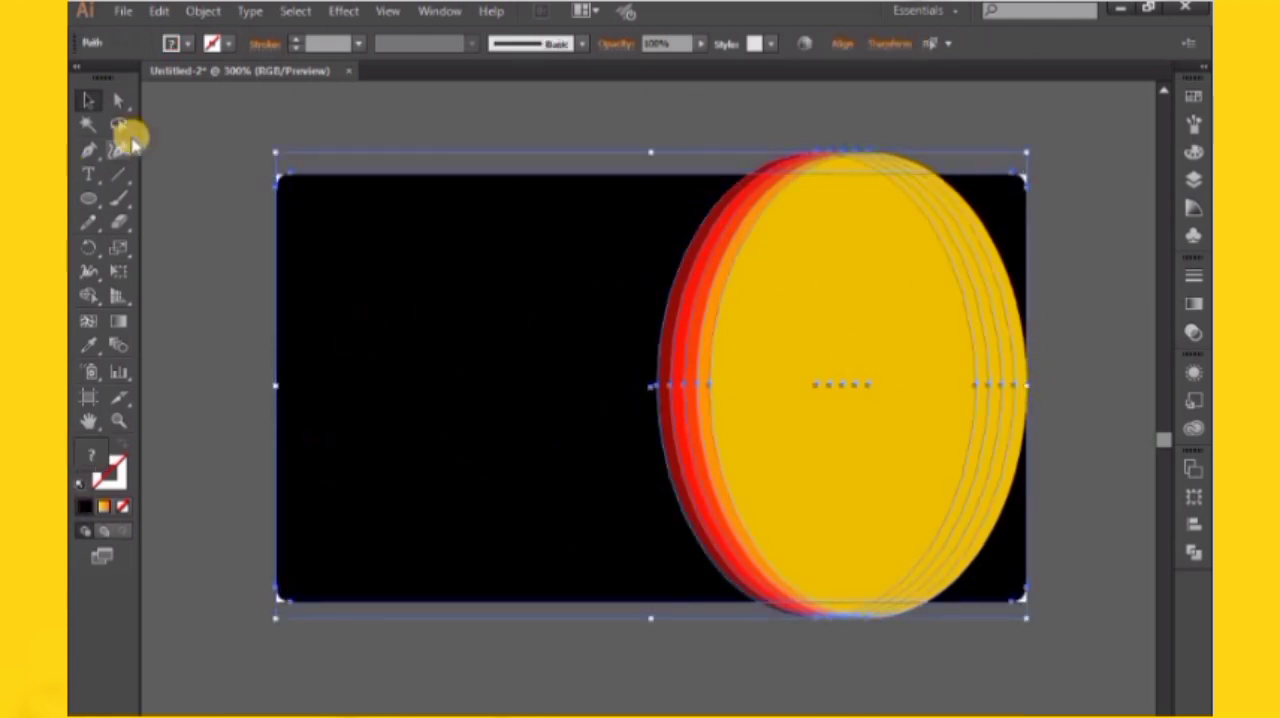
left_click(86, 300)
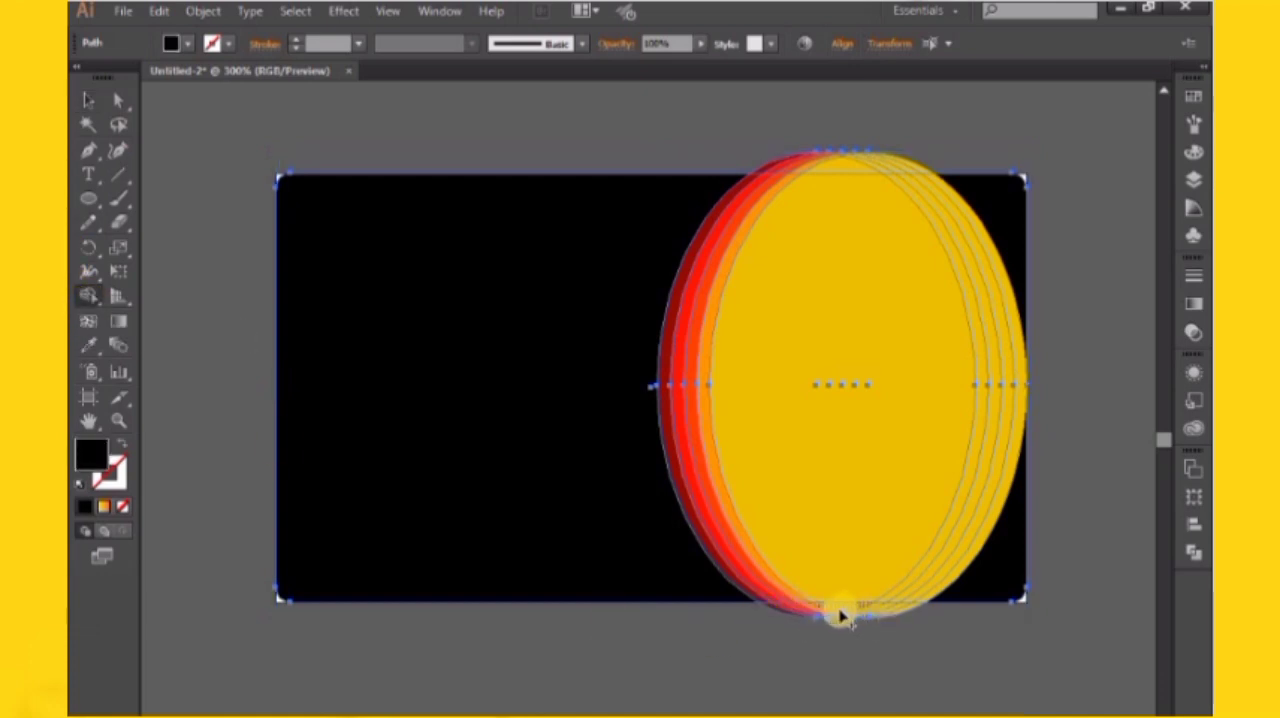
left_click(829, 616, "alt")
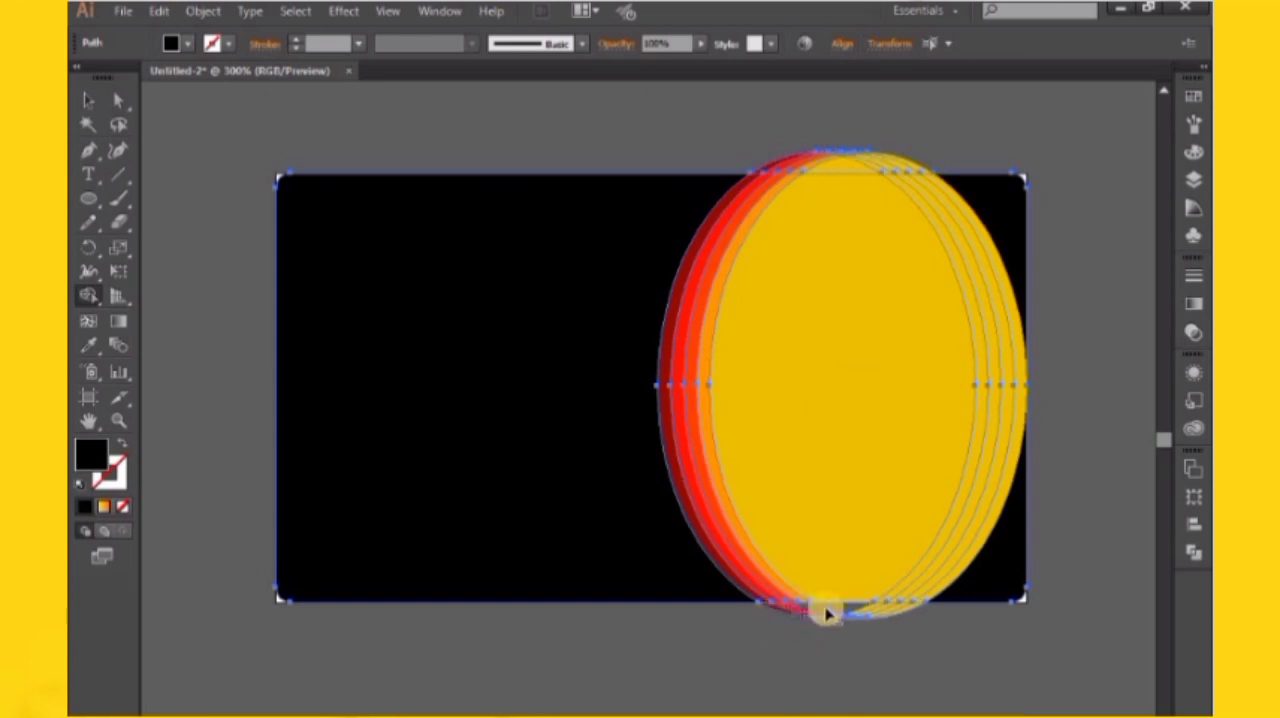
left_click_drag(829, 614, 916, 626)
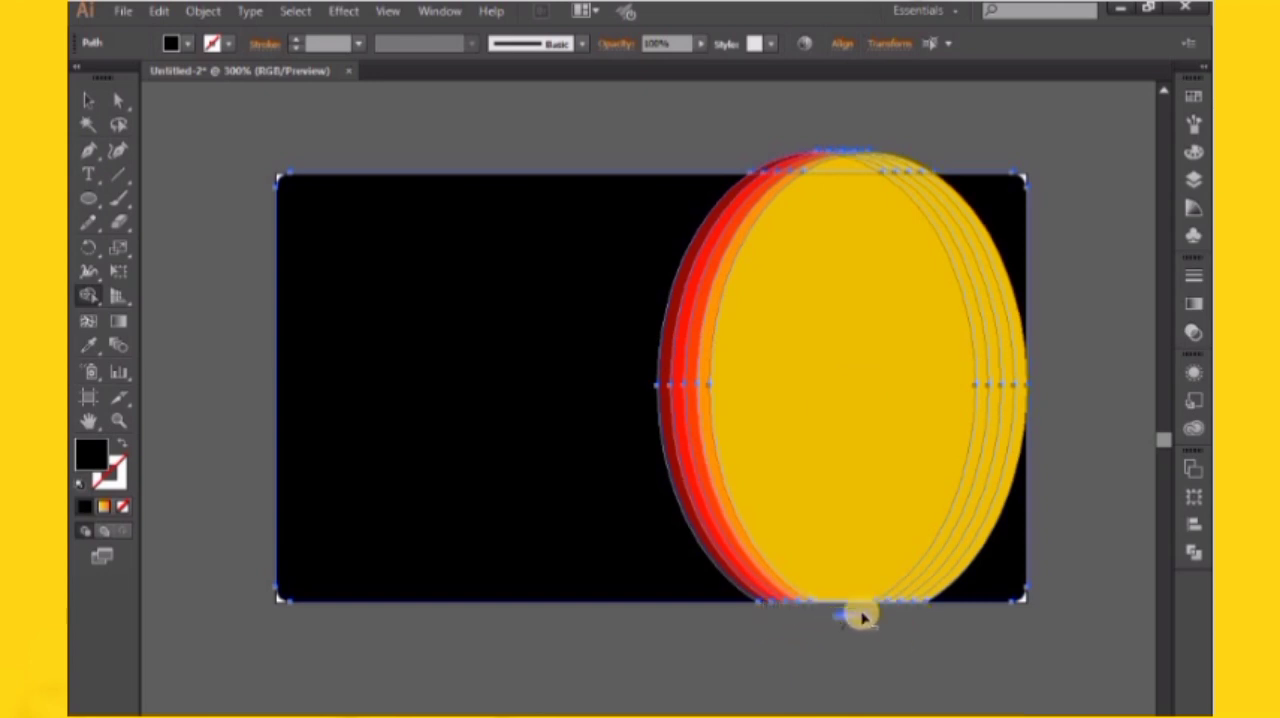
mouse_move(753, 150)
left_mouse_down()
mouse_move(842, 178)
mouse_move(831, 163)
mouse_move(907, 158)
left_mouse_up()
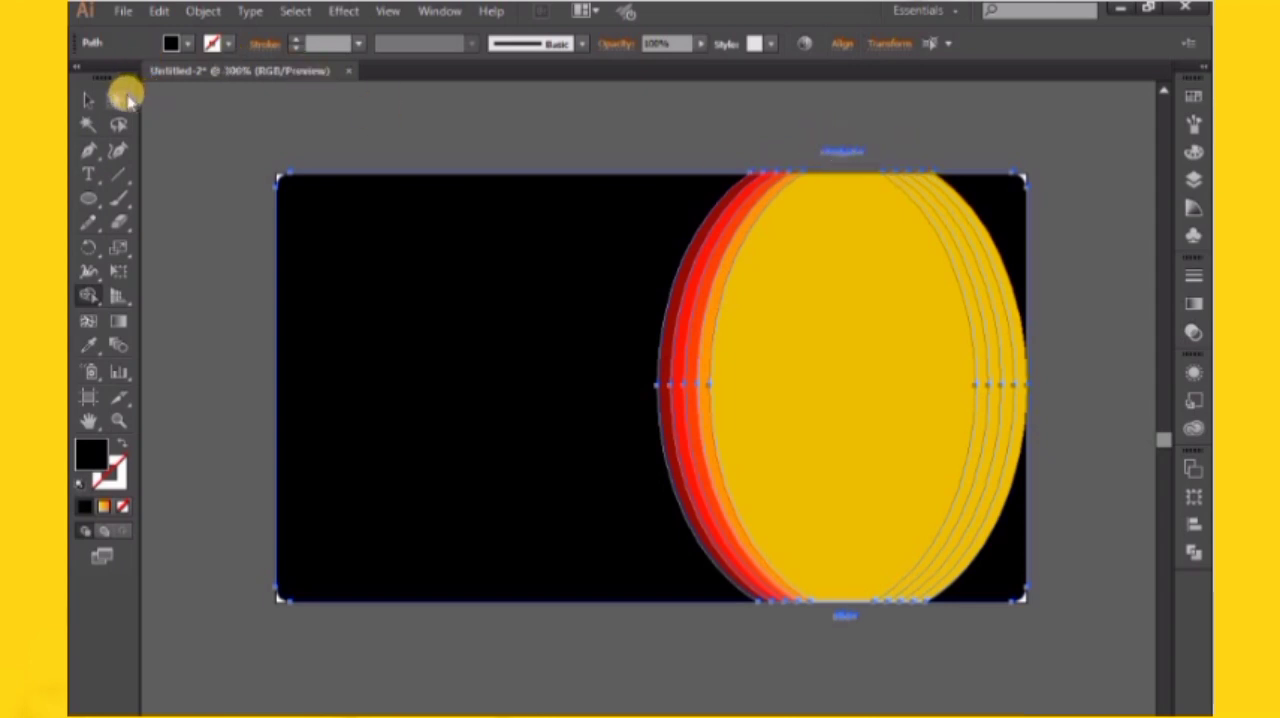
Delete the leftover ellipse slivers above and below the card
left_click(118, 100)
left_click(828, 143)
left_click(876, 170)
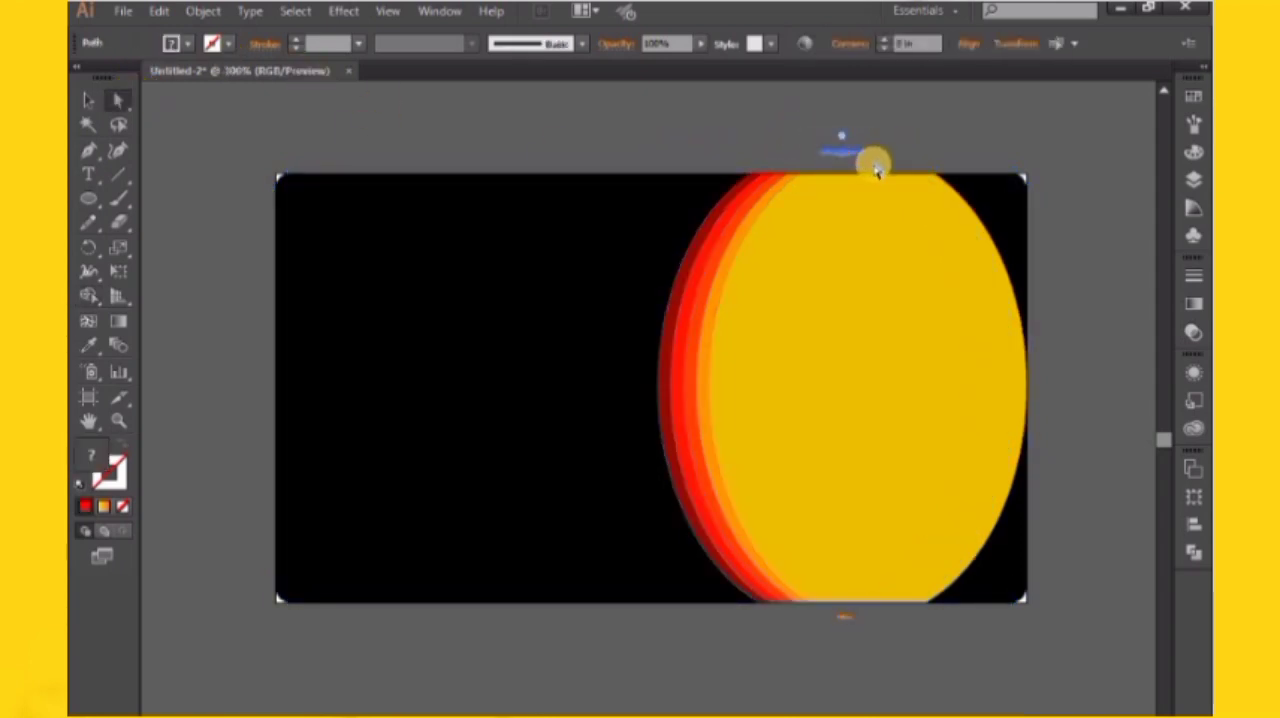
left_click(835, 620)
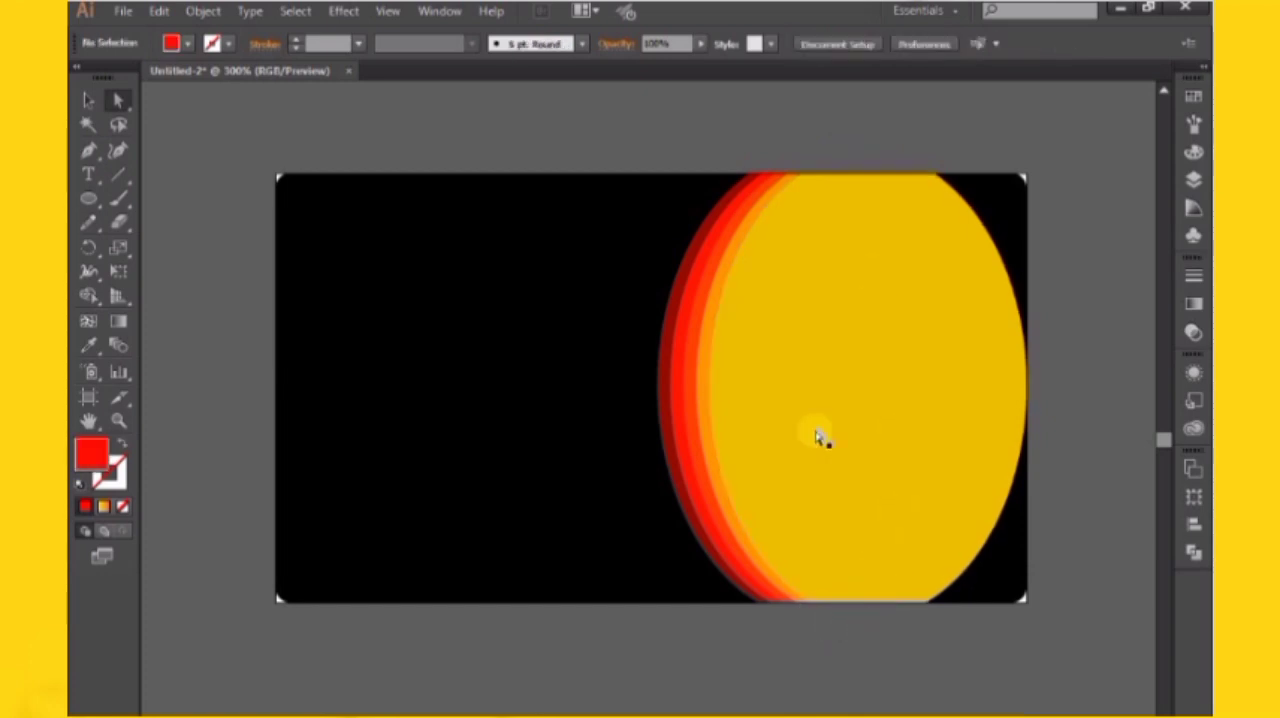
left_click(88, 100)
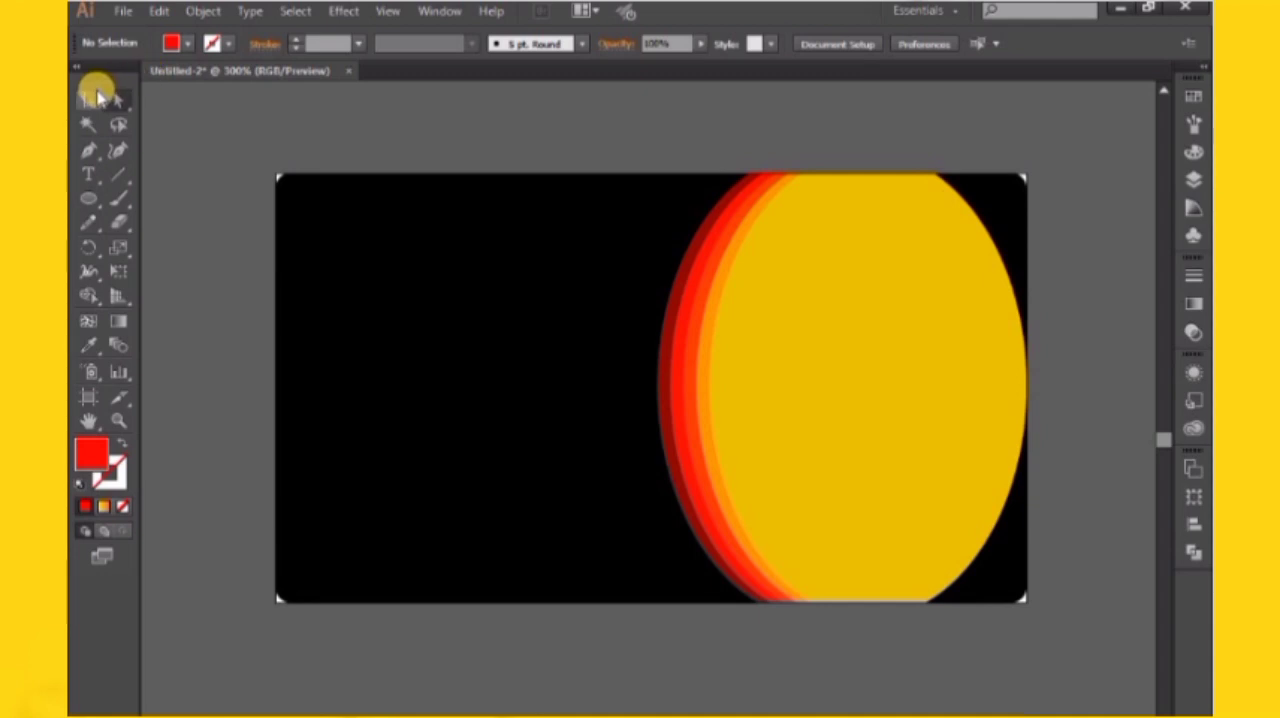
left_click(783, 351)
left_click(678, 86)
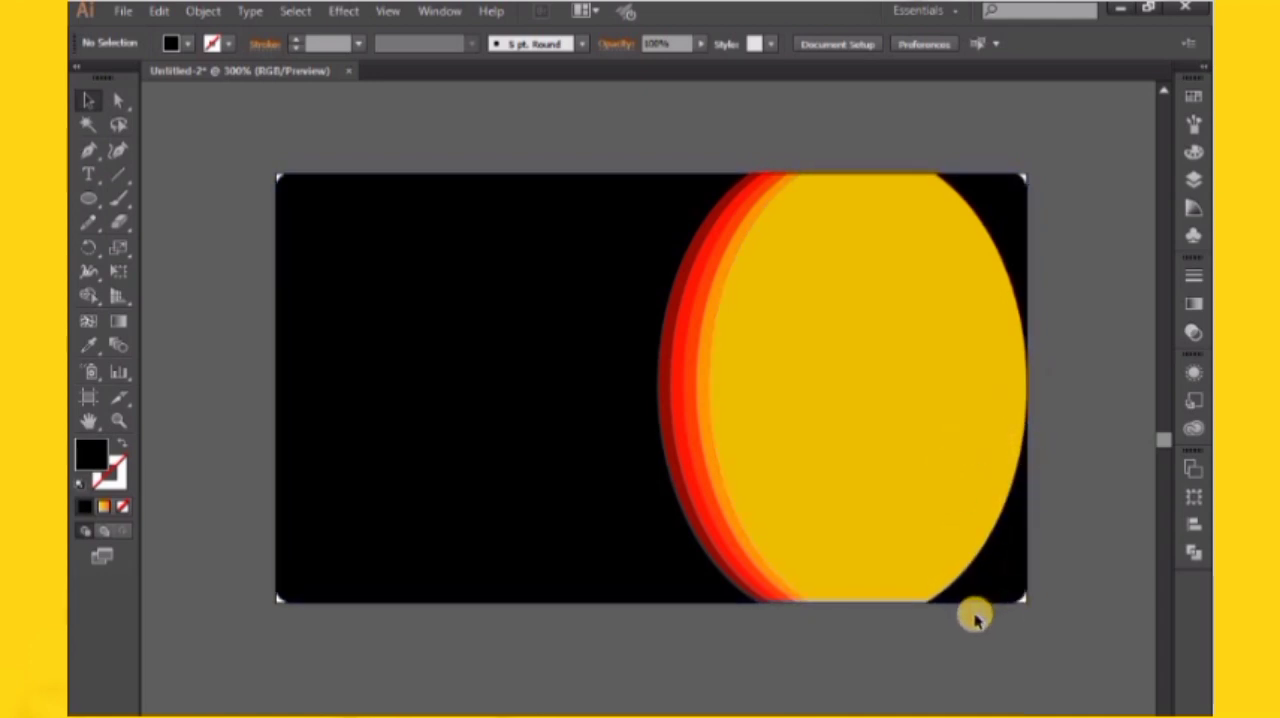
Draw a closed Pen path covering the card's two right corners and right edge, overlapping the yellow ellipse from its upper to its lower cut edge
left_click(92, 154)
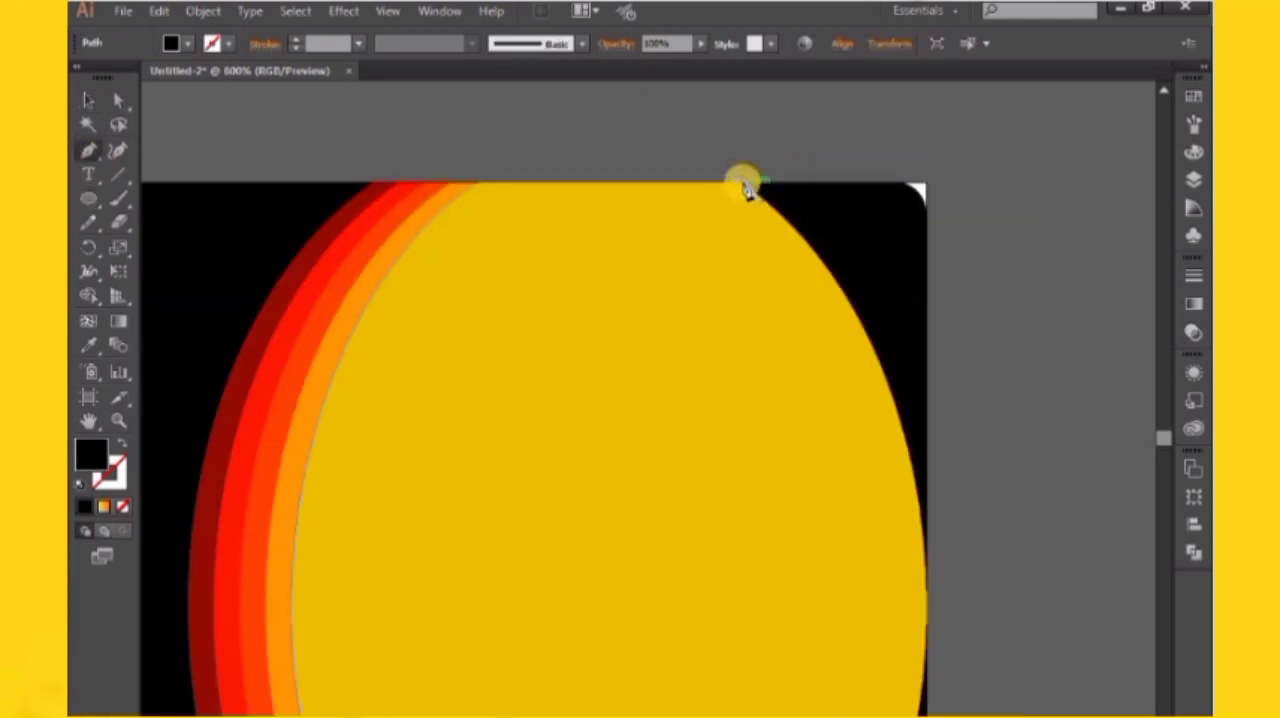
key("ctrl+z")
left_click(740, 182)
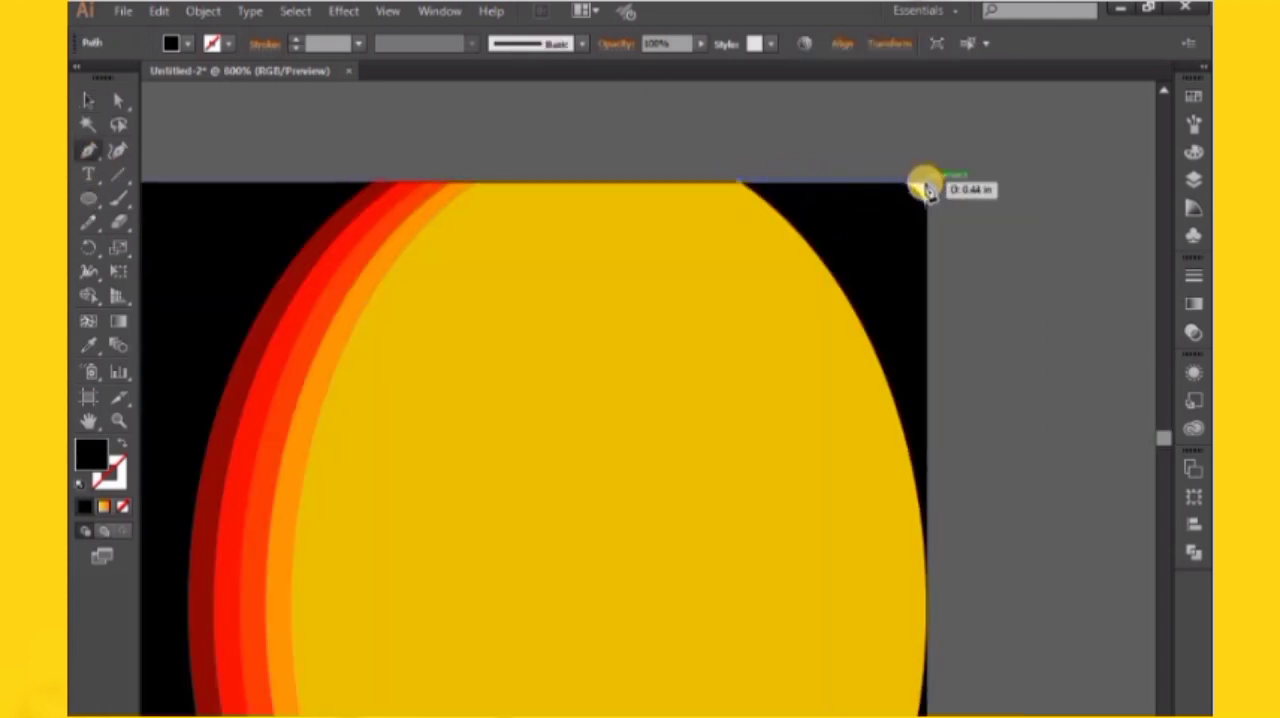
left_click(926, 183)
left_click_drag(942, 296, 962, 0)
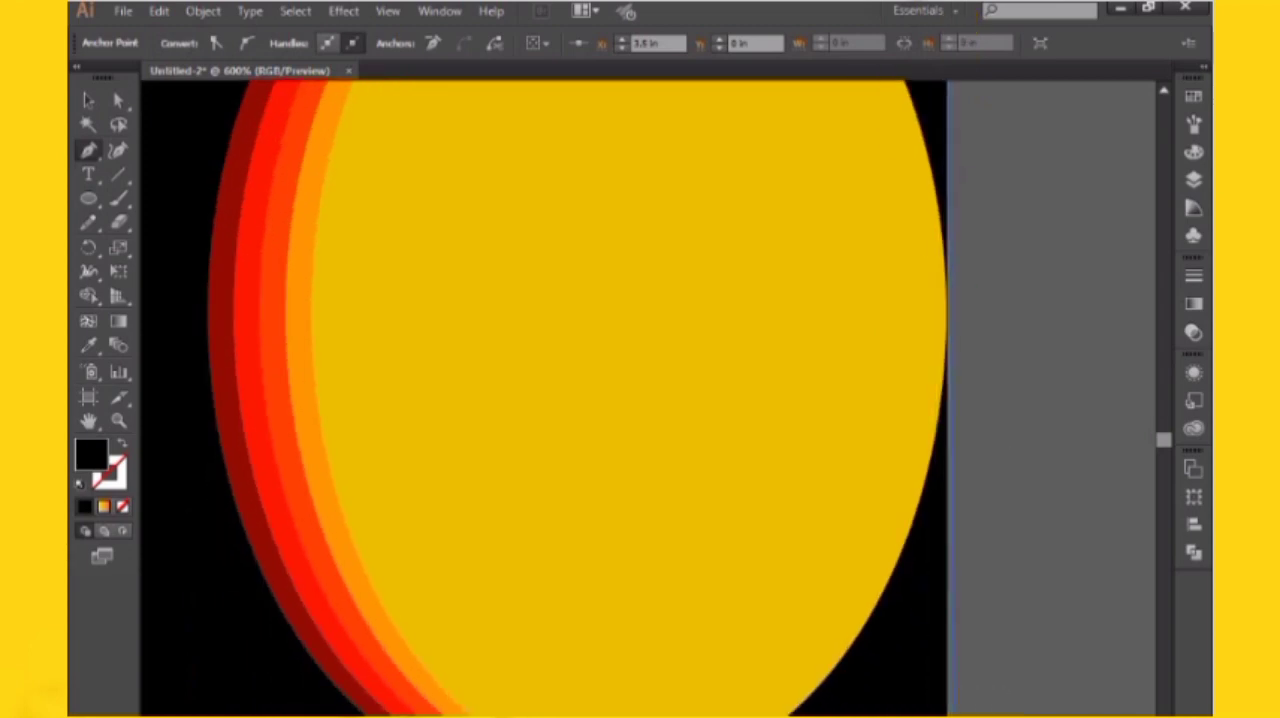
left_click_drag(957, 694, 958, 558)
left_click(947, 610)
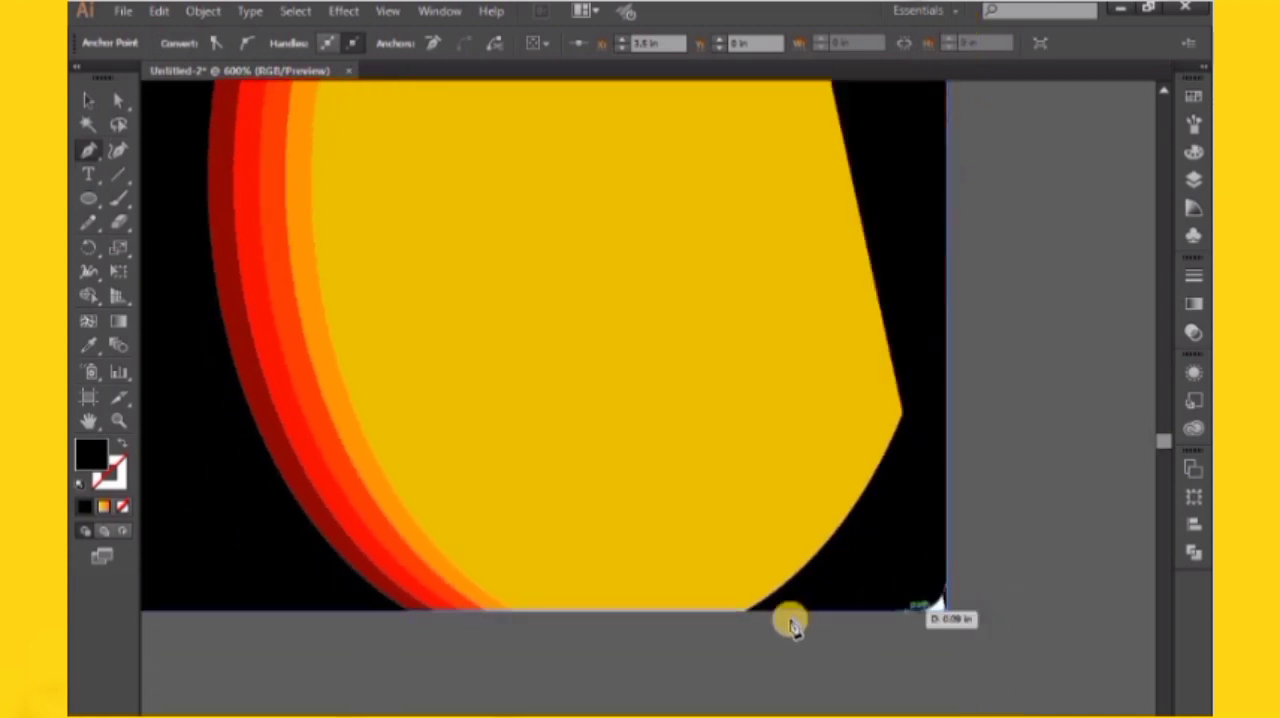
left_click(744, 611)
left_click(748, 515)
left_click_drag(757, 369, 786, 616)
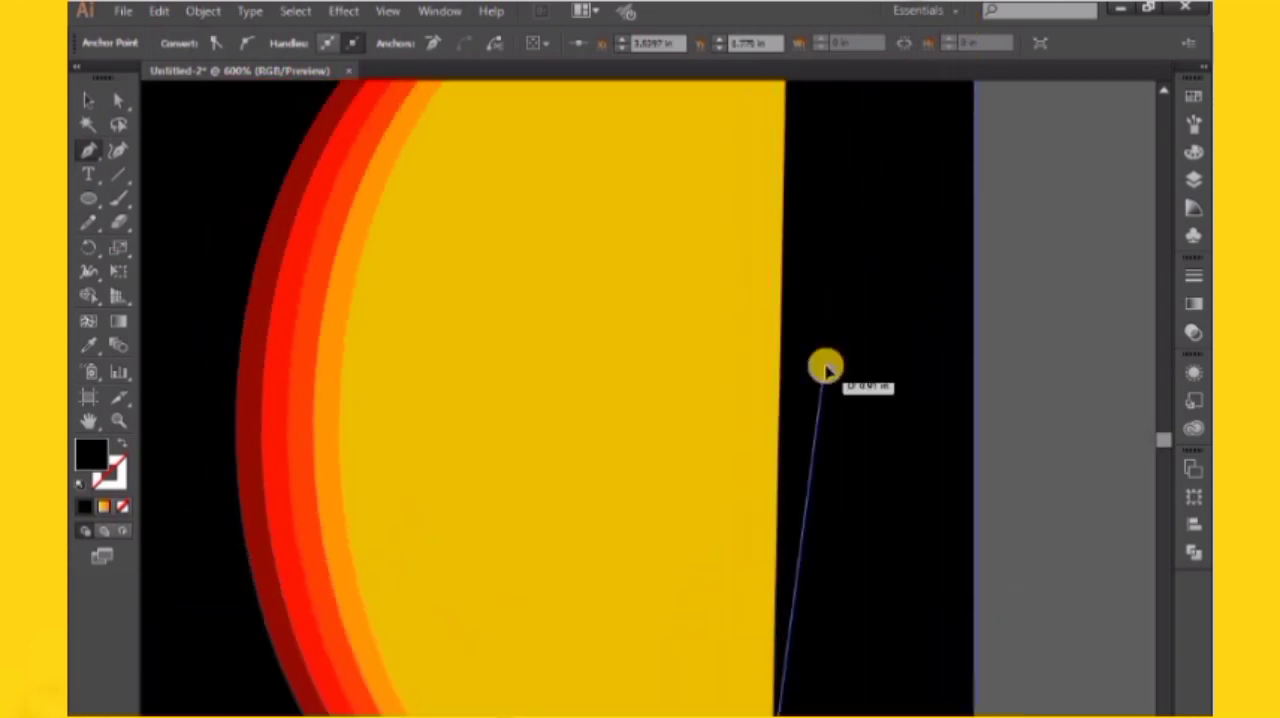
scroll(818, 420, "up", 5)
left_click(786, 362)
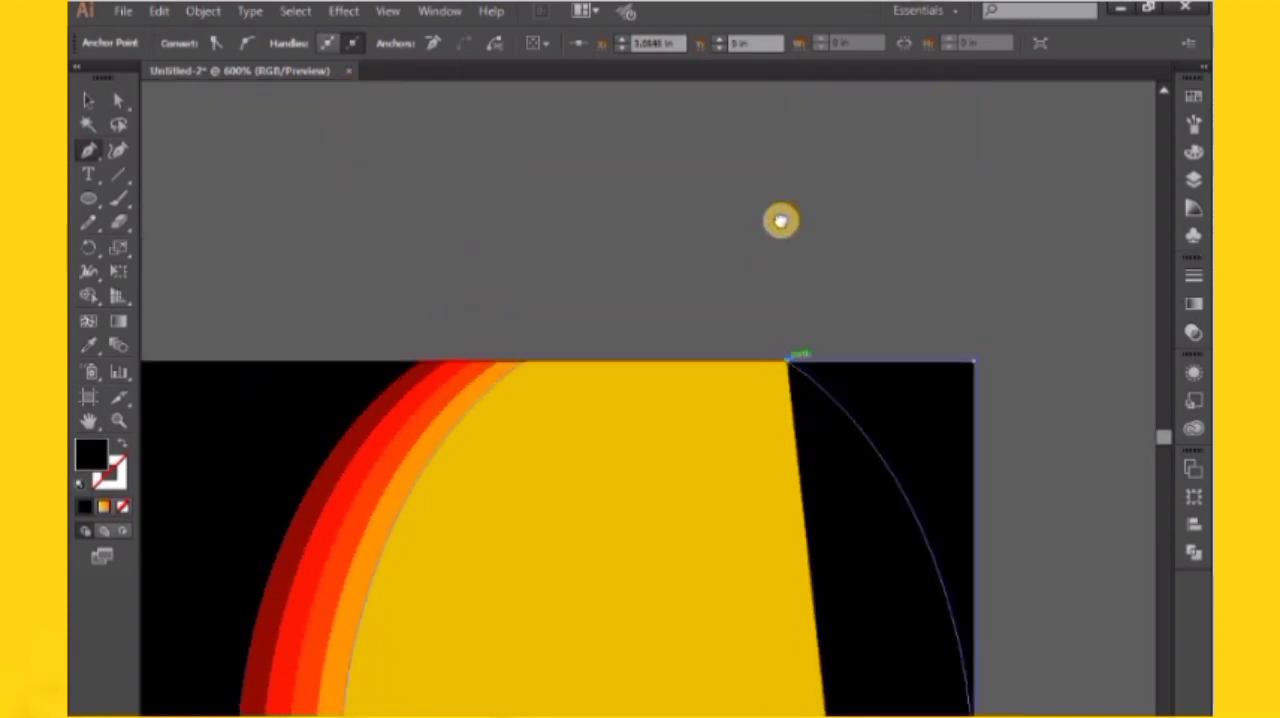
Fill the new corner-covering shape with the yellow sampled from the front ellipse
left_click_drag(797, 479, 781, 220)
left_click(94, 345)
left_click(400, 345)
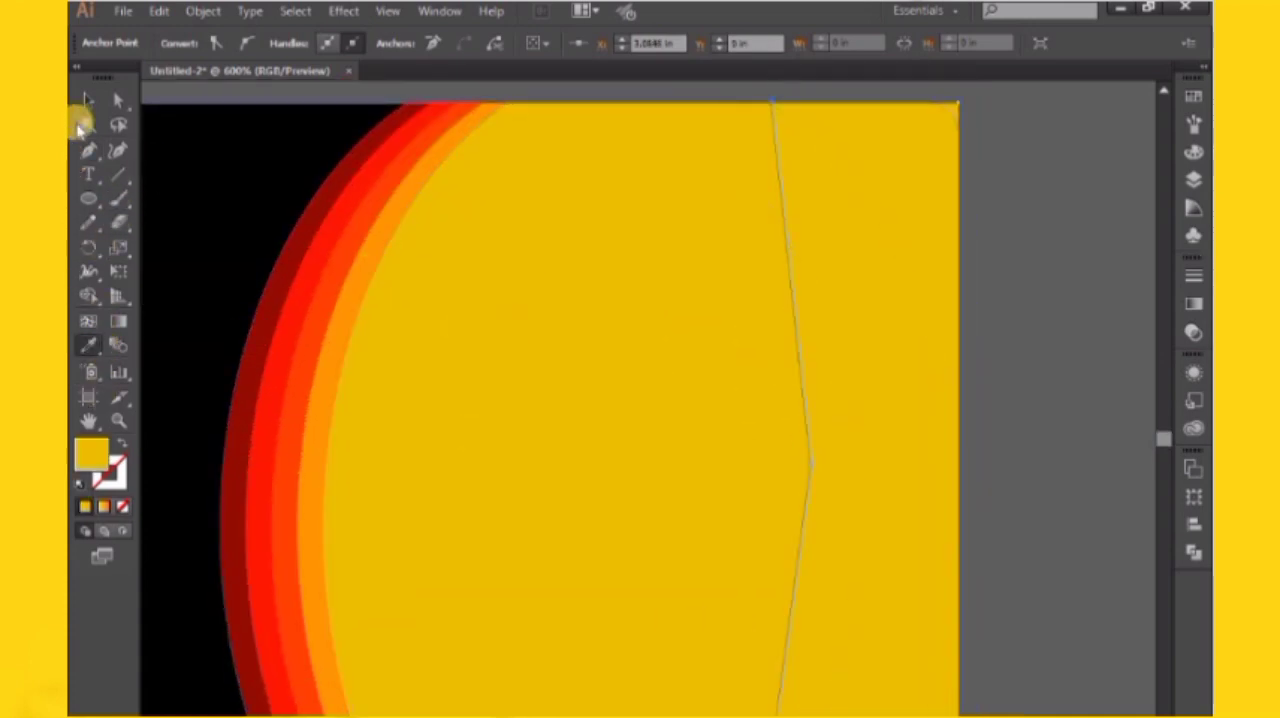
left_click(87, 101)
key("ctrl+minus")
key("ctrl+minus")
left_click(886, 376)
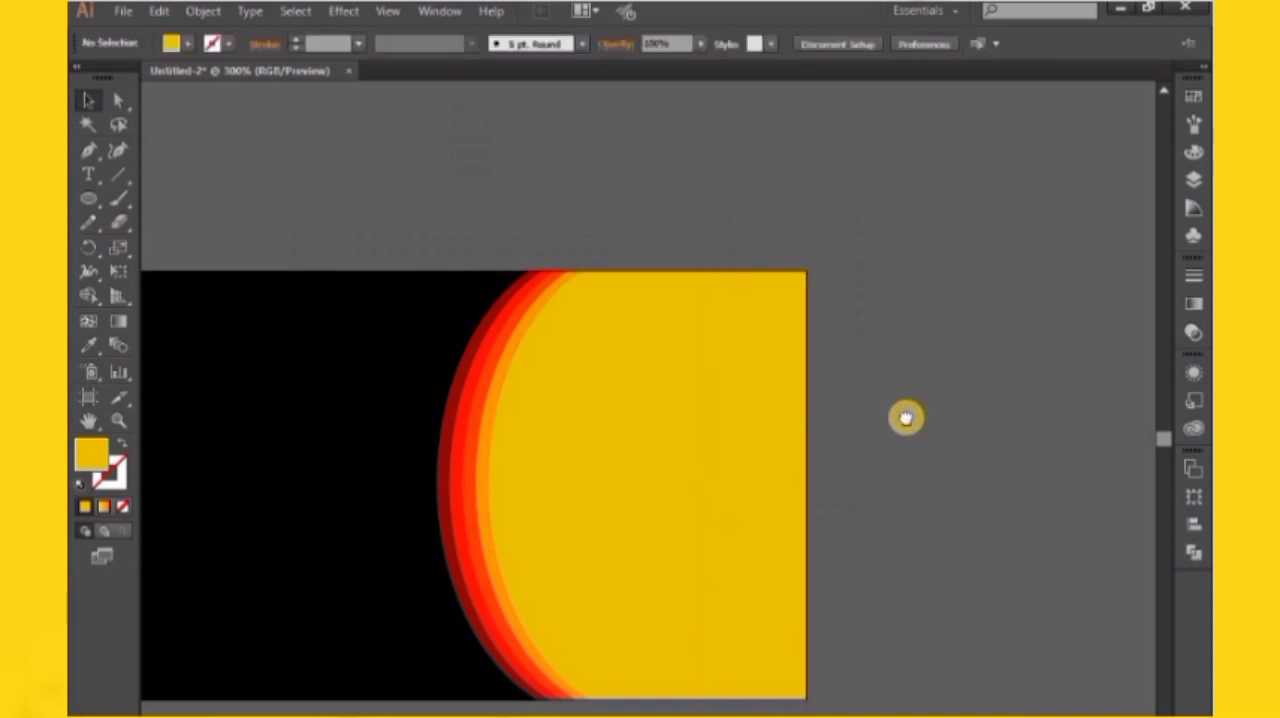
Round the upper-right and lower-right corners of the added yellow shape to 0.08 in, matching the card's corners
left_click_drag(906, 418, 944, 398)
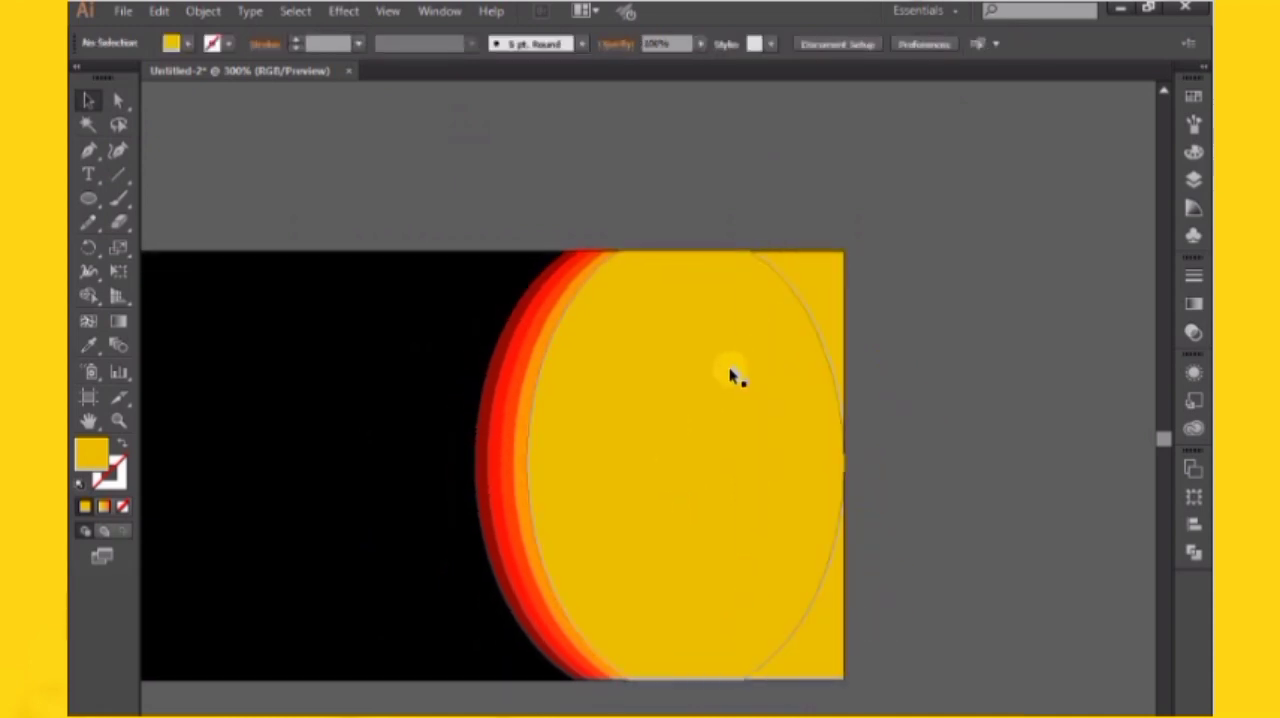
left_click(833, 323)
left_click(938, 298)
key("ctrl+minus")
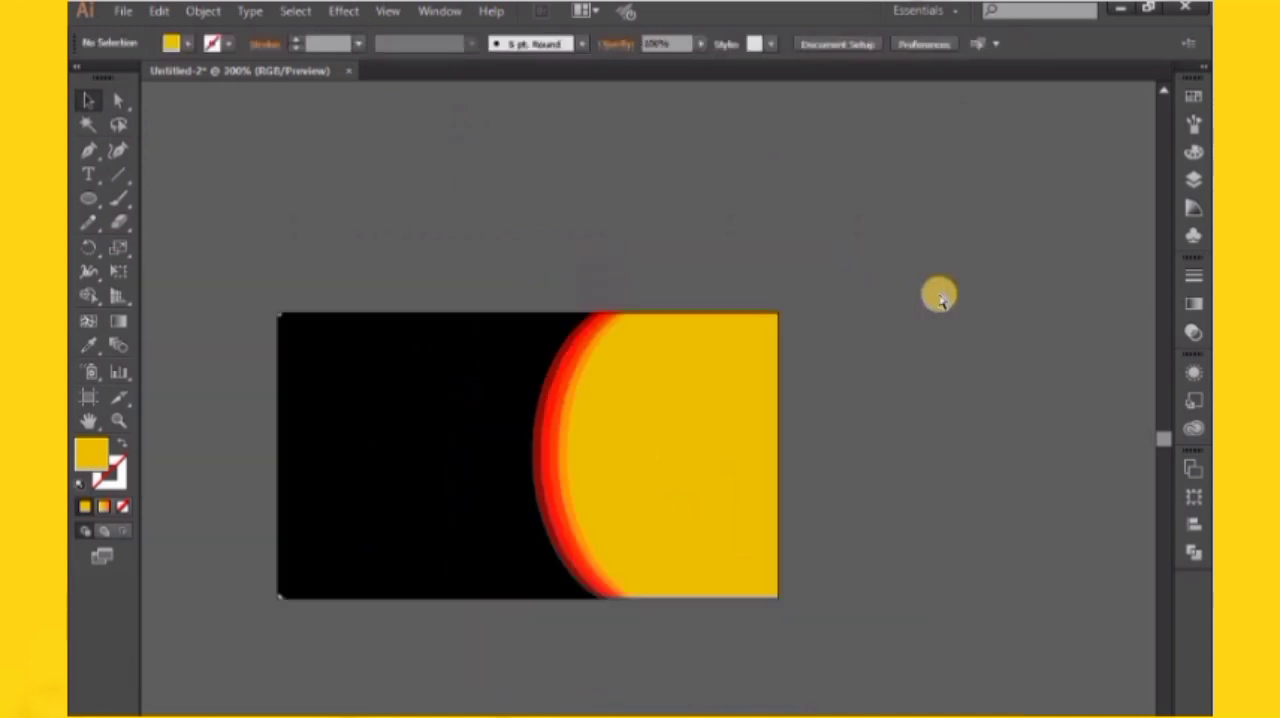
key("ctrl+plus")
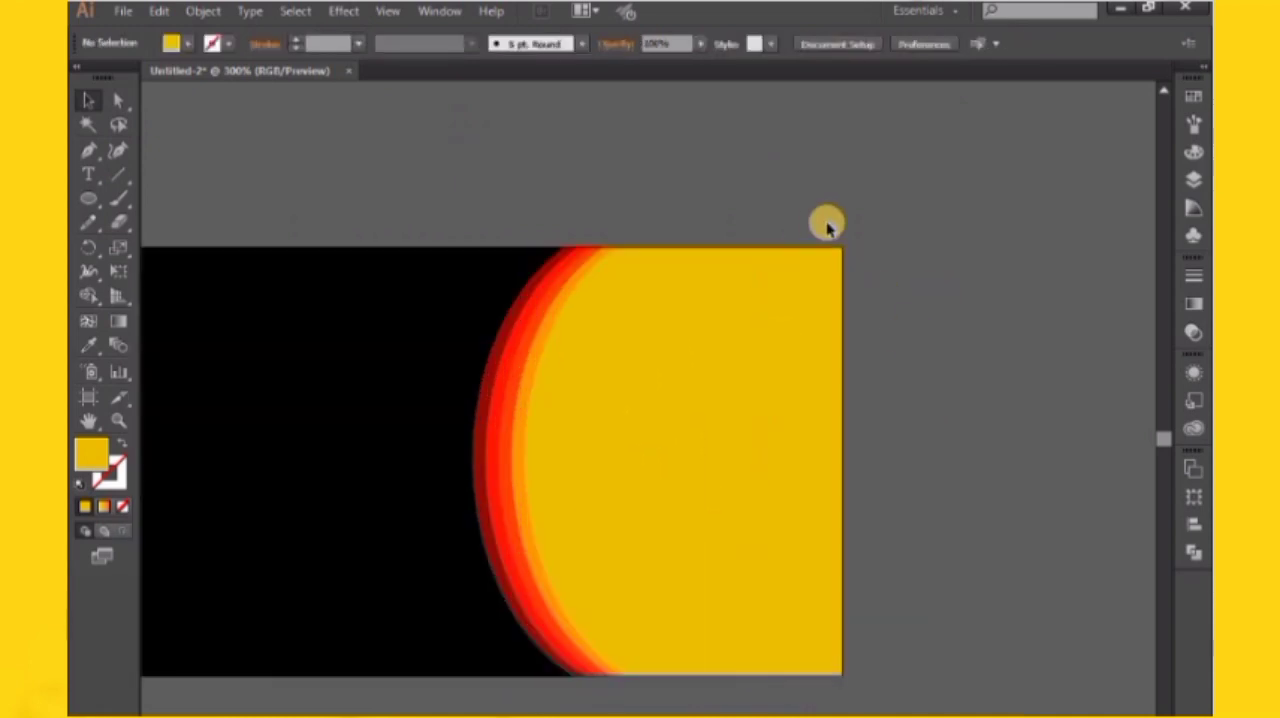
left_click(117, 97)
left_click(842, 250)
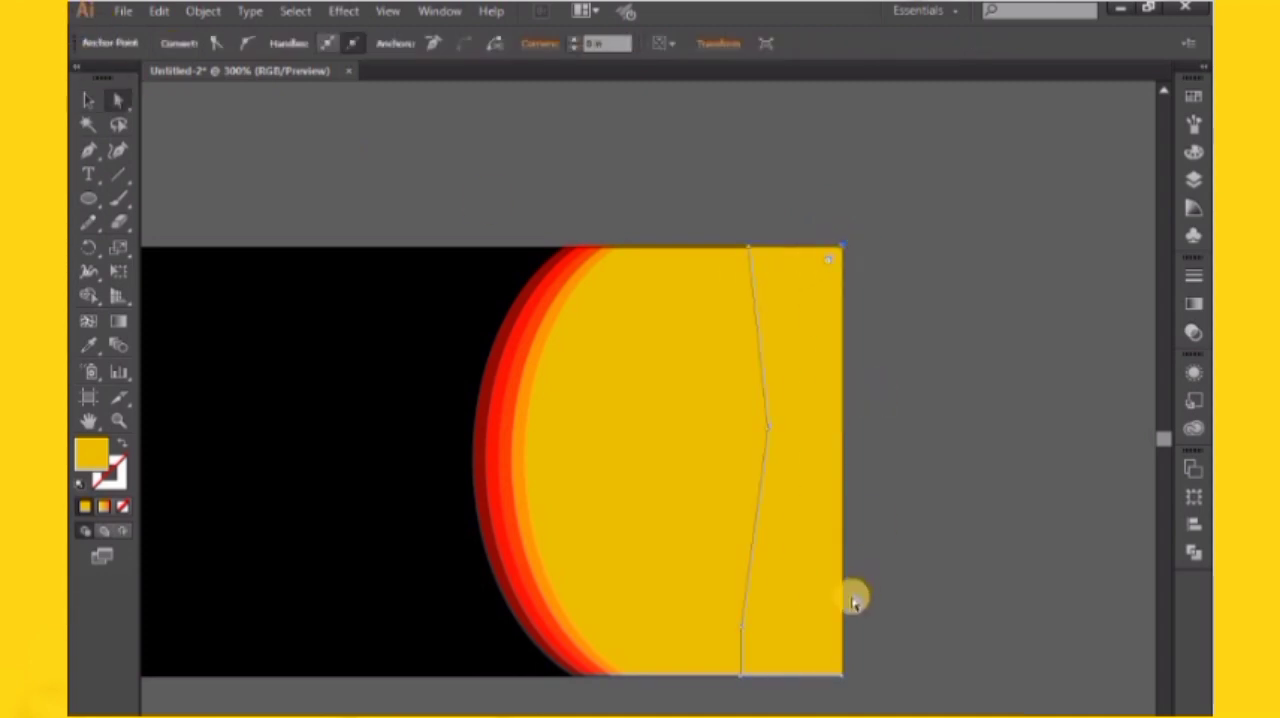
left_click(842, 678, "shift")
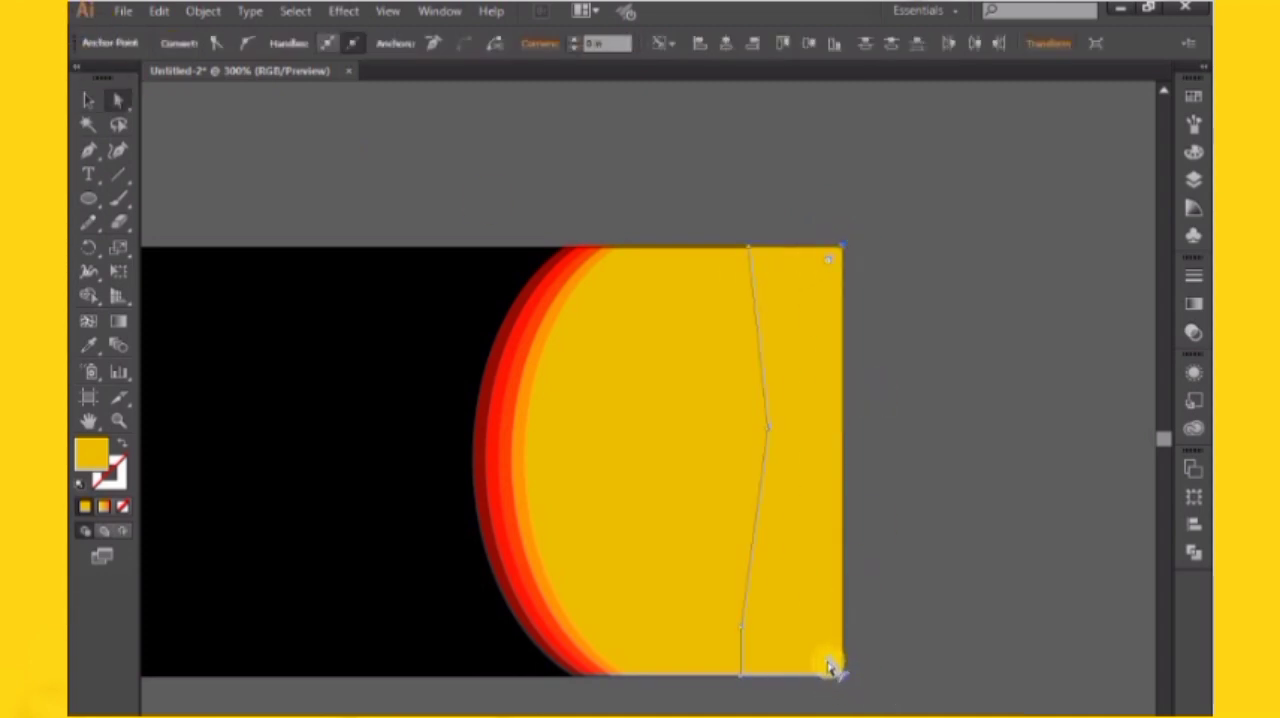
left_click_drag(829, 666, 828, 668)
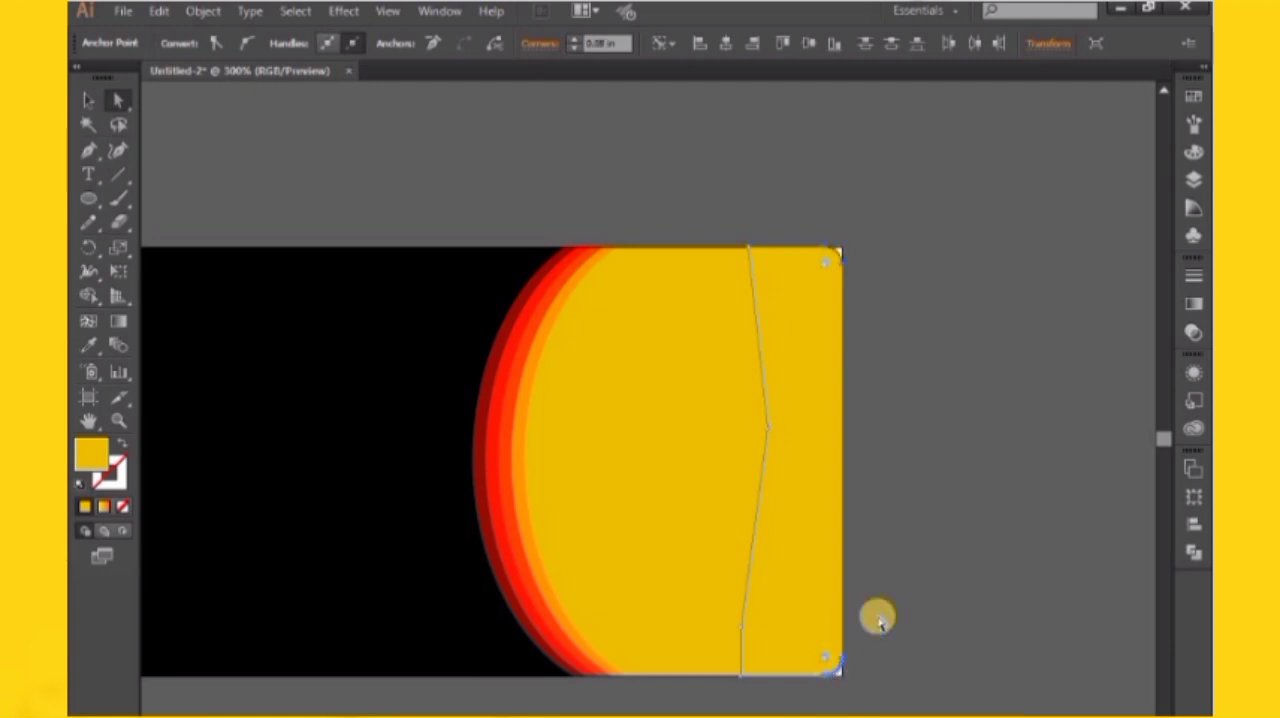
left_click(892, 605)
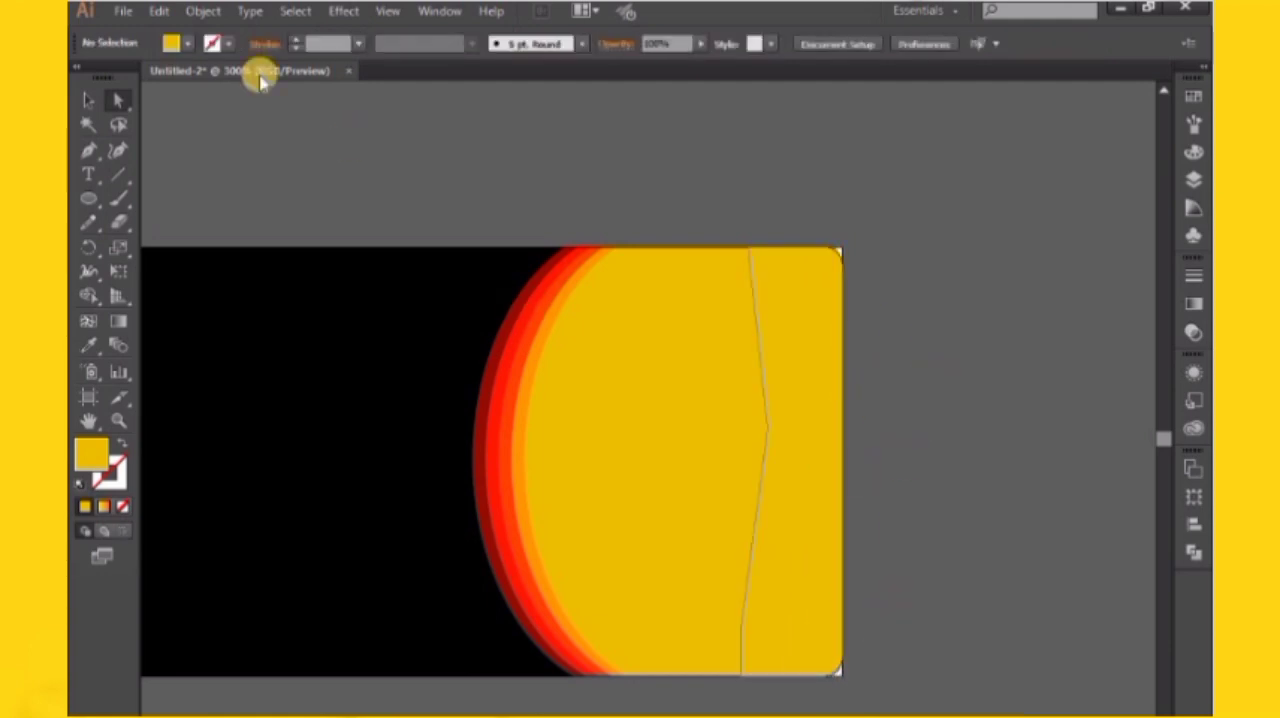
Unite the added yellow shape with the front yellow ellipse using Pathfinder
left_click(88, 101)
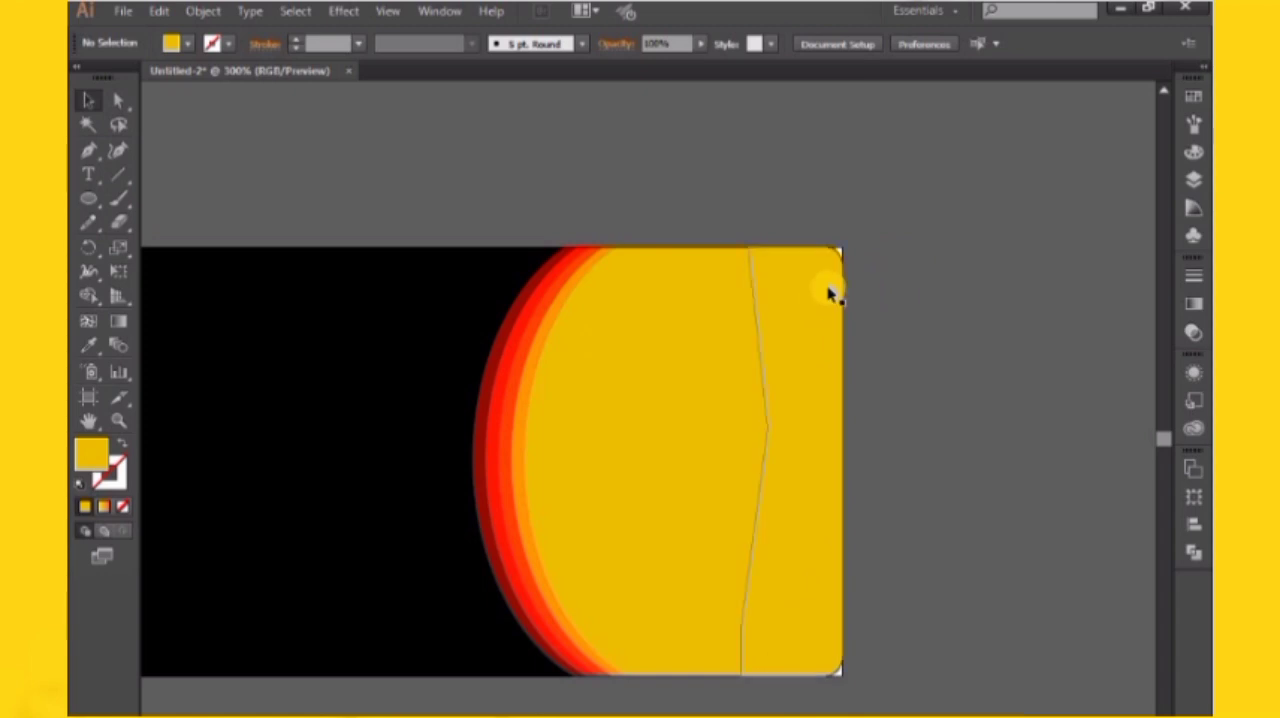
left_click(792, 425)
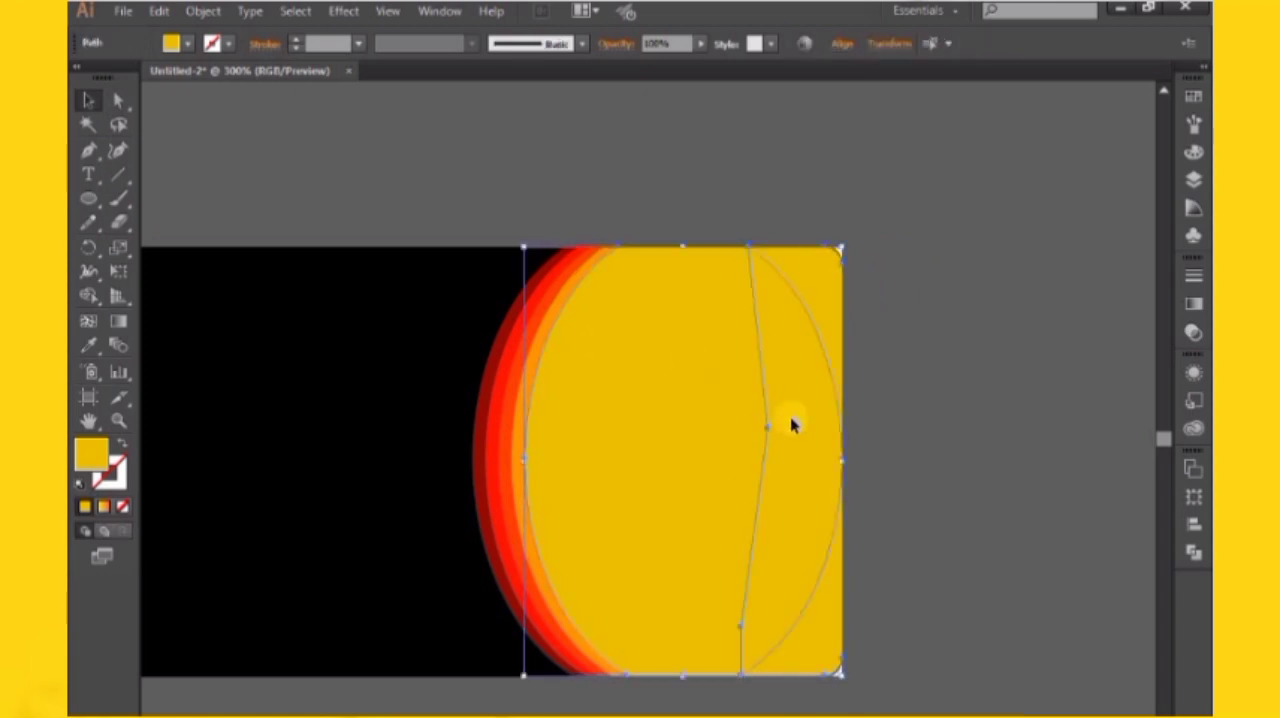
left_click(1197, 556)
left_click(943, 331)
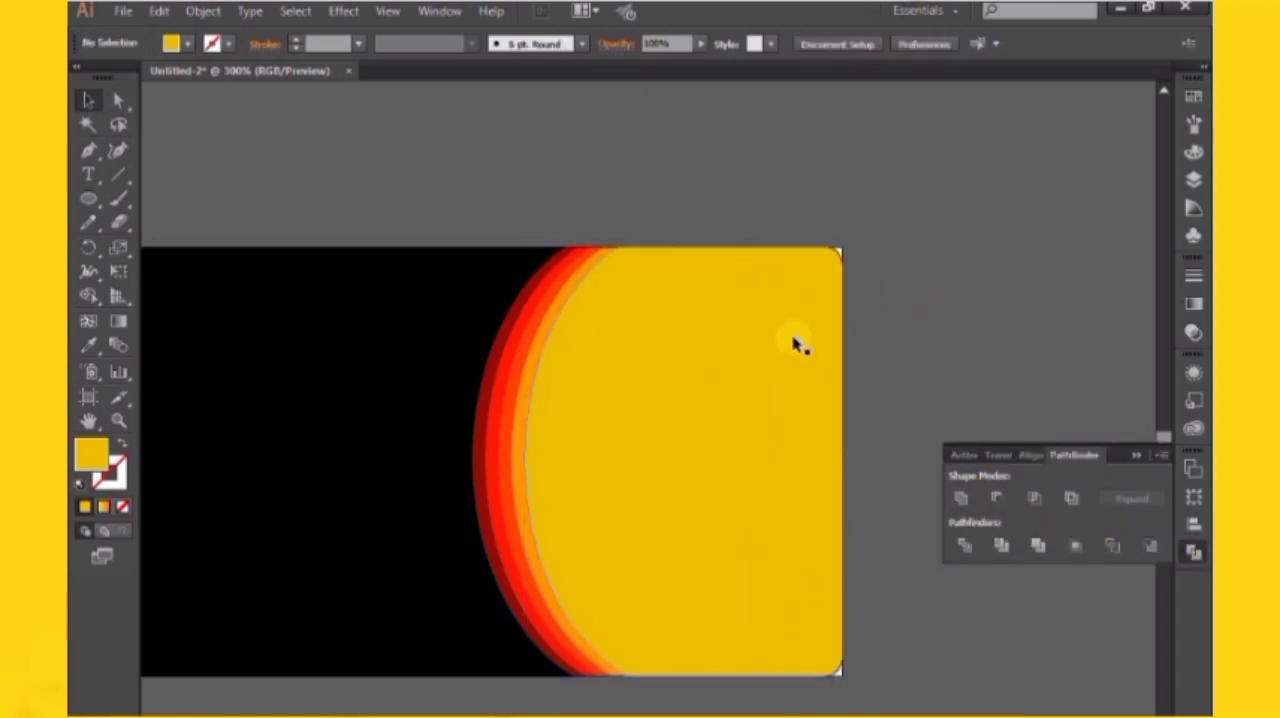
left_click(1138, 457)
left_click_drag(993, 380, 1184, 348)
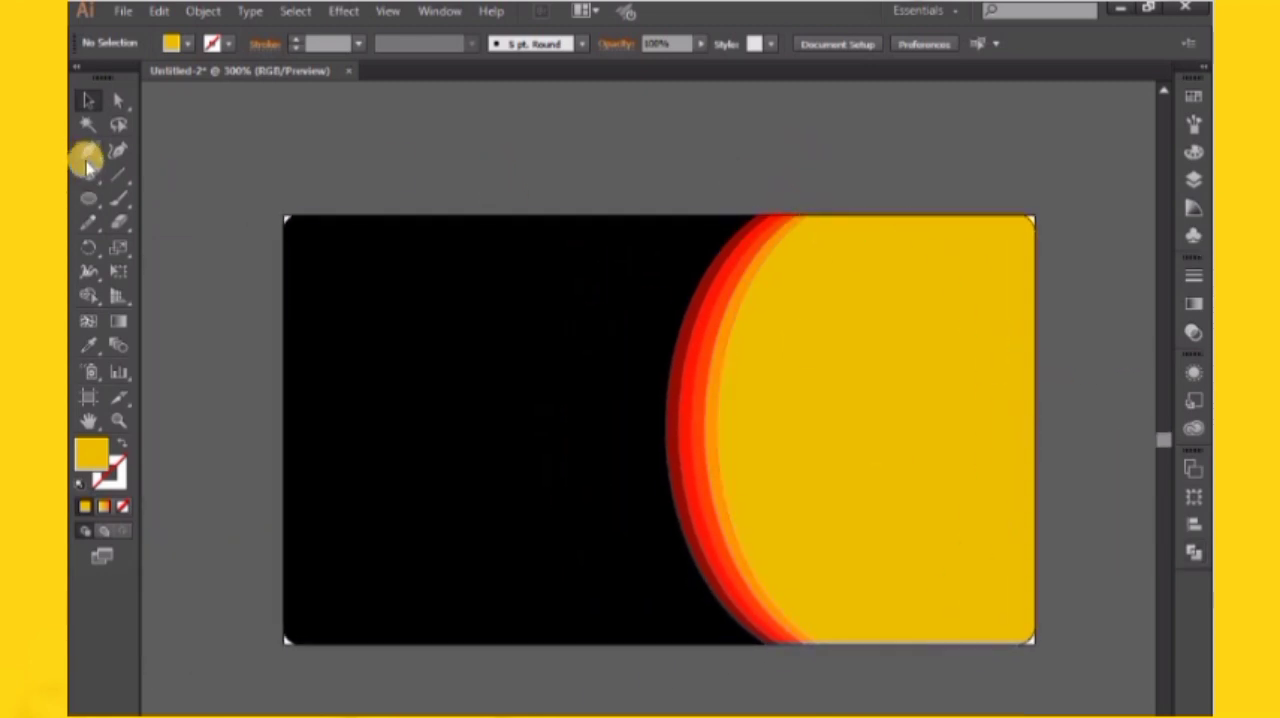
Lock the black card background, then group the yellow, orange and red shapes together
left_click_drag(90, 197, 137, 189)
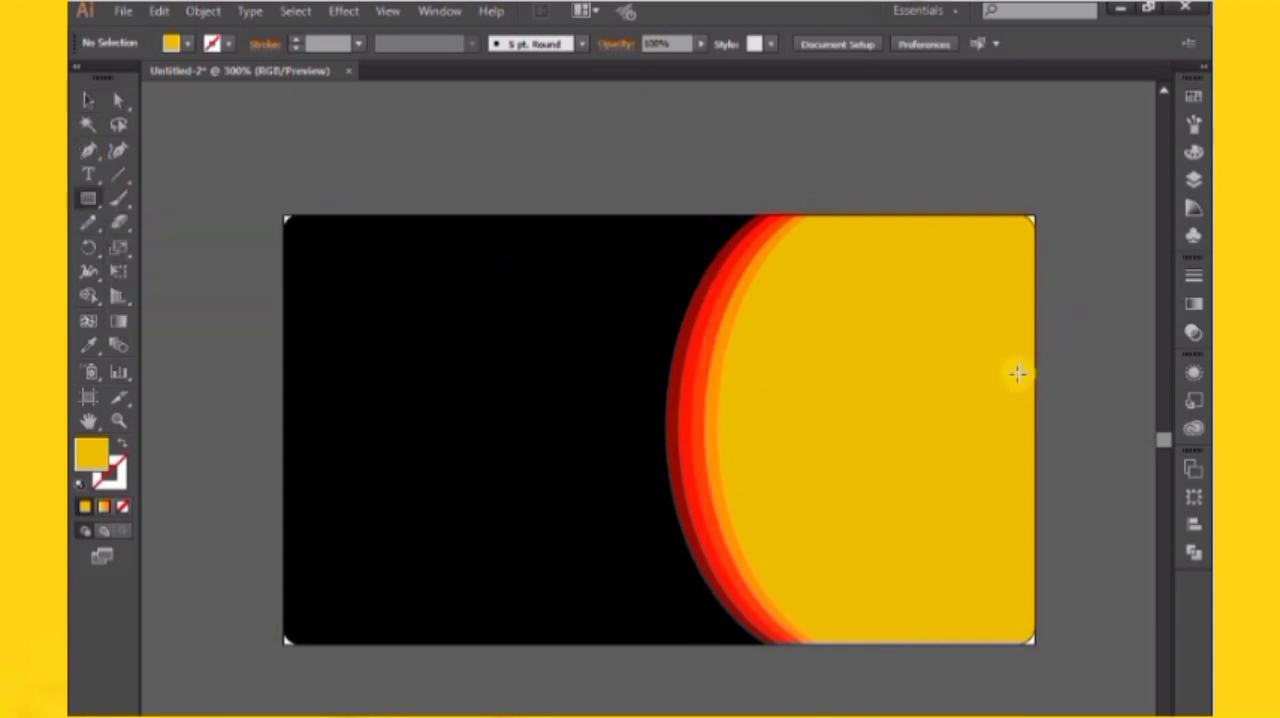
left_click(87, 108)
left_click(476, 232)
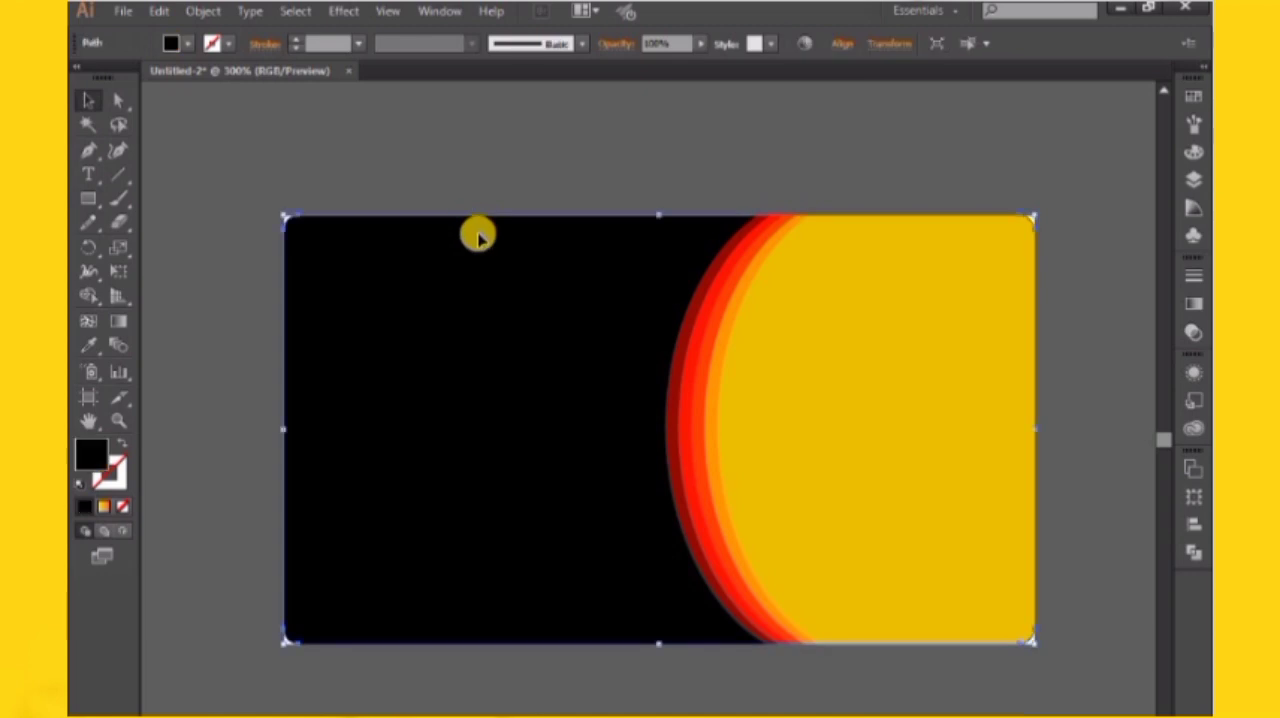
left_click_drag(577, 168, 958, 510)
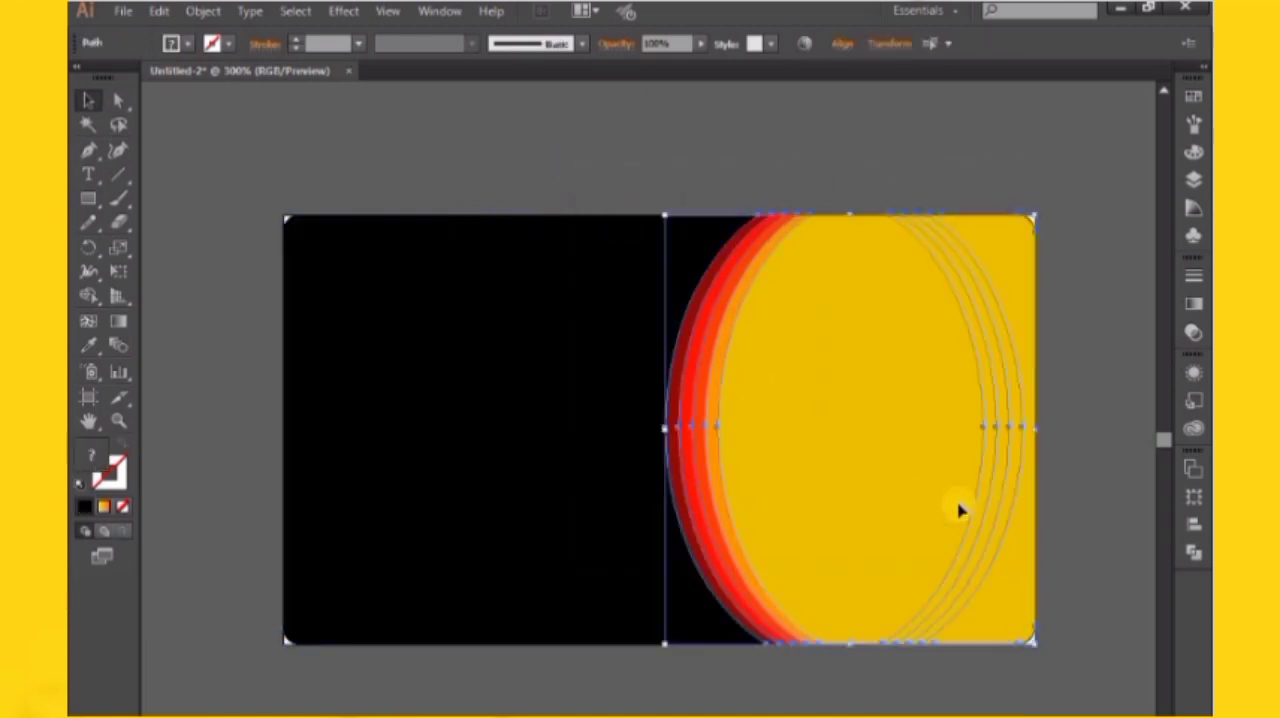
right_click(755, 303)
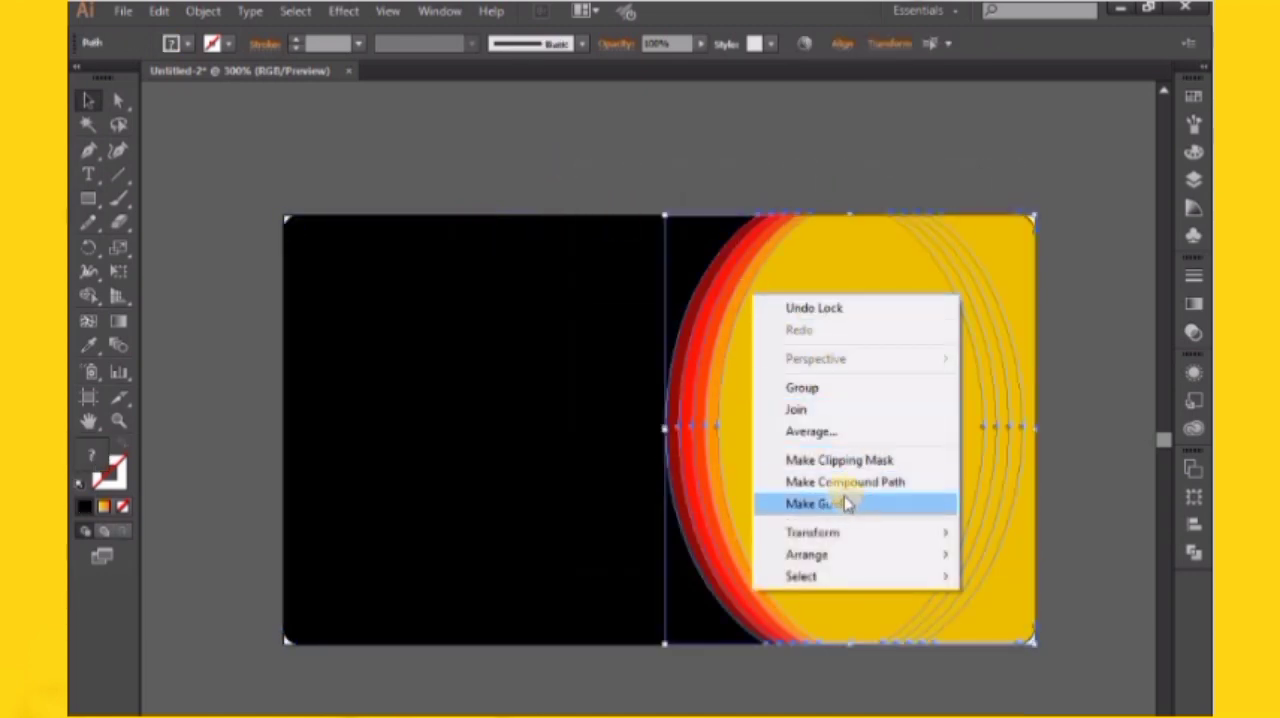
left_click(812, 388)
left_click(849, 151)
Draw a thin horizontal rectangle across the yellow area, from the card's right edge to slightly beyond the dark red band
left_click(88, 198)
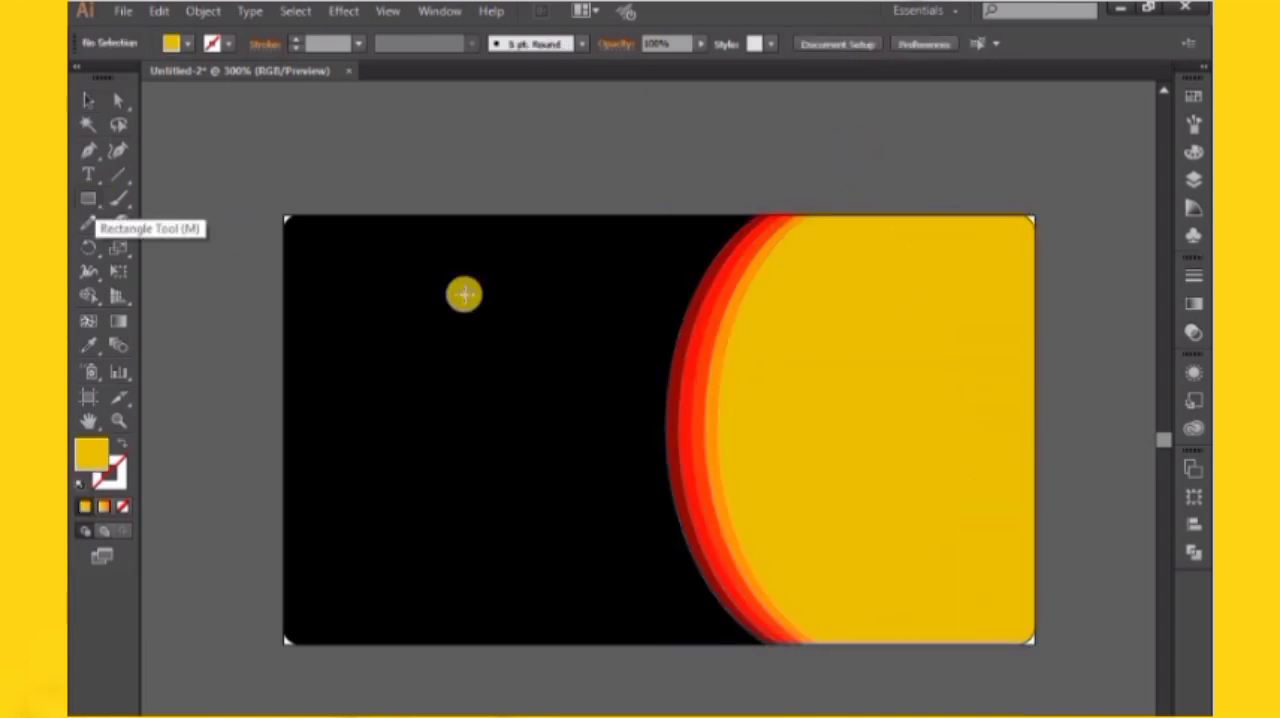
scroll(850, 402, "up", 3)
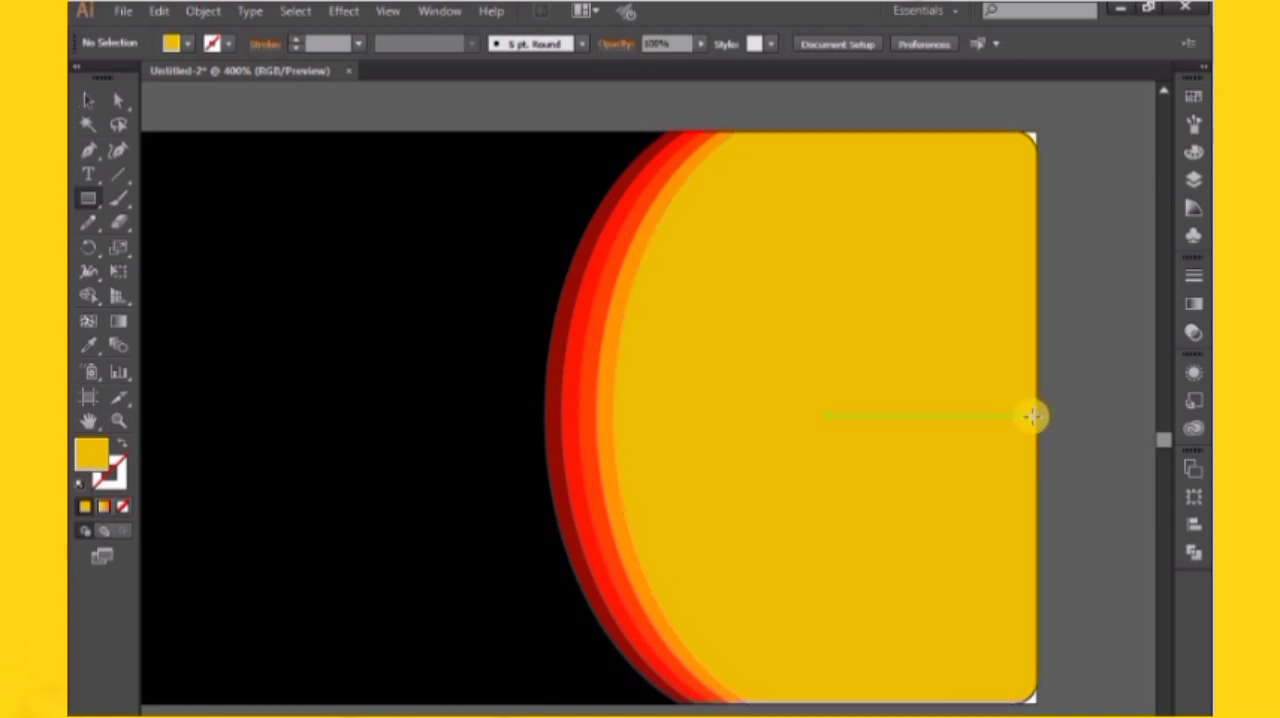
left_click_drag(1033, 417, 503, 463)
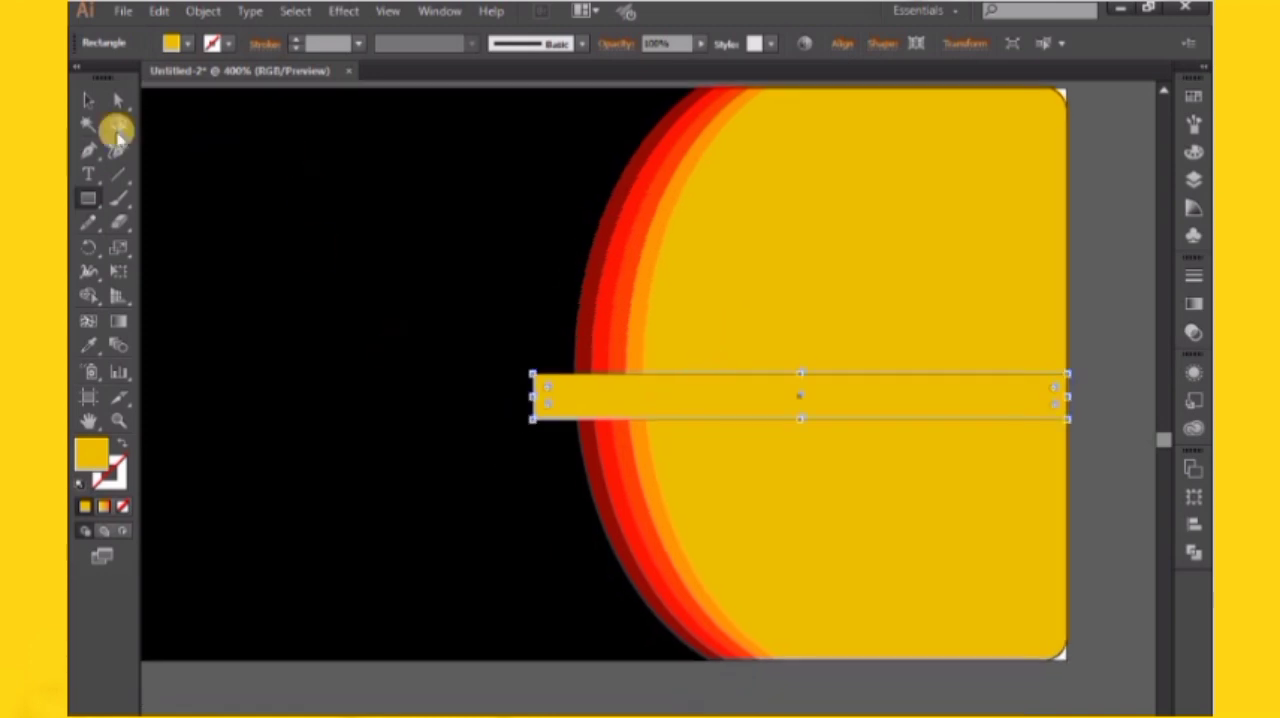
Centre the thin yellow strip vertically on the black card background using the background as the key object
left_click(88, 100)
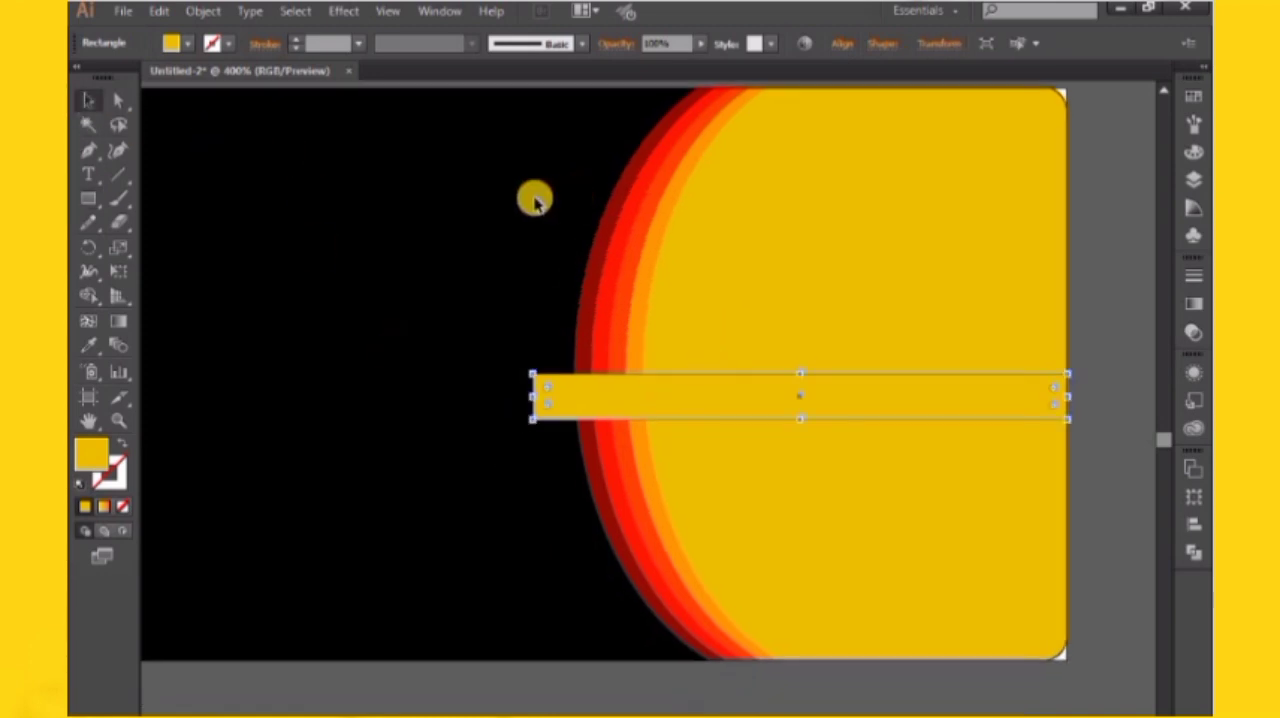
left_click(535, 200)
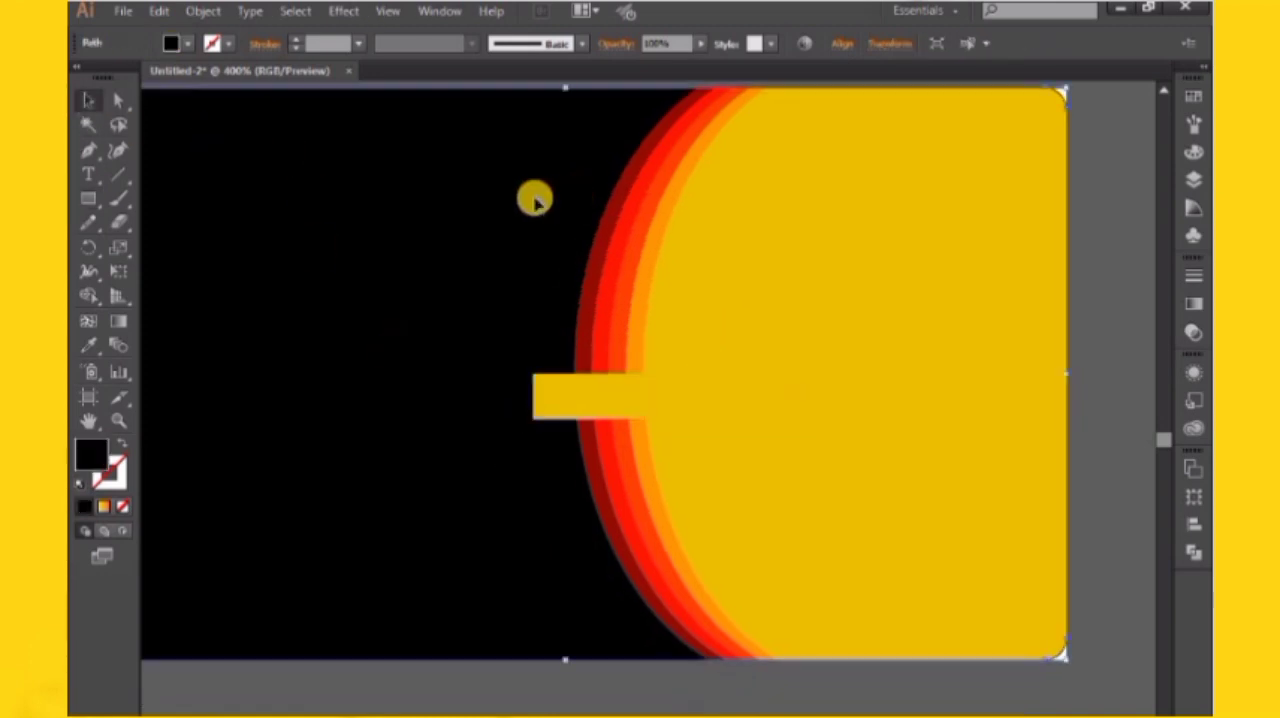
left_click(613, 393, "shift")
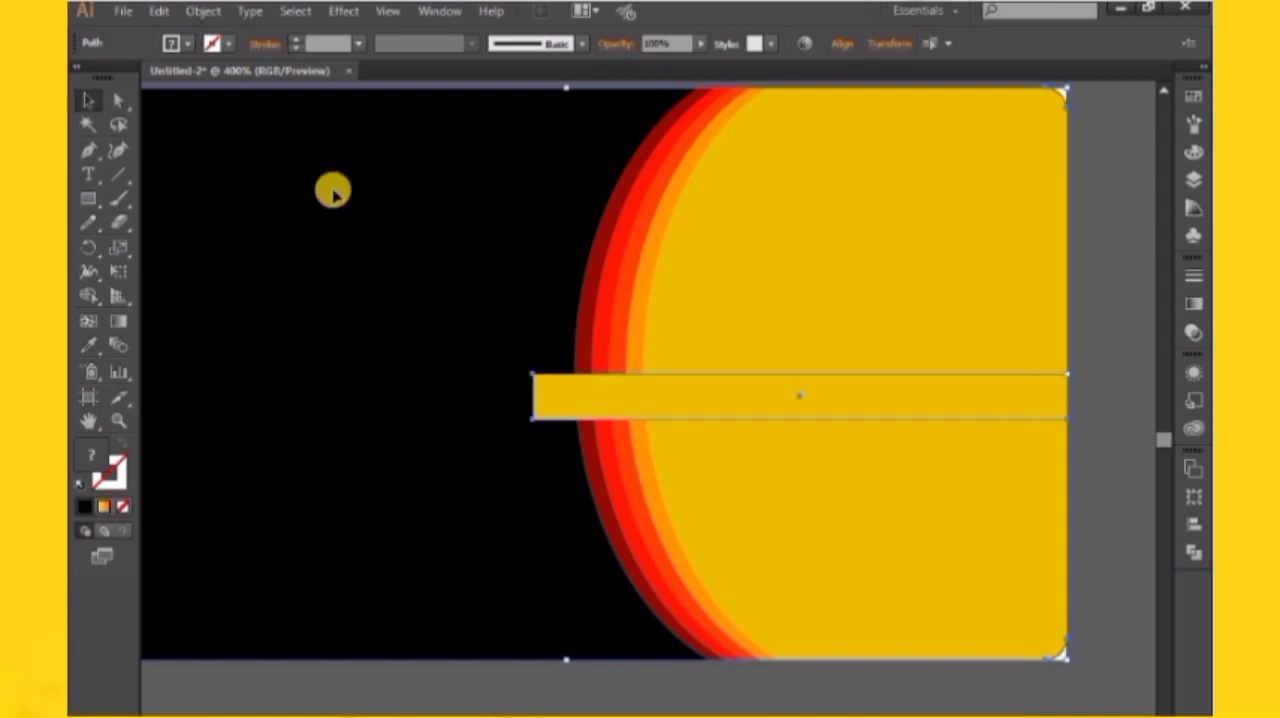
left_click(843, 43)
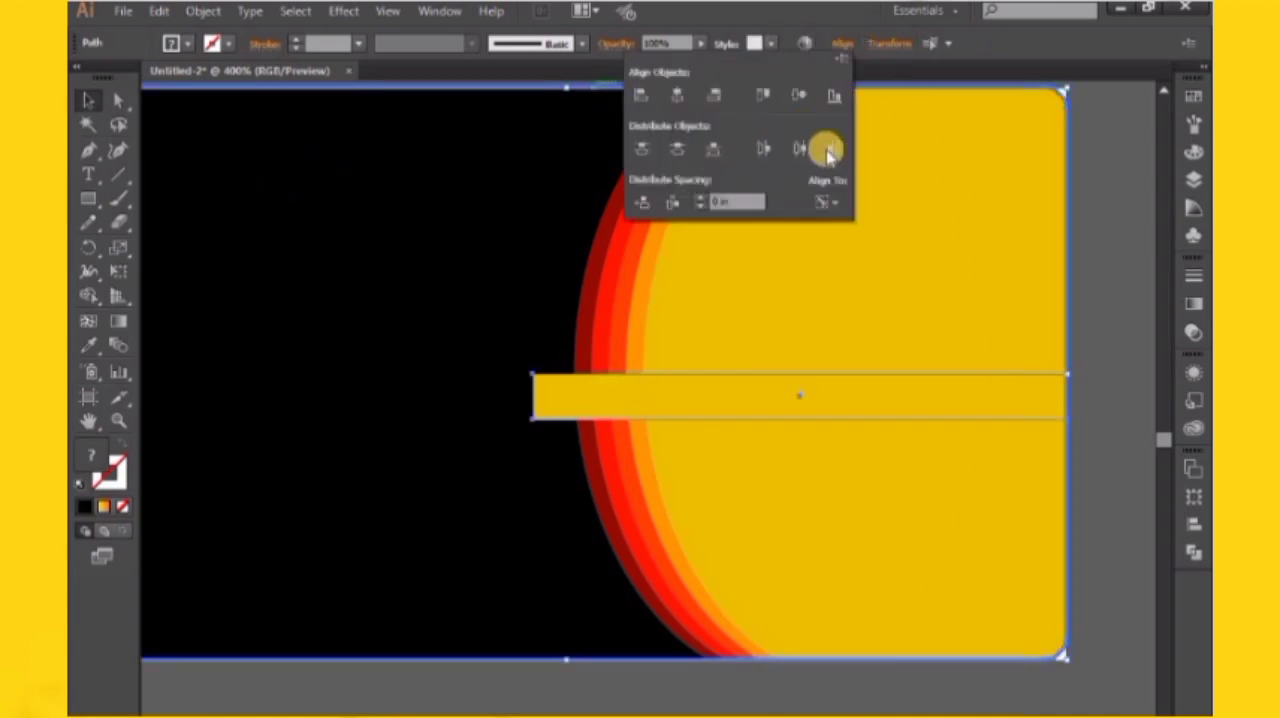
left_click(828, 150)
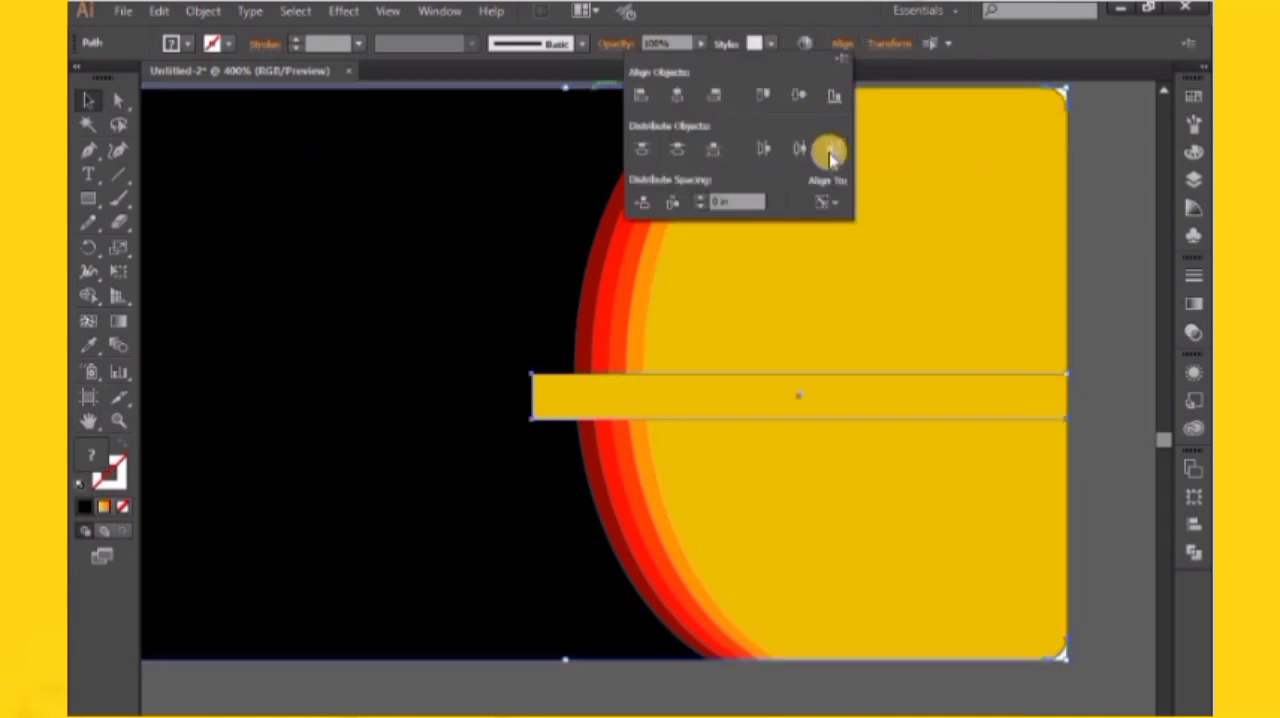
left_click(681, 149)
left_click(1144, 261)
left_click(1144, 261)
scroll(718, 386, "left", 3)
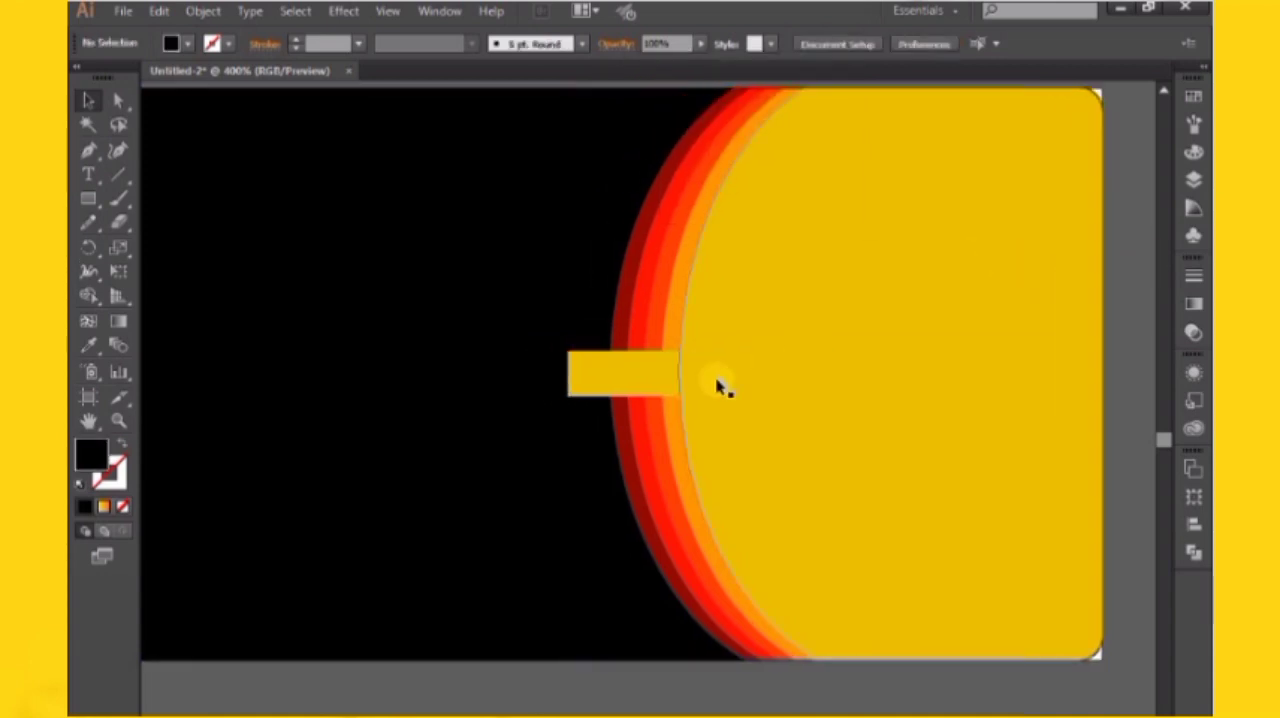
Fill the horizontal strip with the bright red sampled from the curved band
left_click(643, 380)
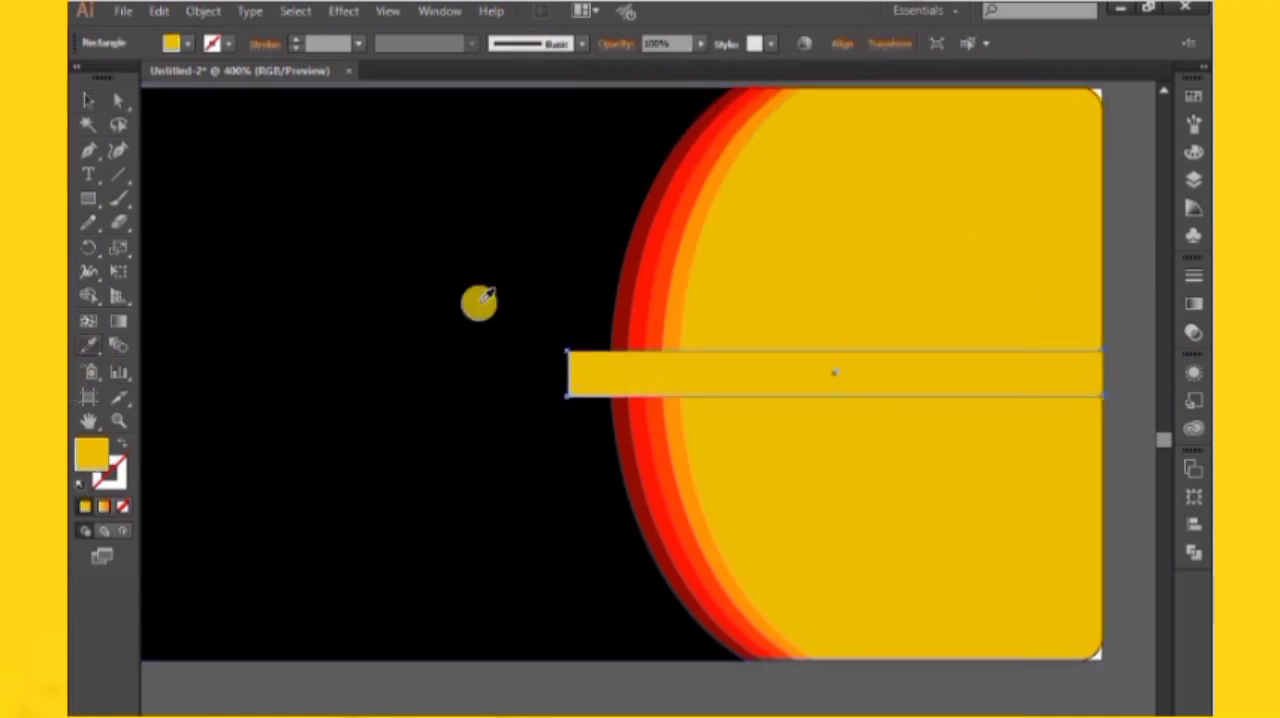
left_click(648, 271)
left_click(87, 100)
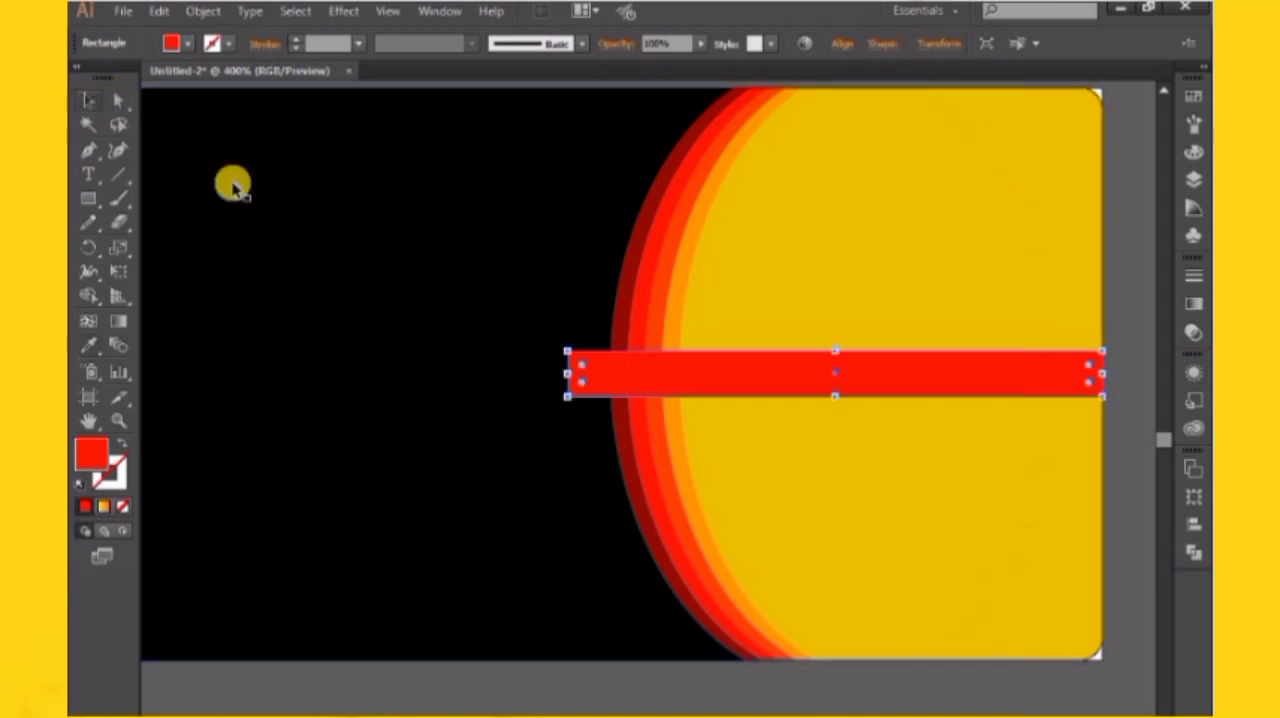
key("ctrl+minus")
key("ctrl+minus")
left_click(841, 235)
left_click_drag(528, 312, 595, 308)
left_click(672, 398)
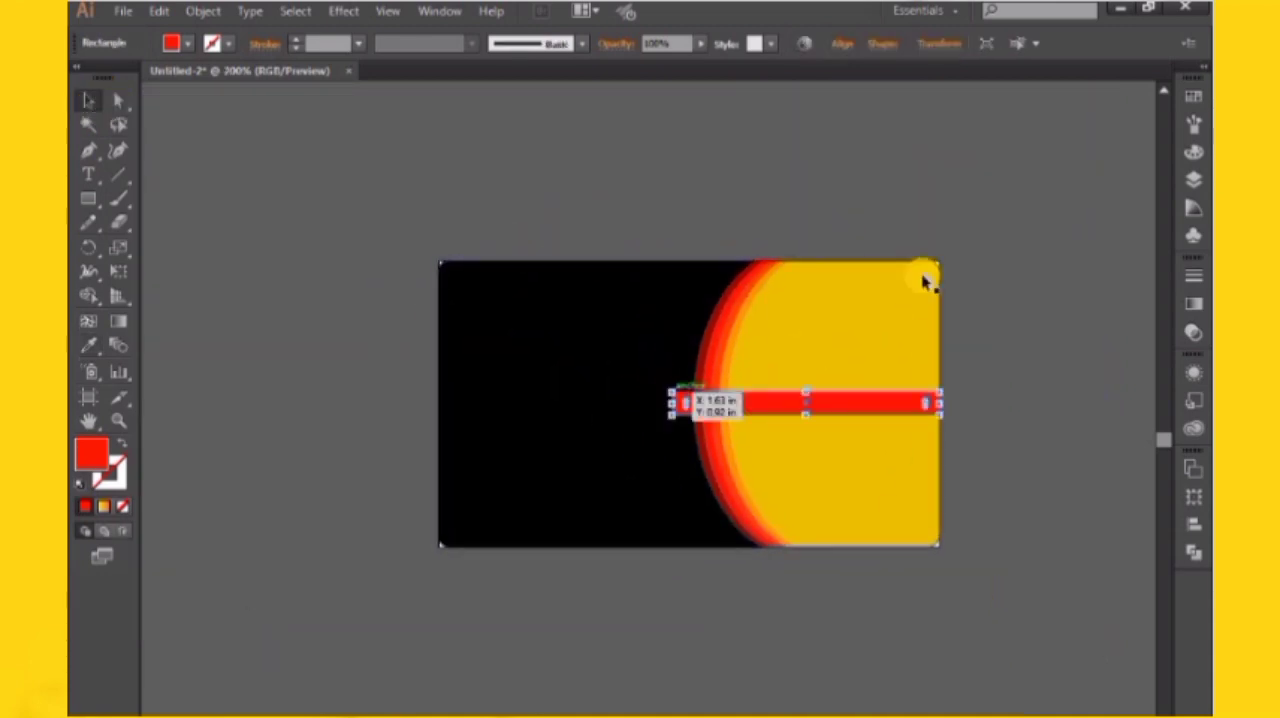
Try a bright yellow swatch on the horizontal strip, then a dark blue one
left_click(1197, 95)
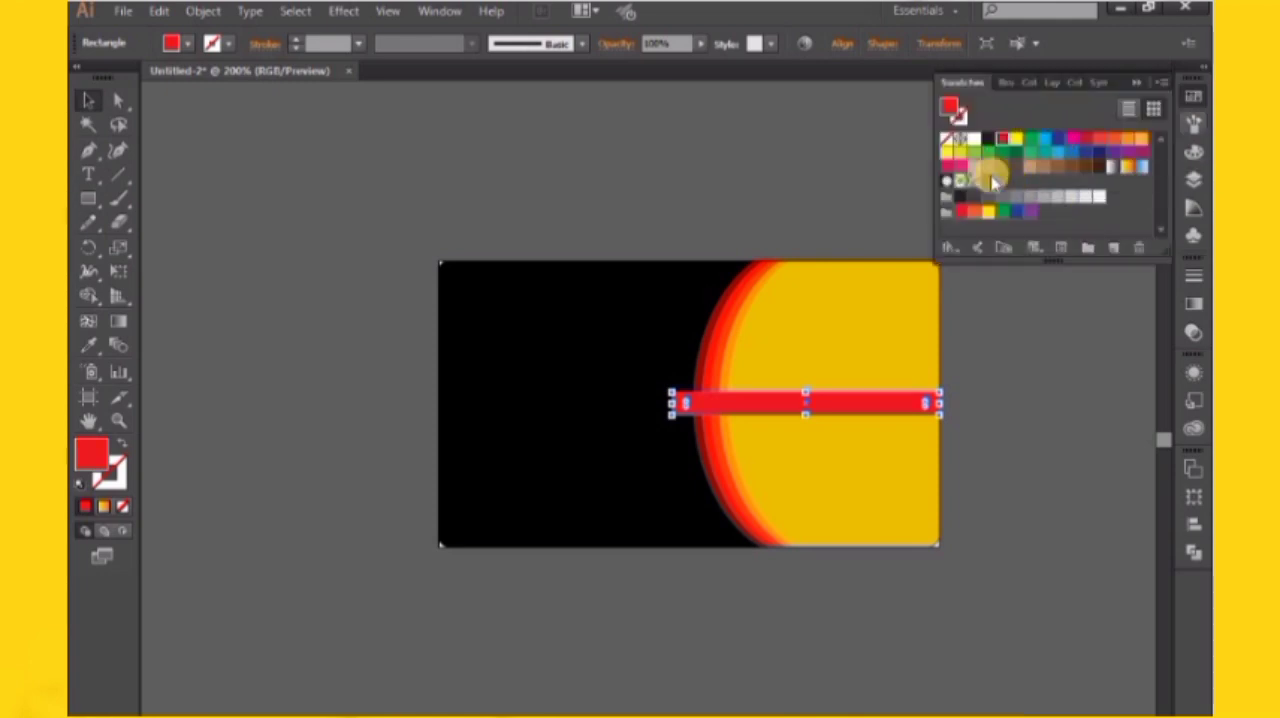
left_click(953, 153)
left_click(786, 140)
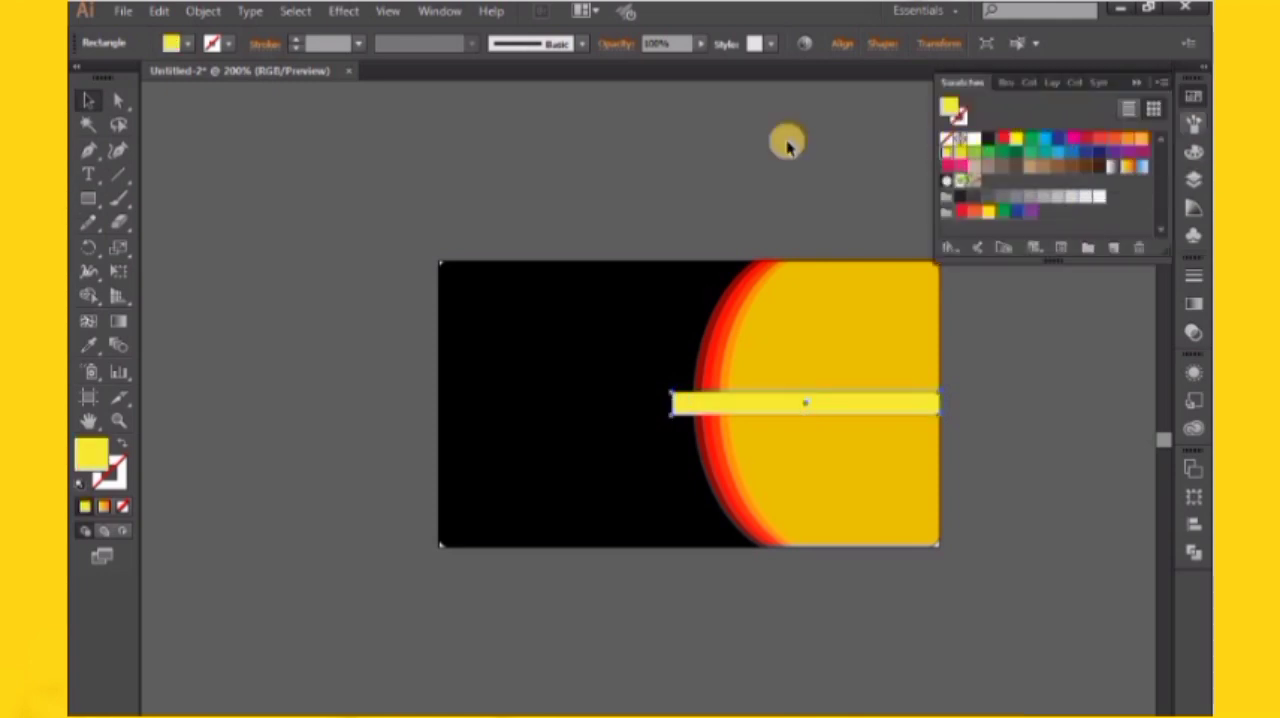
left_click(840, 402)
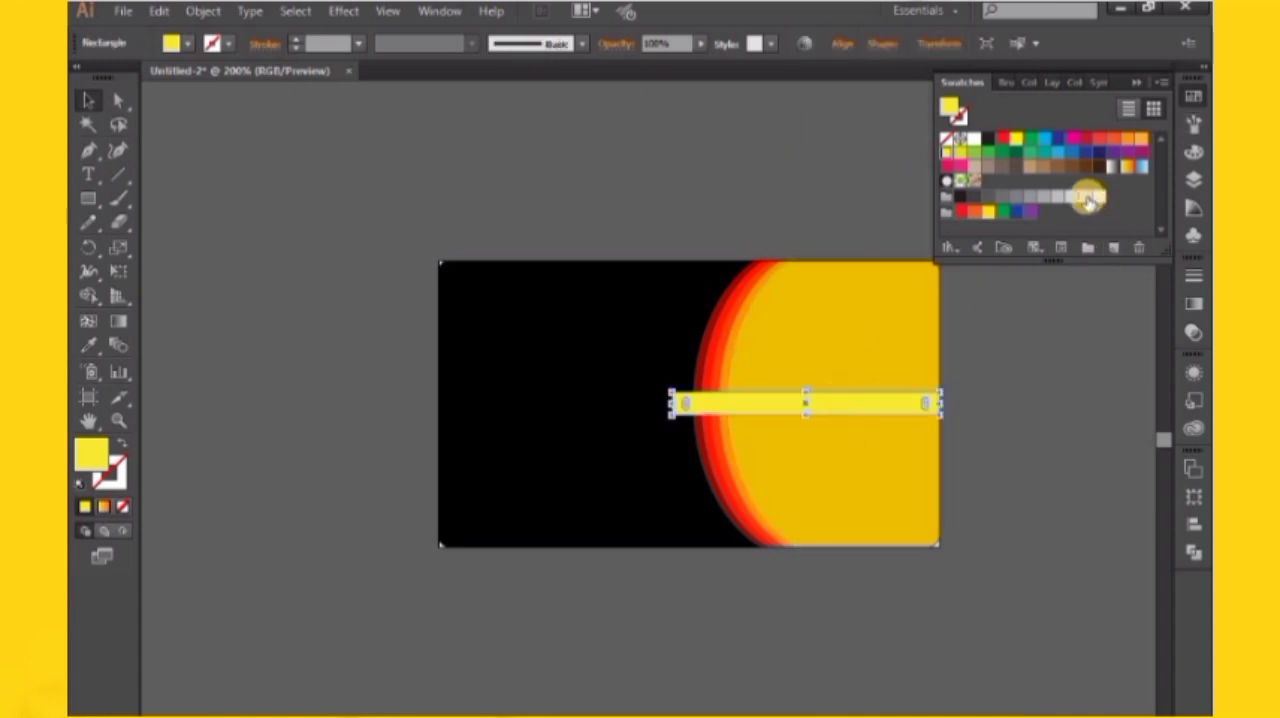
left_click(1050, 148)
left_click(874, 194)
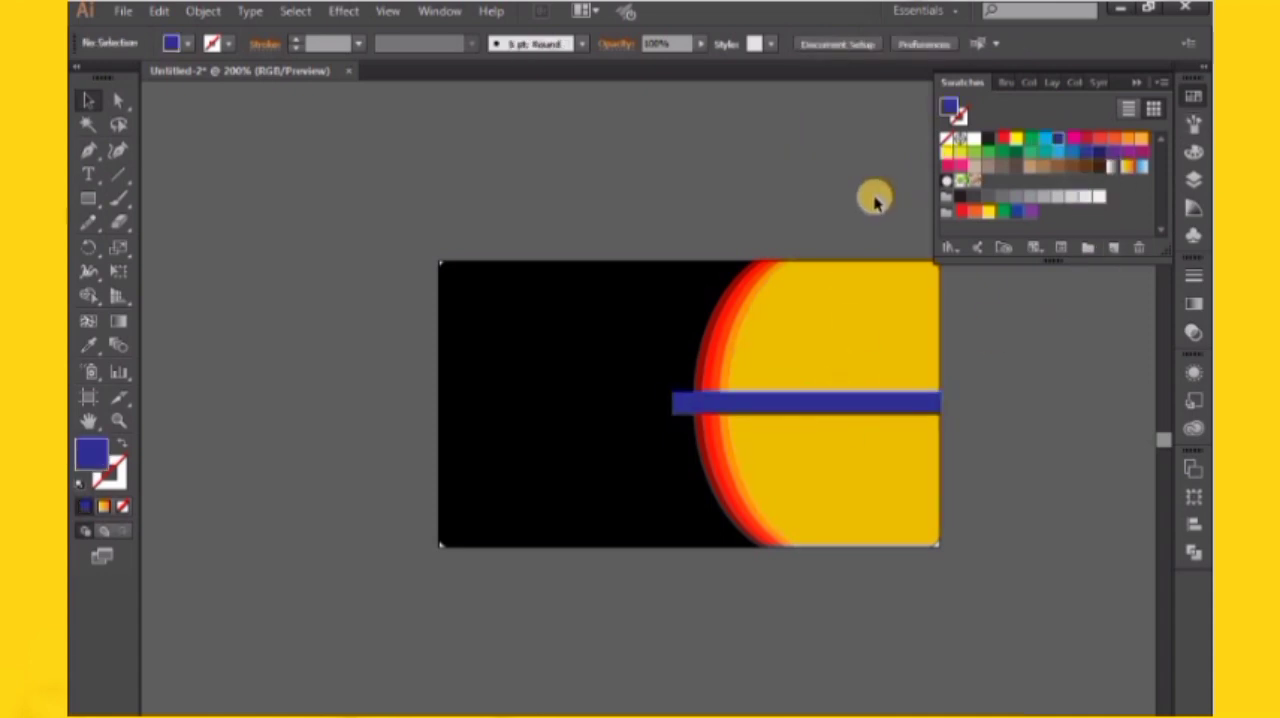
Try a magenta swatch on the horizontal strip, then return its fill to dark blue
left_click(830, 416)
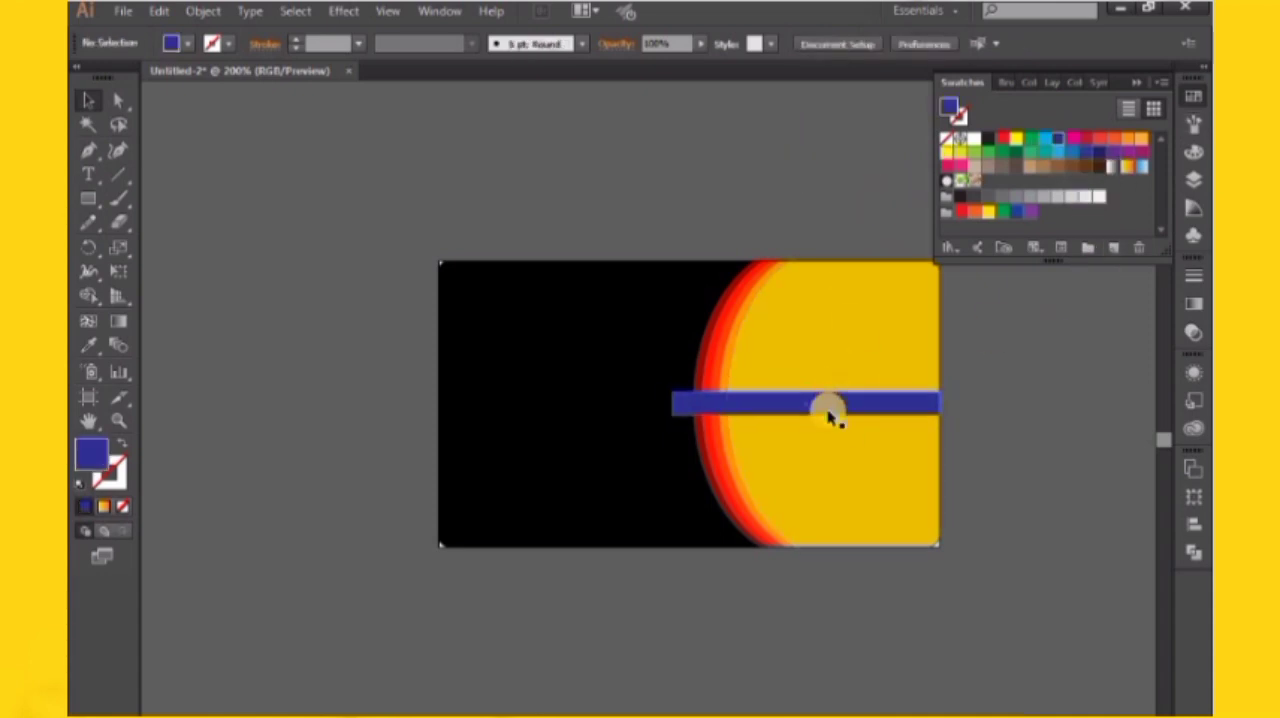
left_click(1071, 138)
left_click(594, 143)
left_click(740, 400)
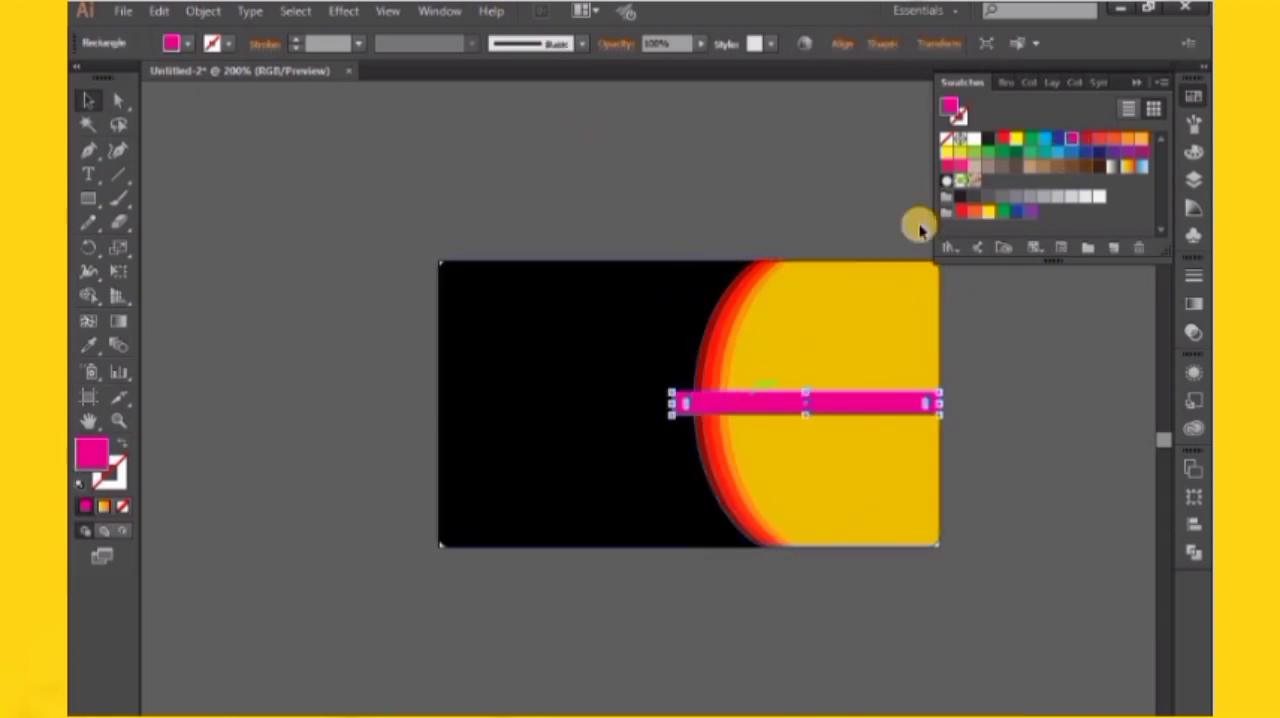
left_click(1045, 147)
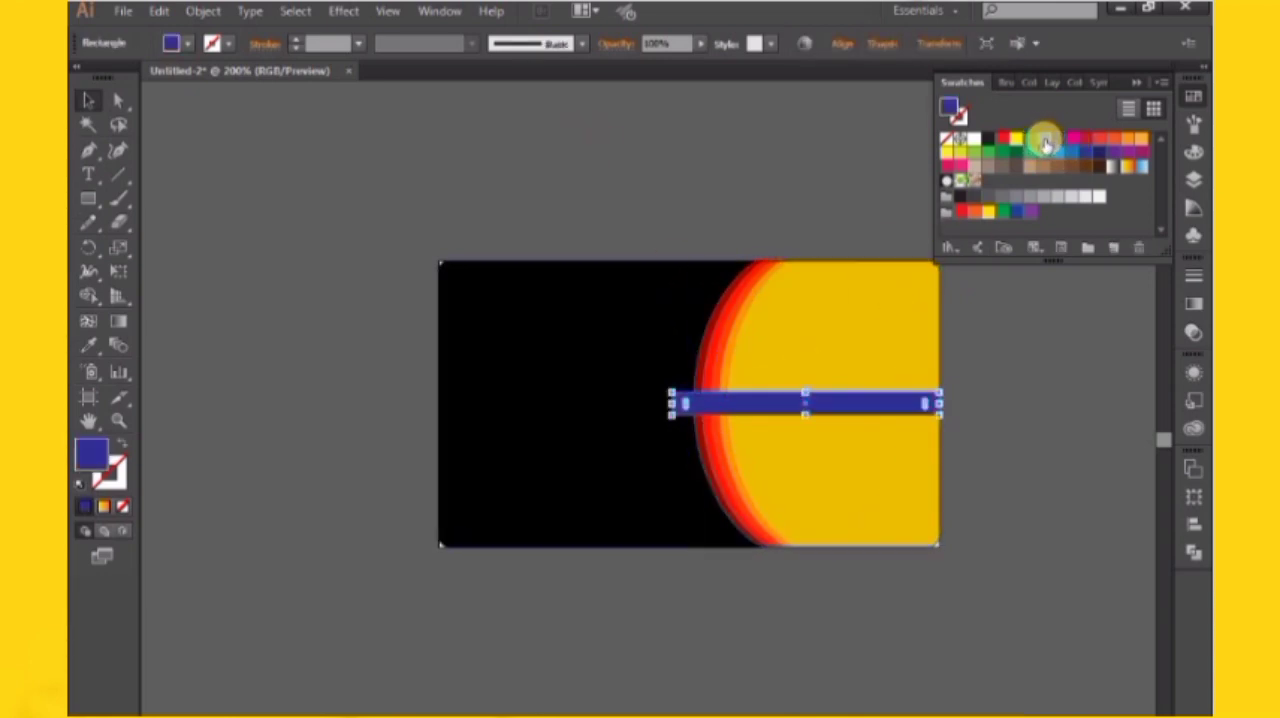
Compare a light blue fill on the horizontal strip, then set it back to dark blue
left_click(1044, 141)
left_click(852, 195)
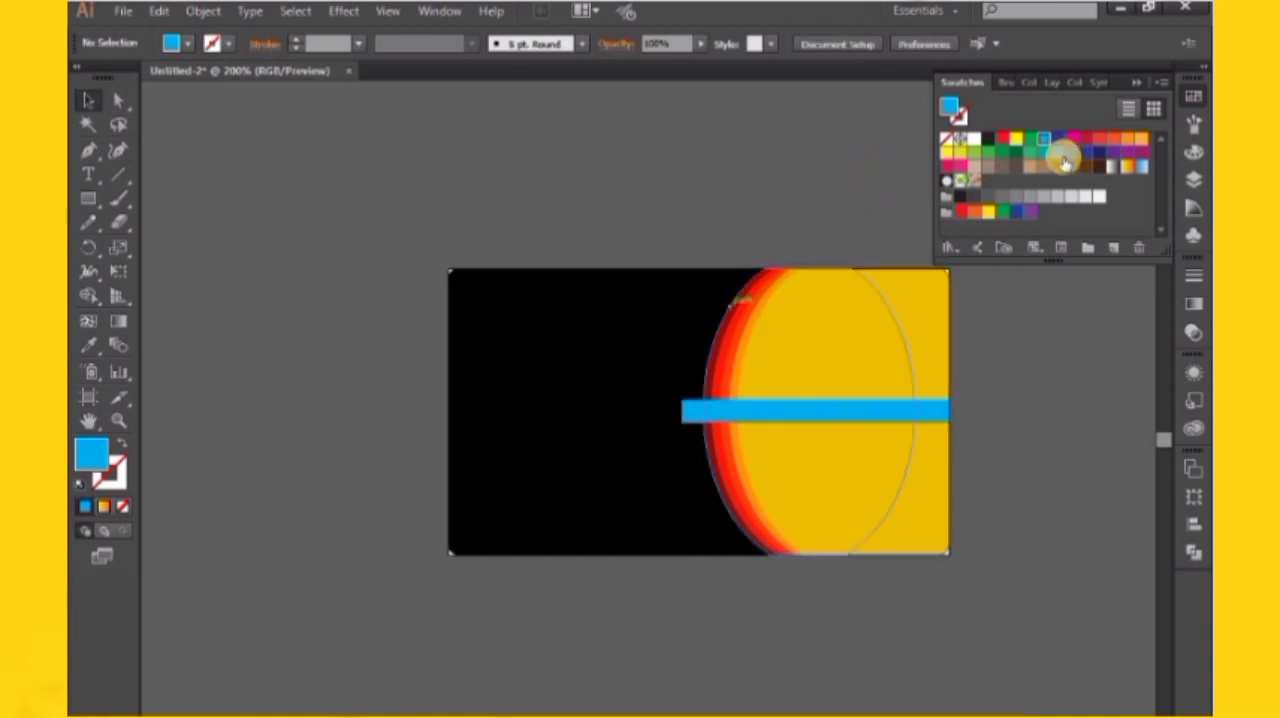
left_click(874, 409)
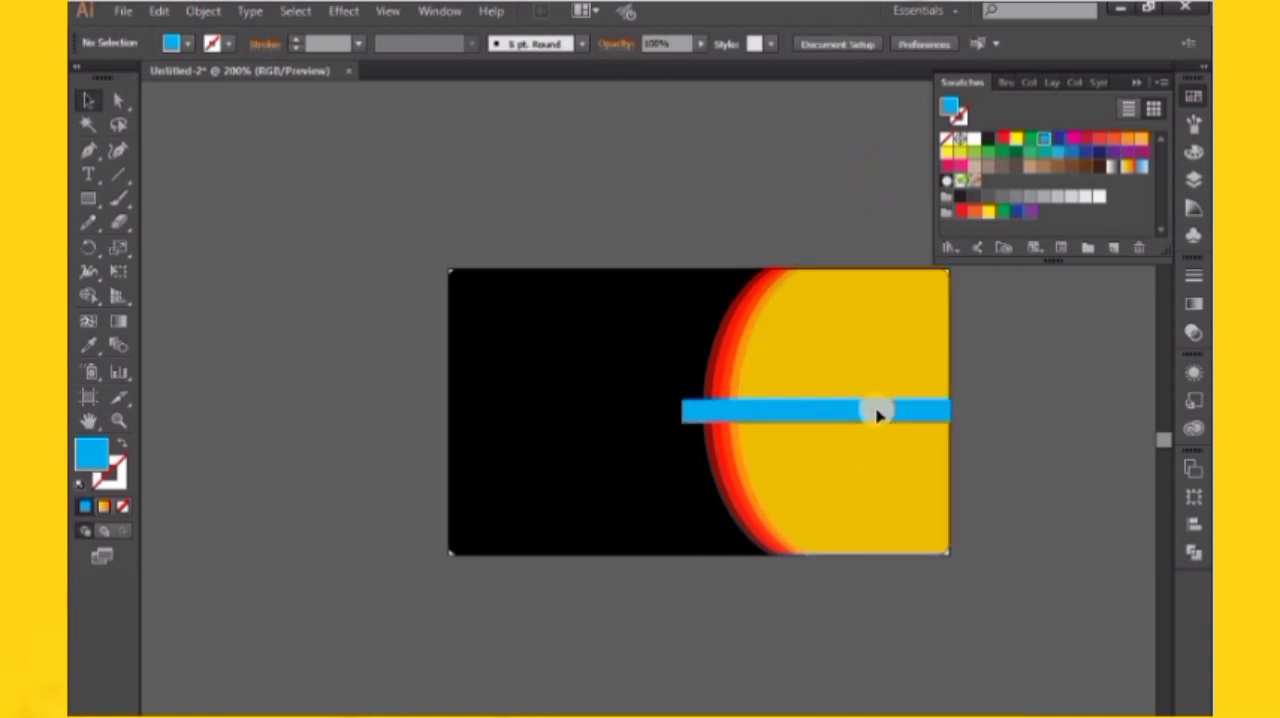
left_click(1057, 147)
left_click(594, 236)
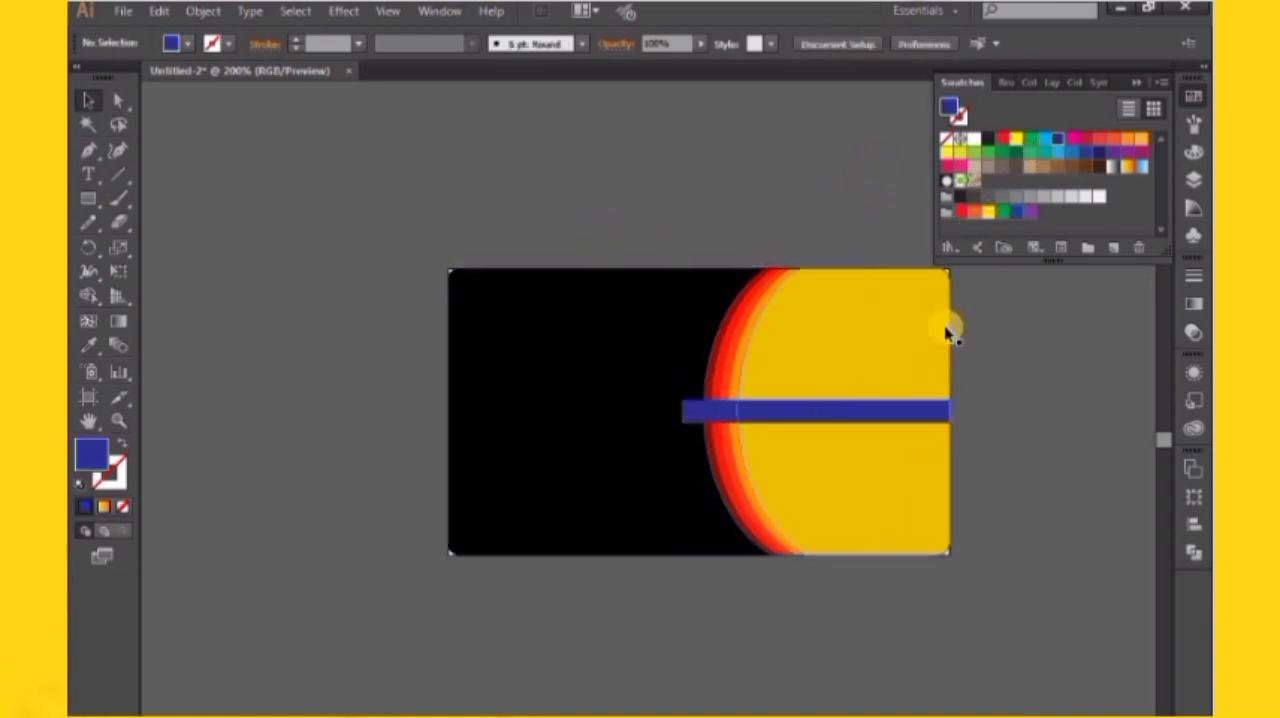
Draw a closed four-sided fold shape about 0.15 in wide with the Pen tool, between the strip's left end and the dark red band's edge
scroll(836, 380, "up", 4)
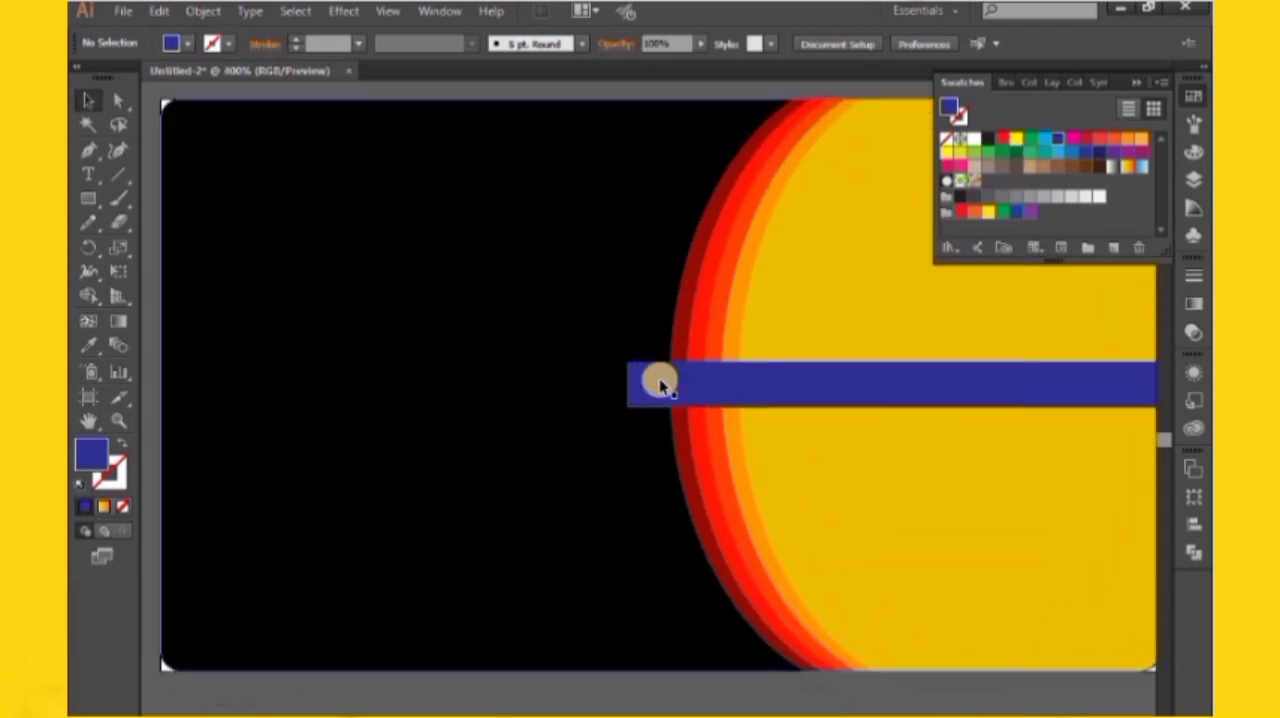
left_click(98, 155)
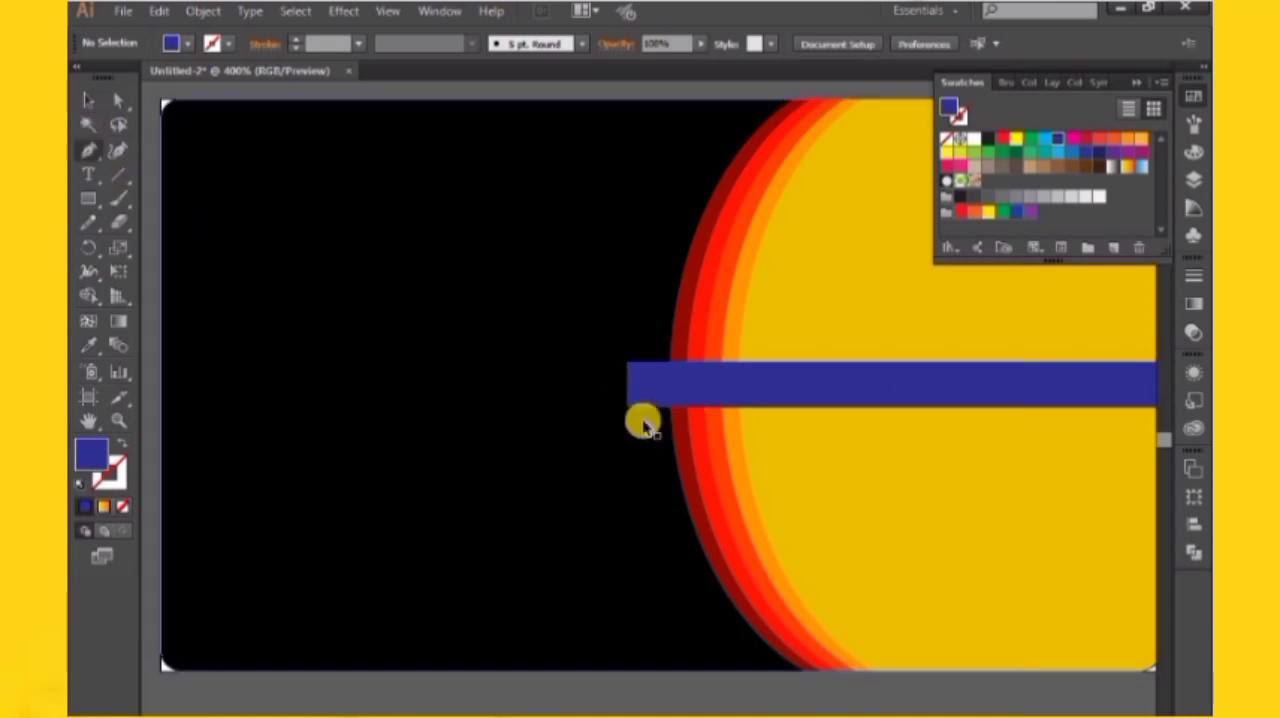
scroll(640, 420, "up", 2)
left_click_drag(688, 322, 676, 377)
left_click(586, 428)
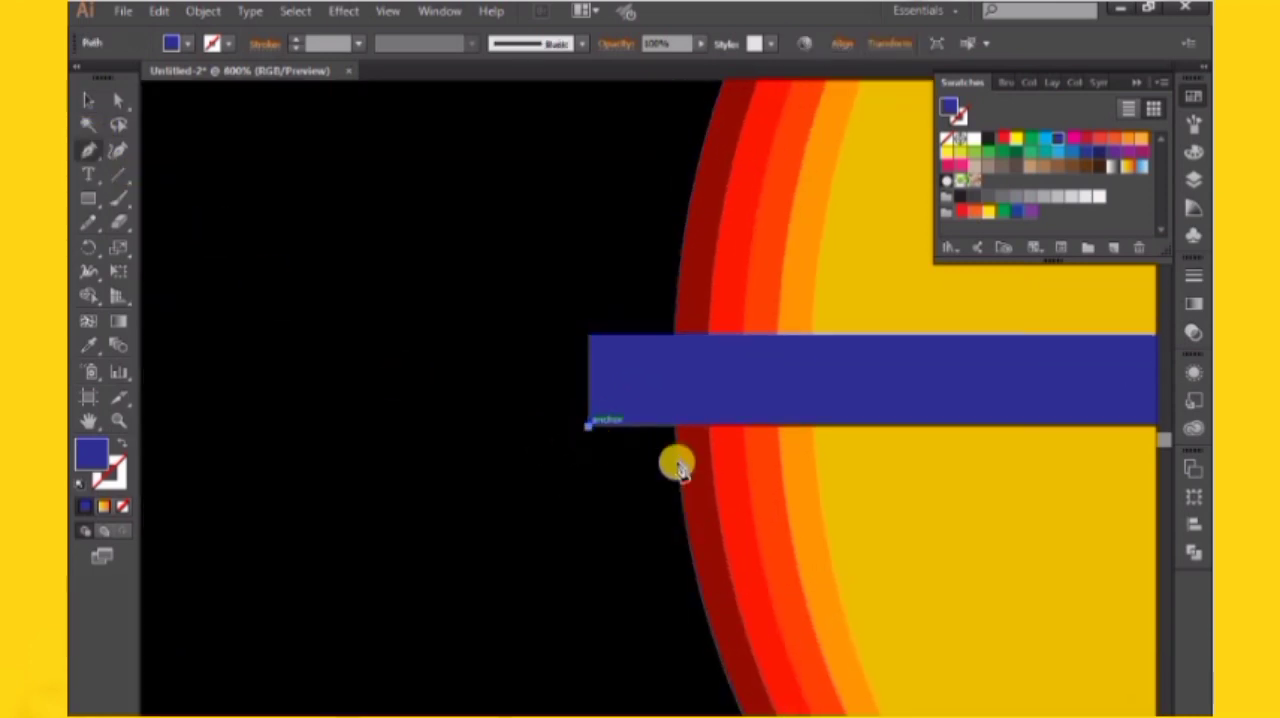
left_click(672, 465)
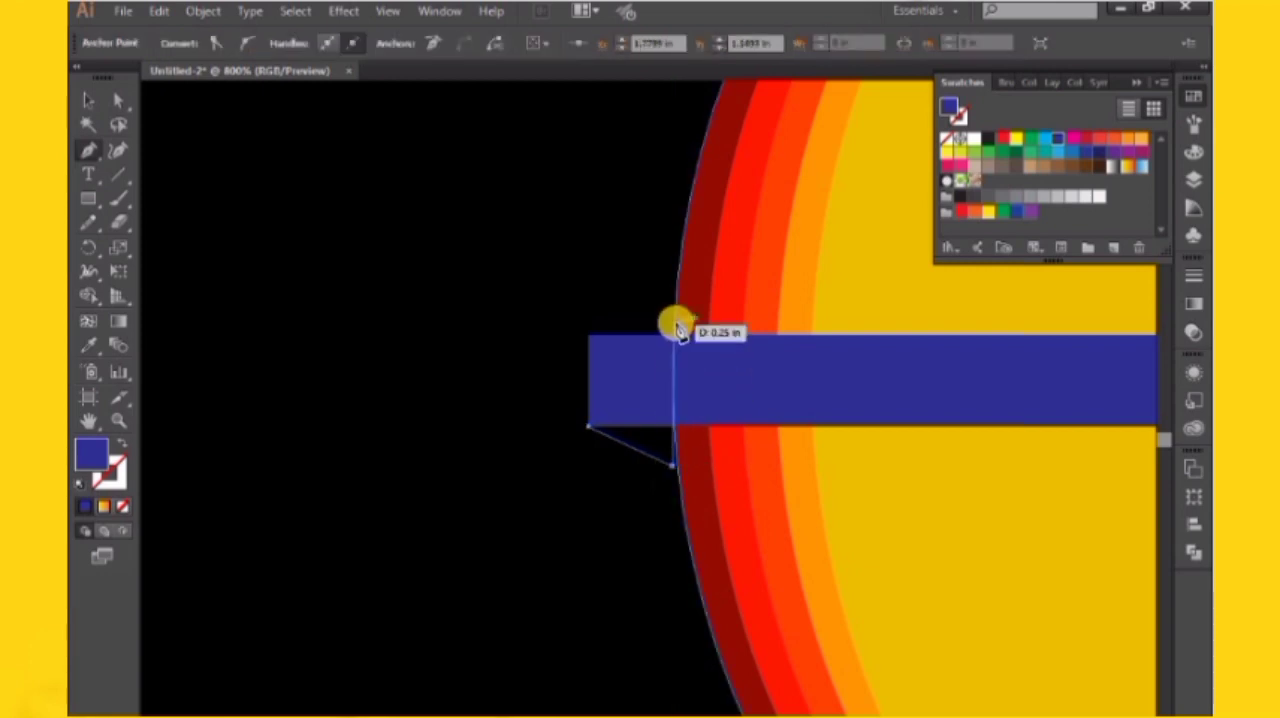
left_click_drag(678, 338, 680, 326)
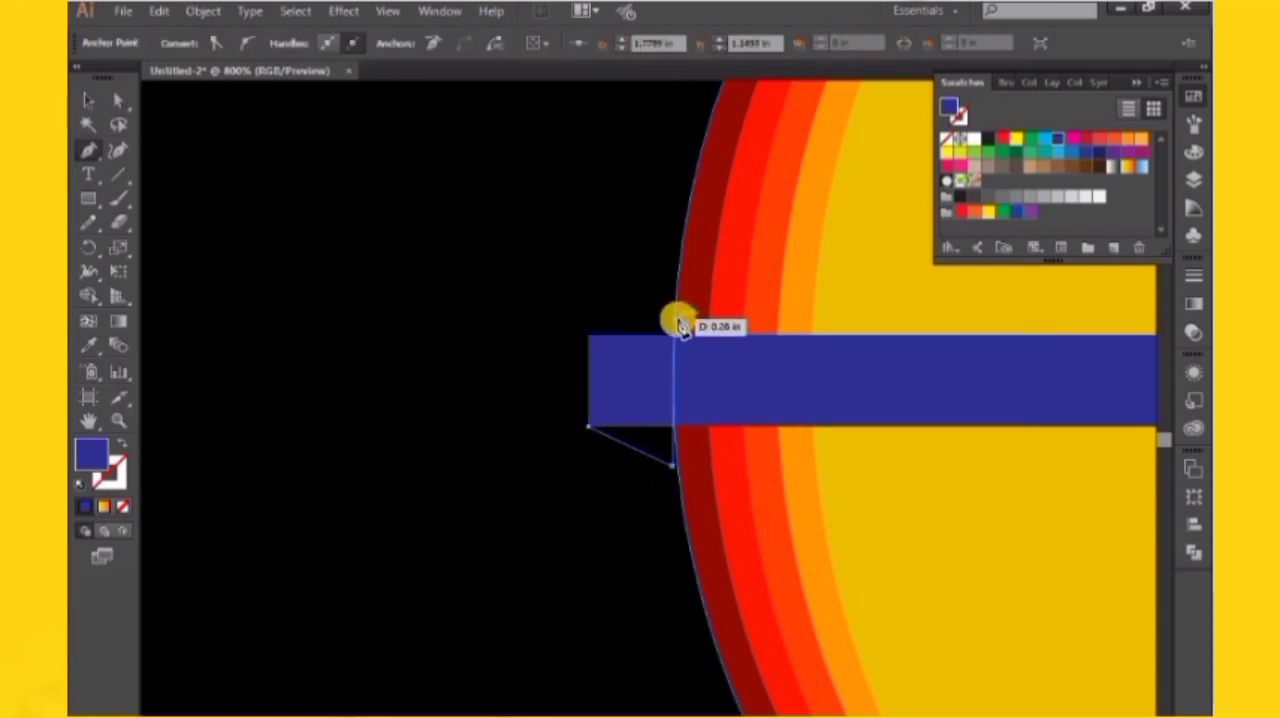
left_click(675, 334)
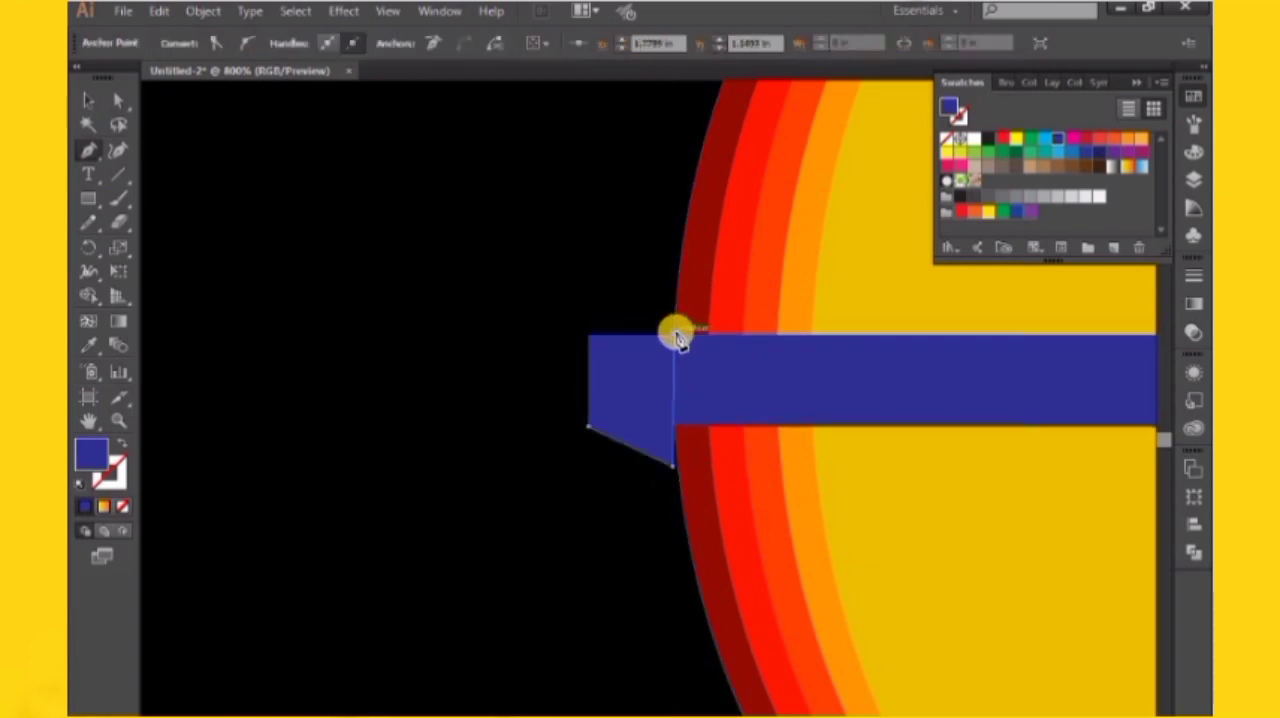
left_click(589, 345)
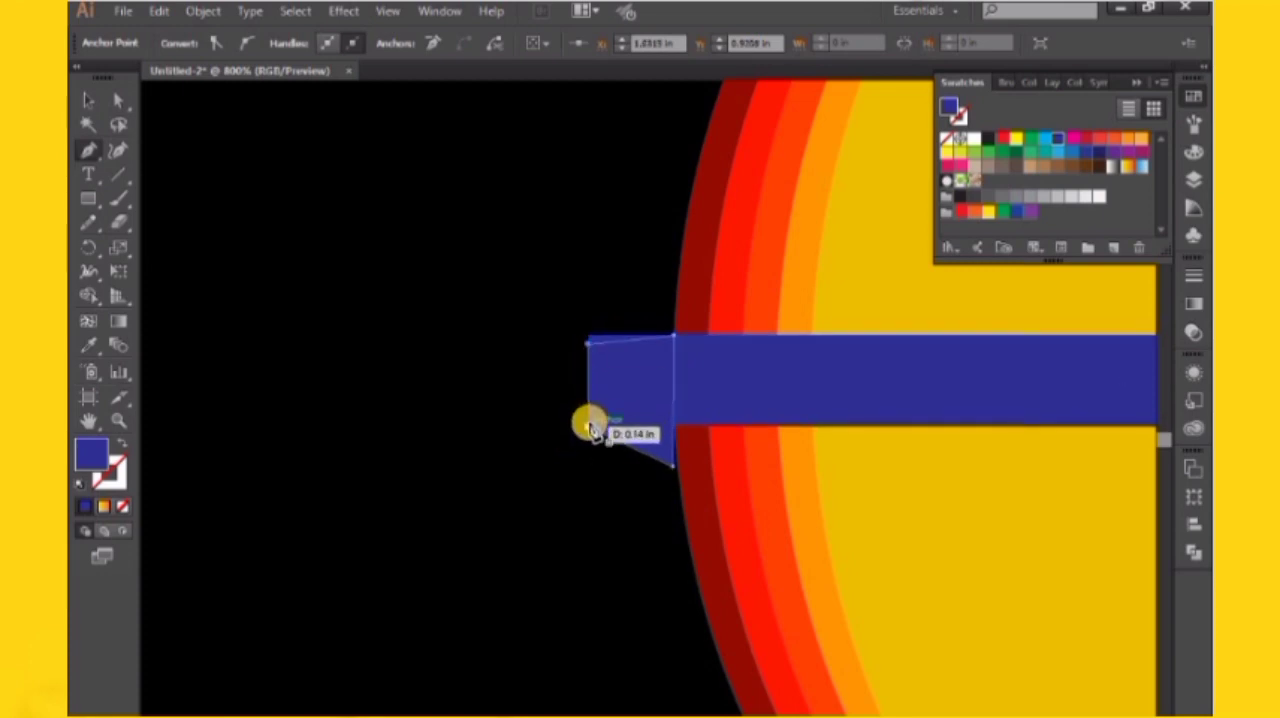
left_click(588, 426)
Fill the small fold shape with the black sampled from the card background
left_click(88, 100)
left_click(592, 404)
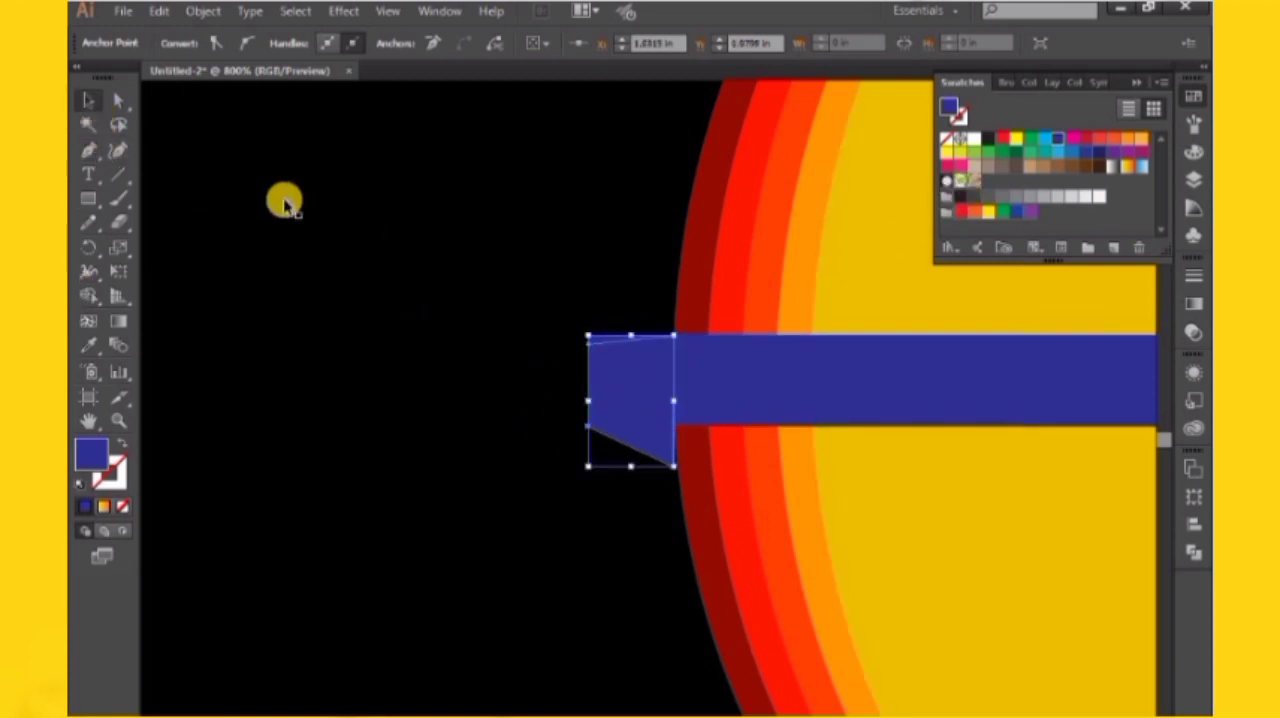
key("i")
left_click(285, 267)
left_click(87, 100)
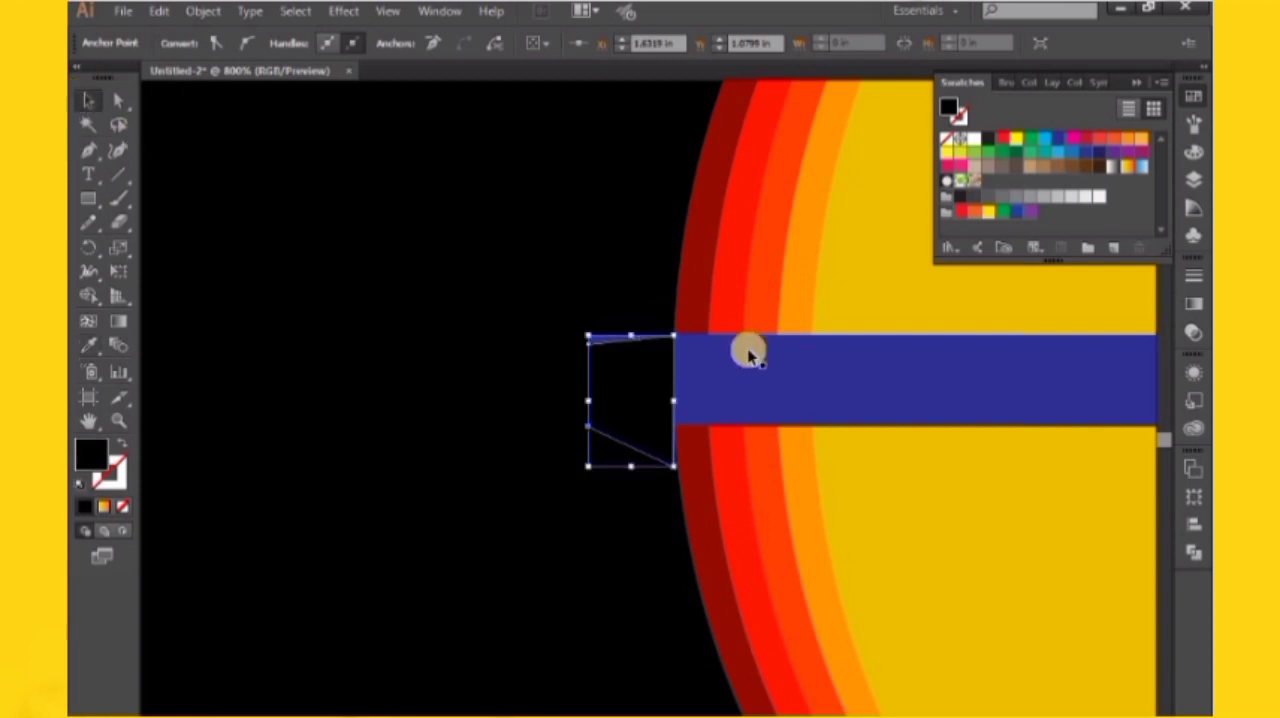
Bring the horizontal strip to the front, above the small fold shape
left_click(749, 354)
right_click(393, 165)
mouse_move(557, 443)
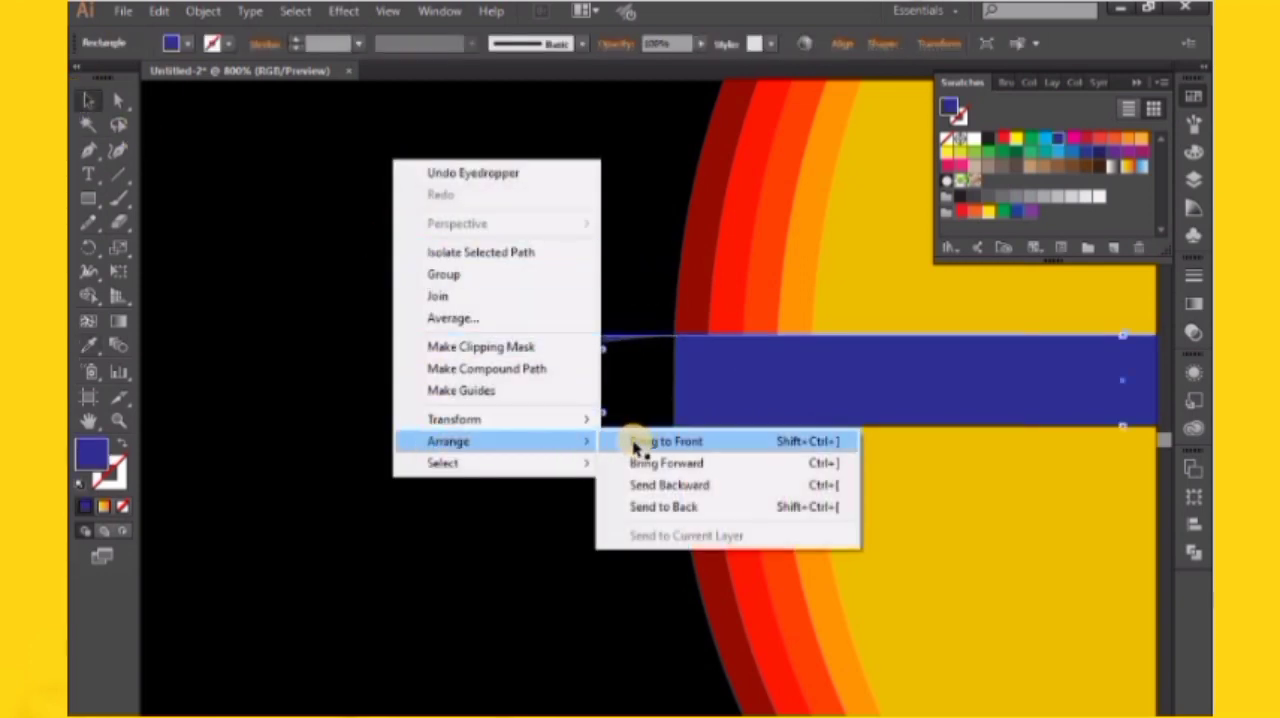
left_click(645, 443)
left_click(657, 443)
Fill the horizontal strip with light blue and the small fold shape behind its left end with CMYK Blue
left_click(709, 377)
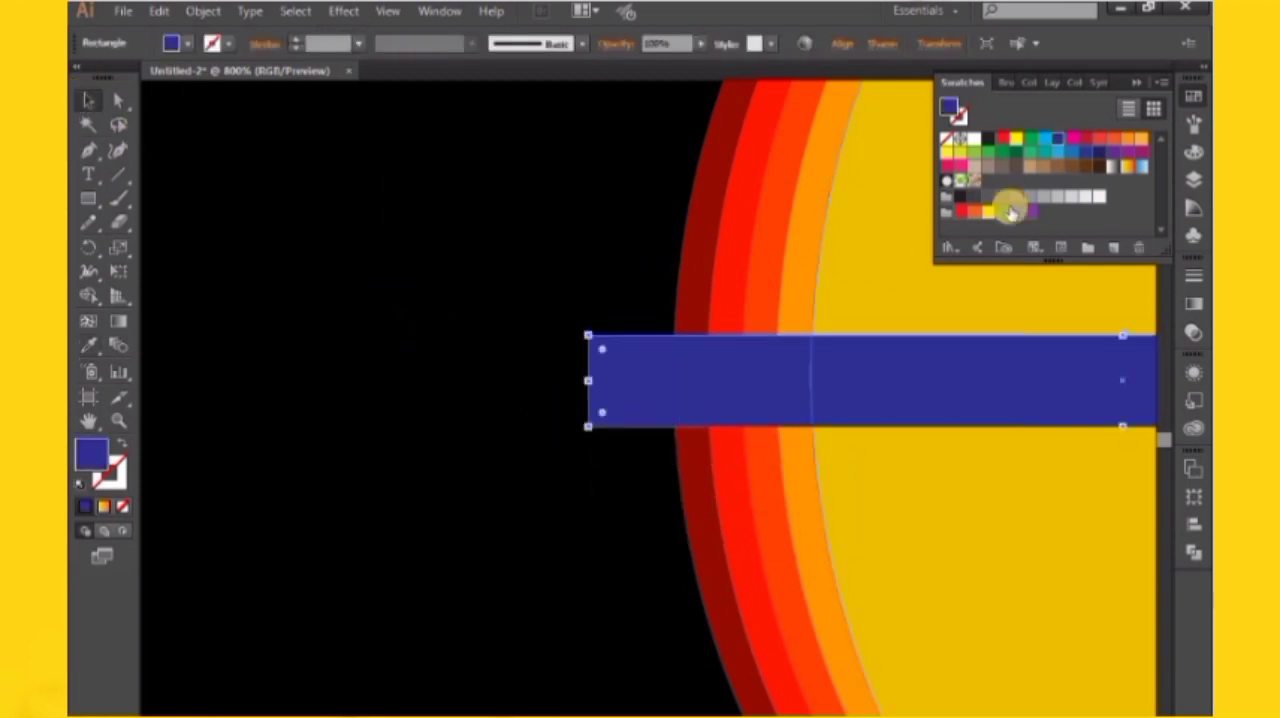
left_click(1044, 140)
left_click(657, 438)
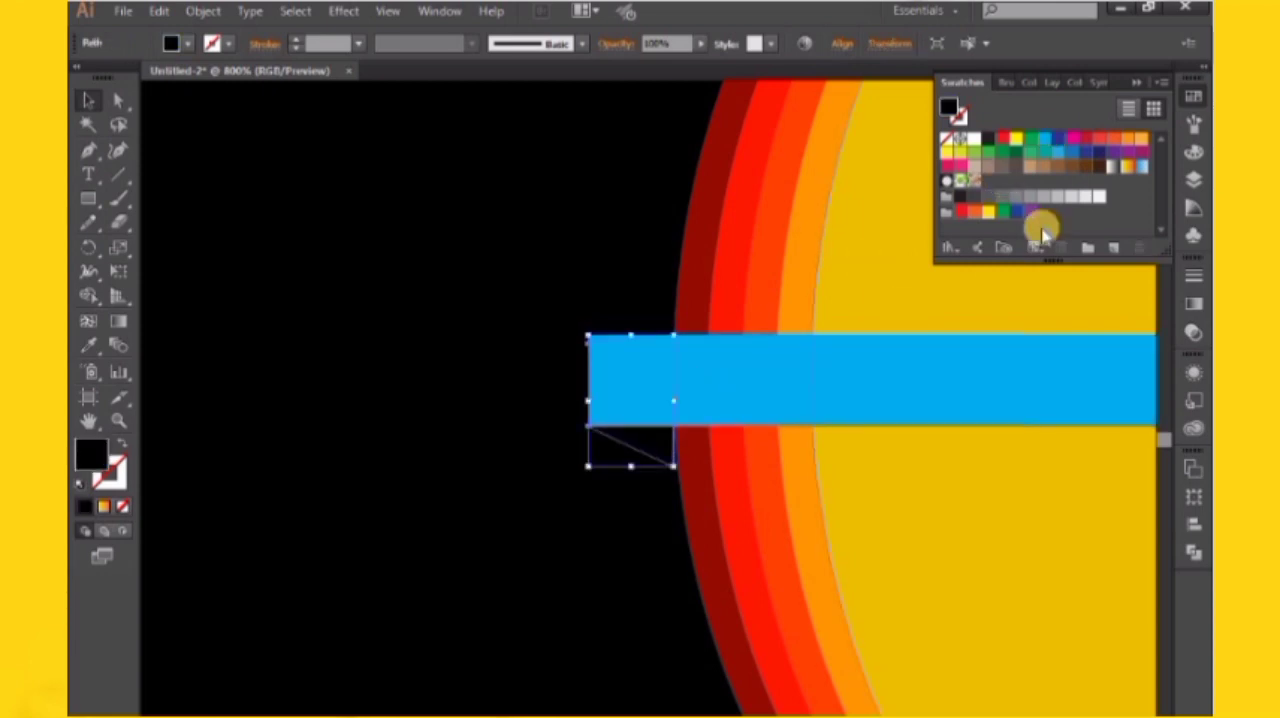
left_click(1060, 139)
key("ctrl+minus")
key("ctrl+minus")
key("ctrl+minus")
key("ctrl+minus")
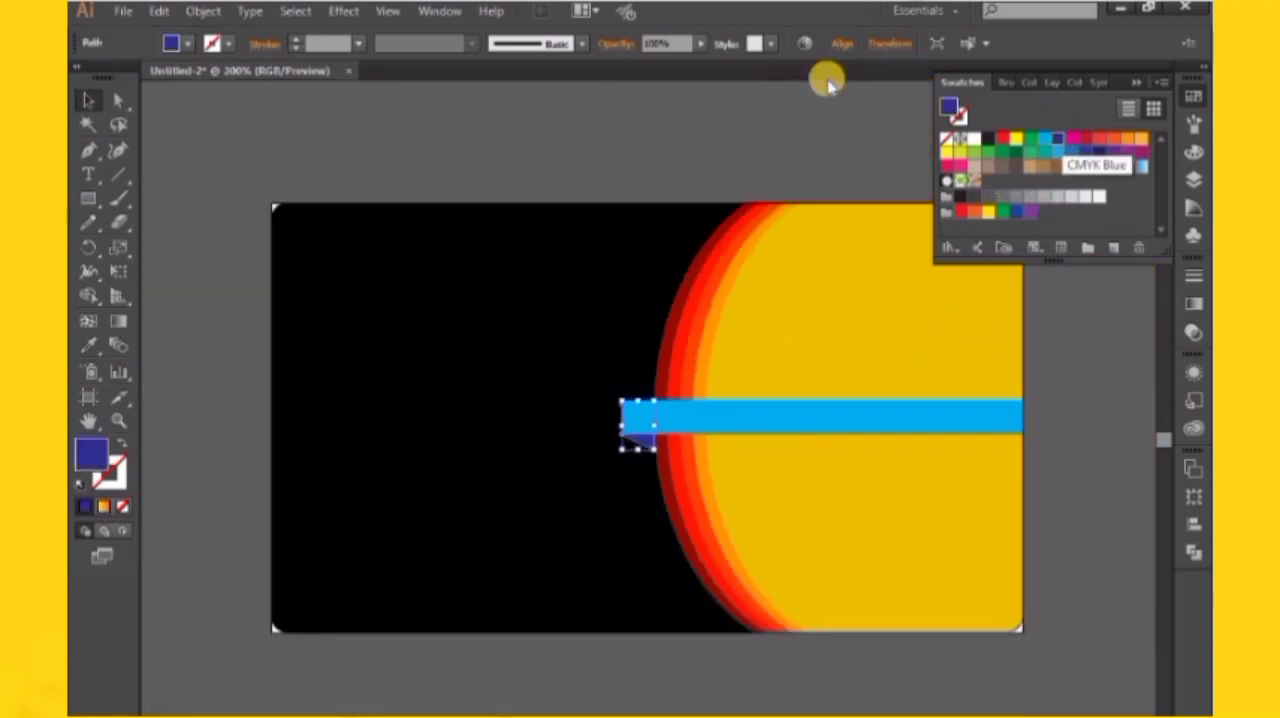
Group the light-blue strip with the dark blue fold shape and stretch the group slightly taller
left_click(700, 223)
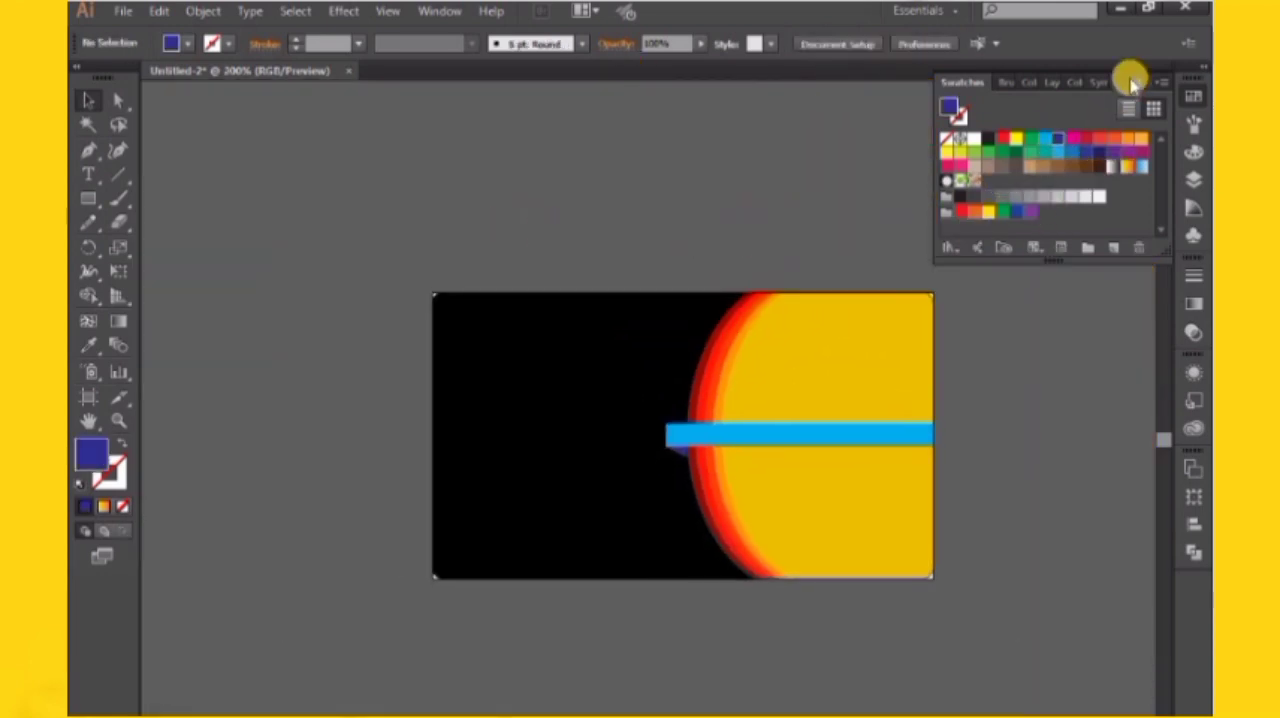
left_click(830, 185)
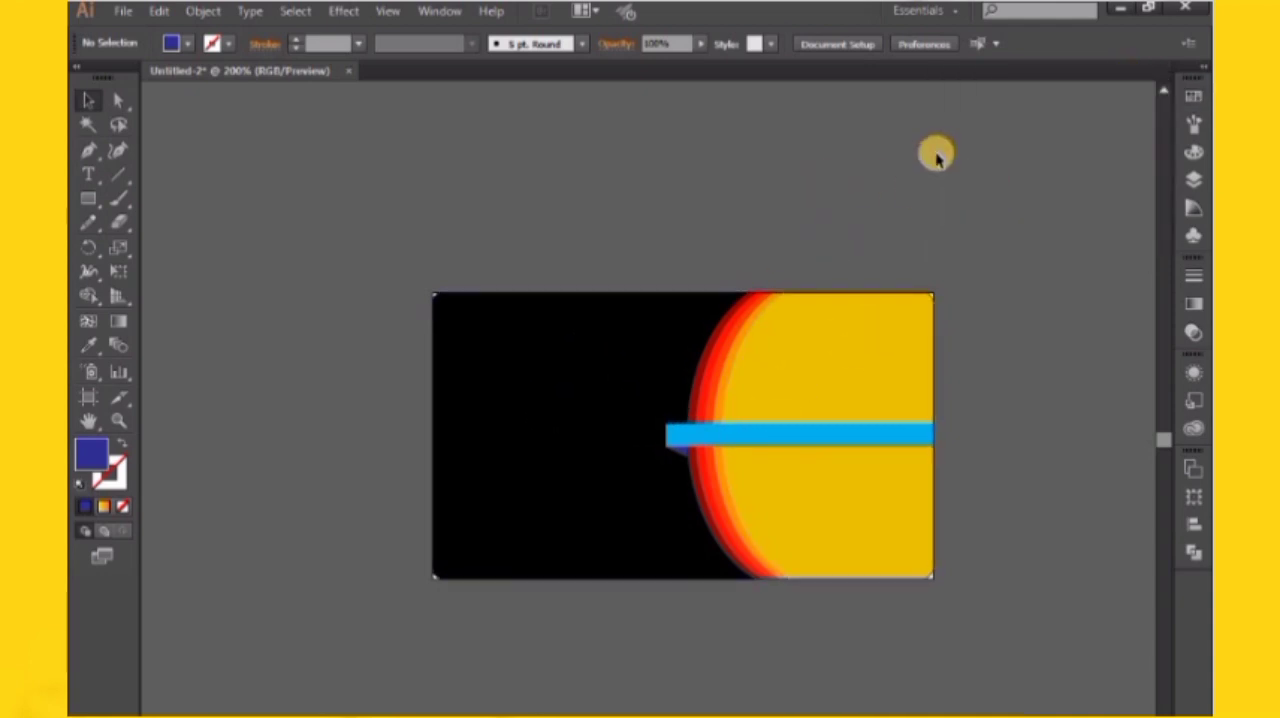
key("ctrl+plus")
key("ctrl+plus")
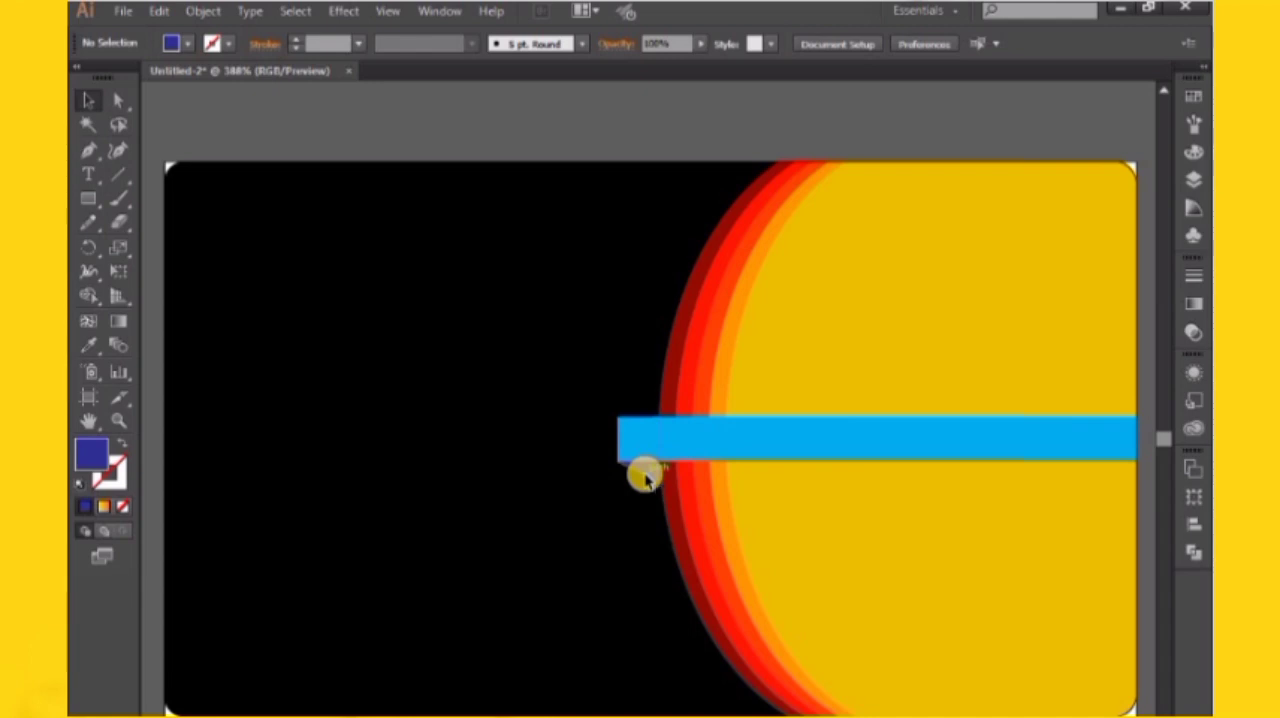
left_click(645, 476)
left_click(828, 447, "shift")
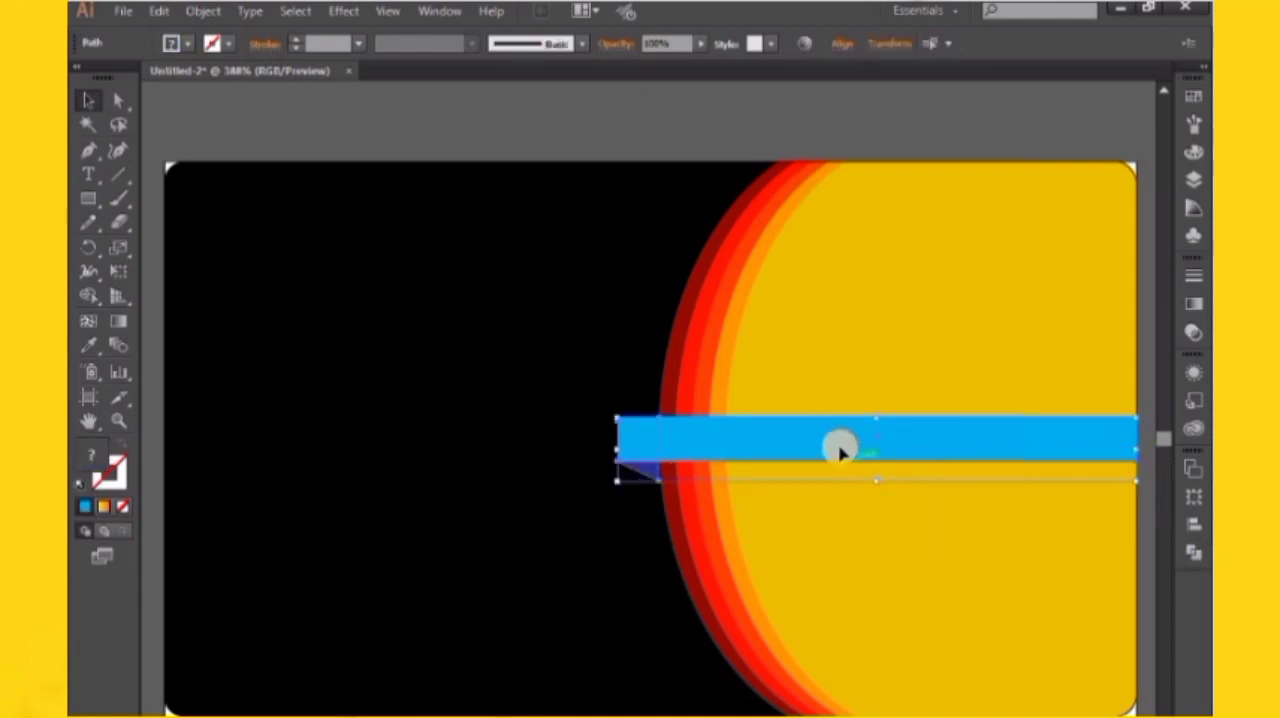
right_click(840, 450)
left_click(934, 538)
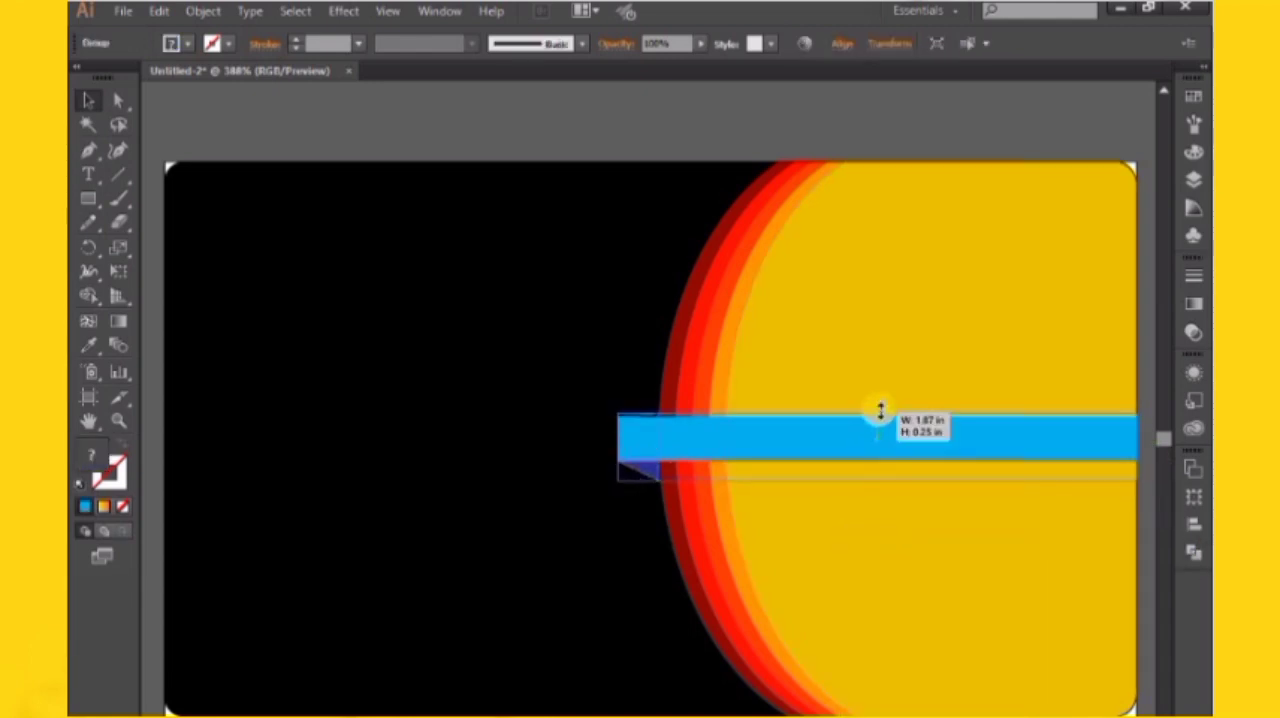
left_click_drag(881, 411, 880, 407)
left_click(854, 100)
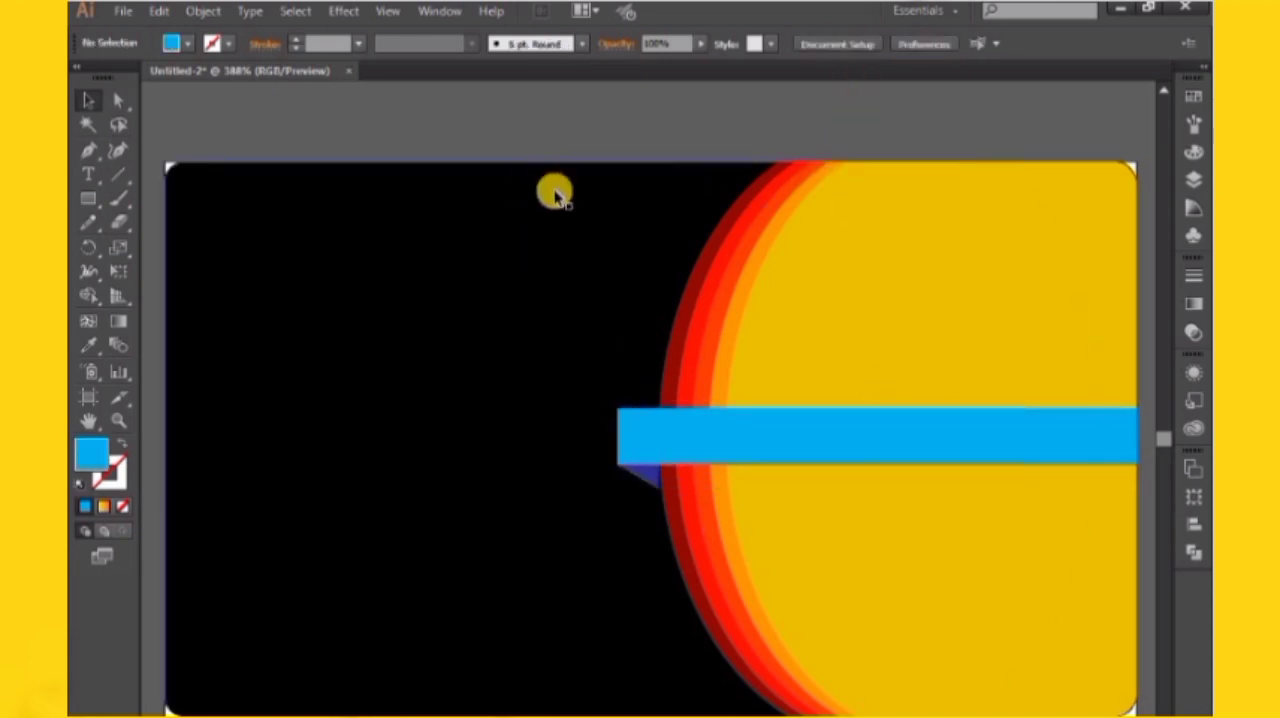
Move the fold shape's lowest corner point outward so it meets the dark red band's edge
key("ctrl+equal")
key("ctrl+equal")
key("ctrl+equal")
key("ctrl+equal")
key("ctrl+equal")
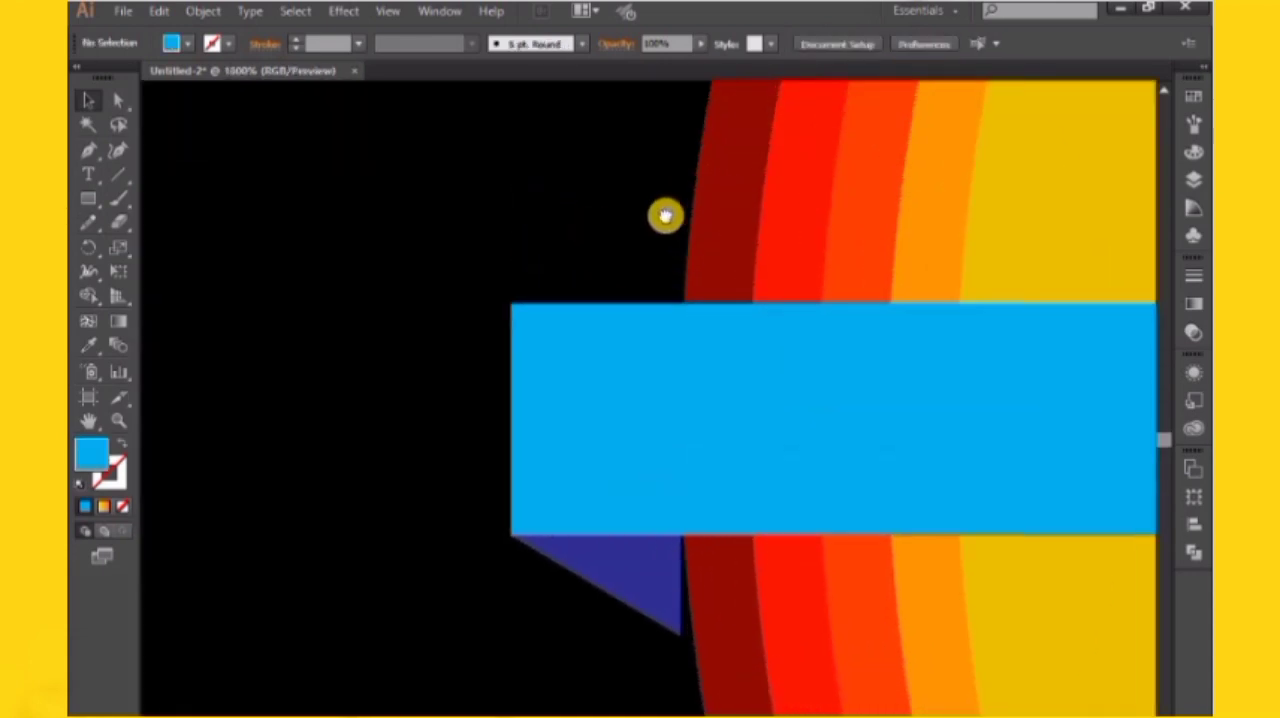
left_click_drag(666, 215, 655, 106)
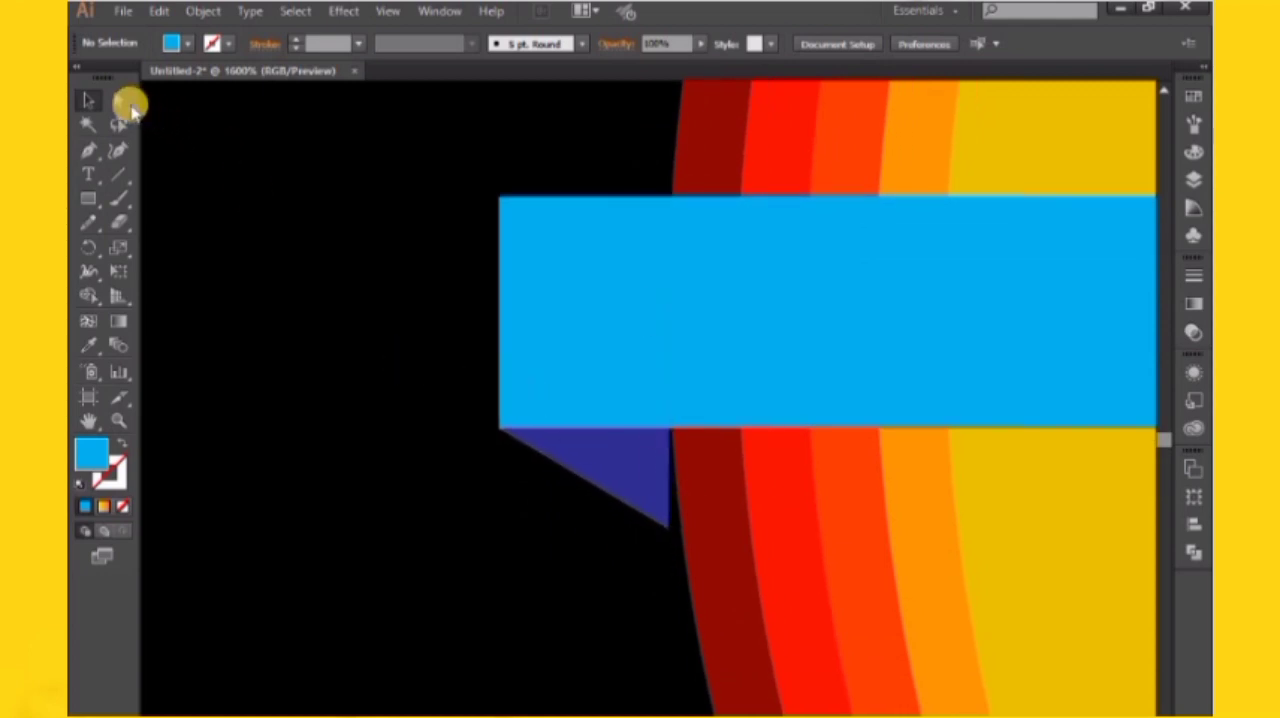
left_click(118, 100)
left_click(668, 524)
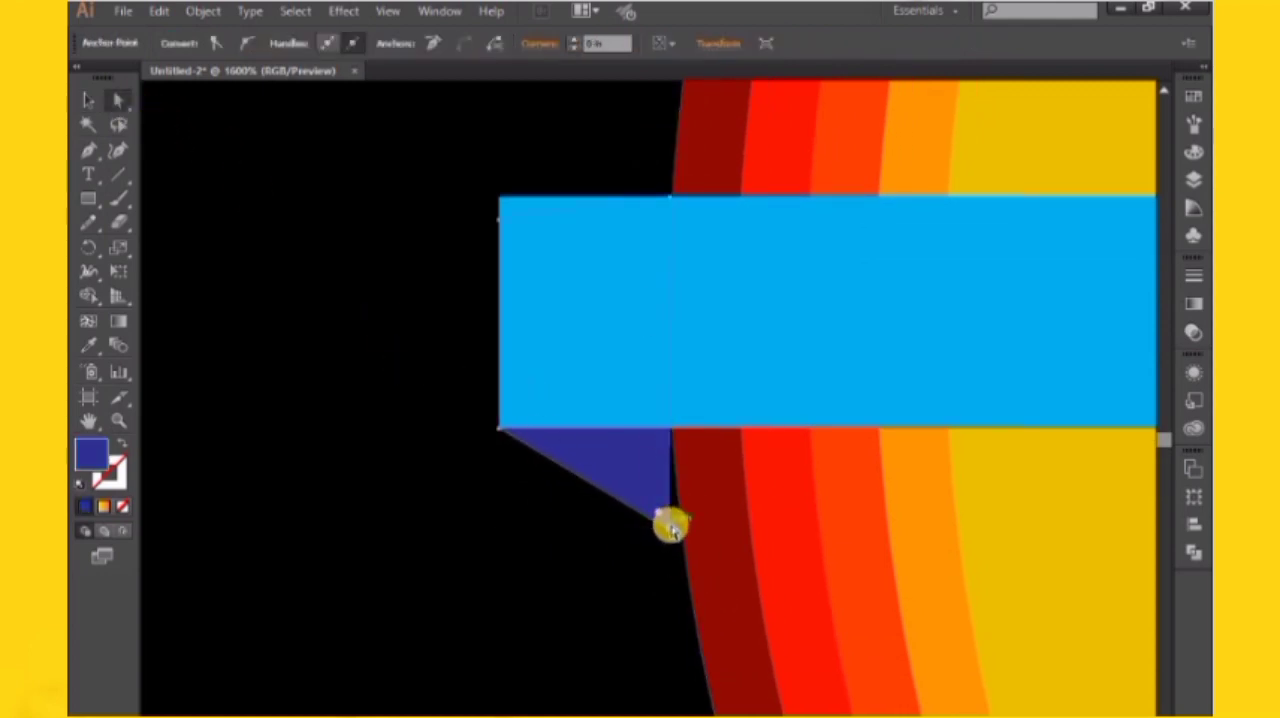
left_click_drag(675, 530, 684, 527)
left_click(89, 102)
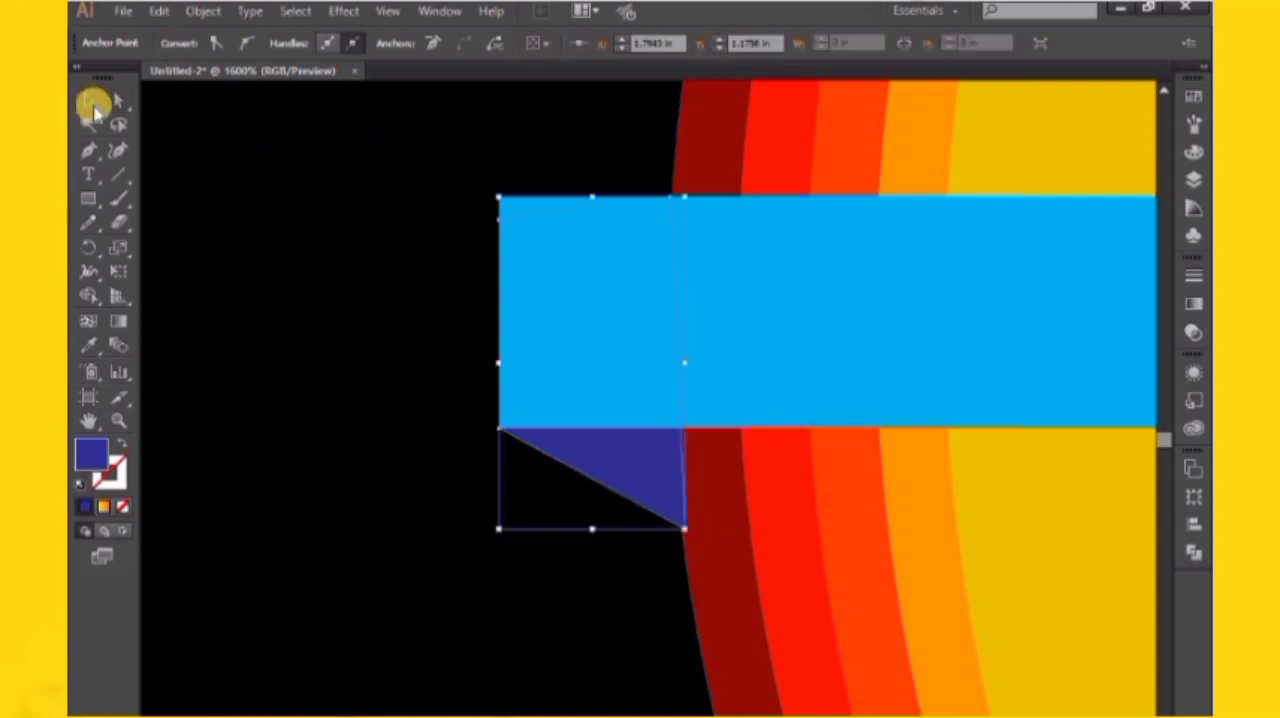
key("ctrl+minus")
key("ctrl+minus")
key("ctrl+minus")
key("ctrl+minus")
key("ctrl+minus")
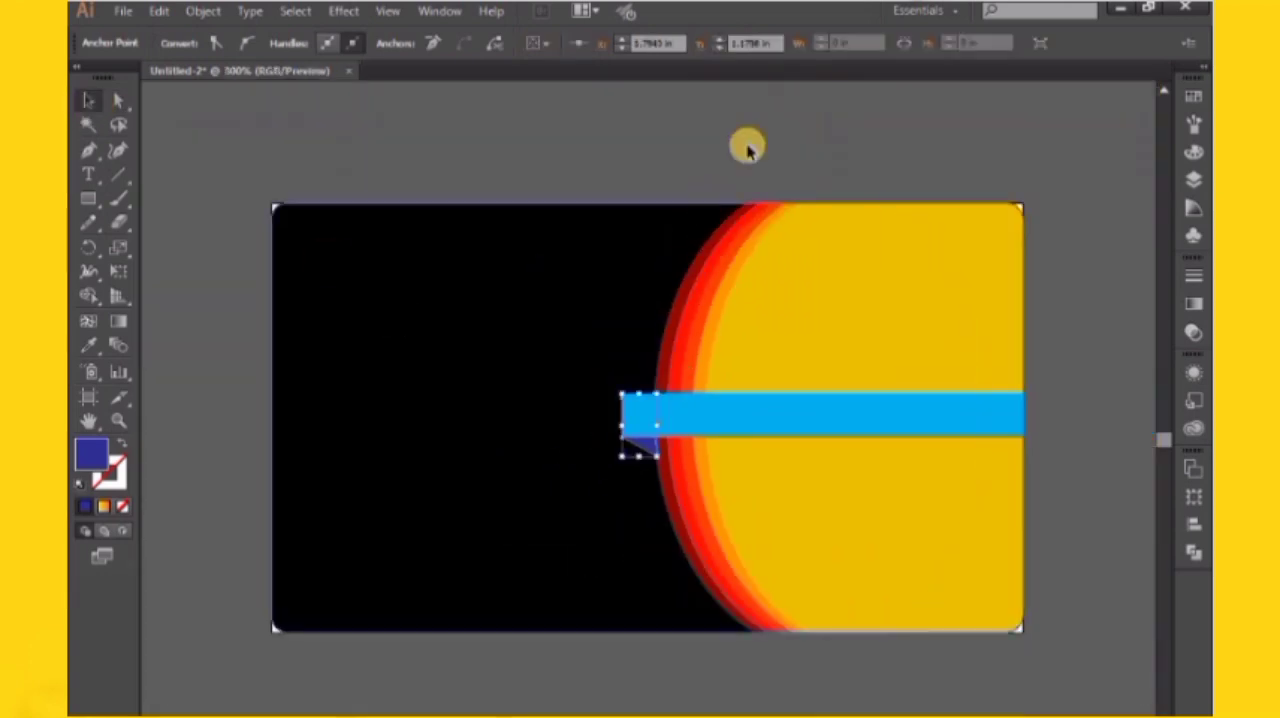
left_click(748, 148)
Recolor the orange-red band inside the curved band group to orange, RGB 255, 109, 0
scroll(696, 300, "left", 1)
scroll(337, 330, "down", 1)
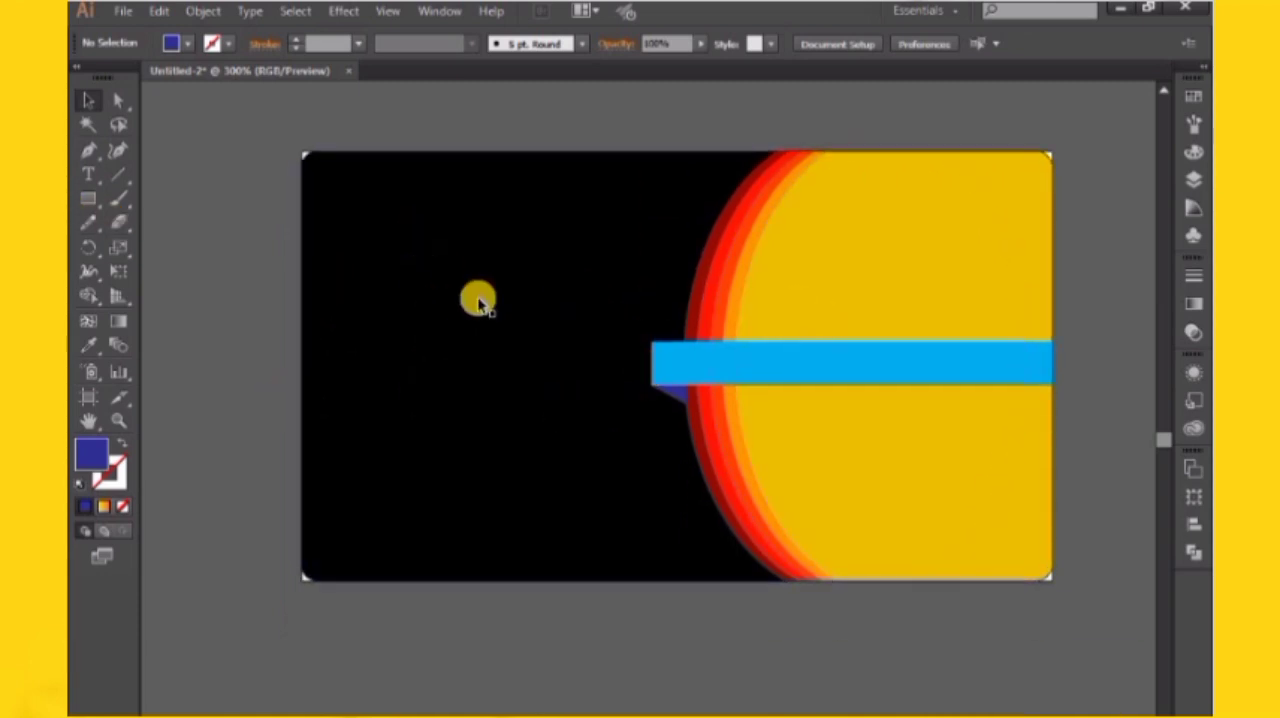
double_click(727, 285)
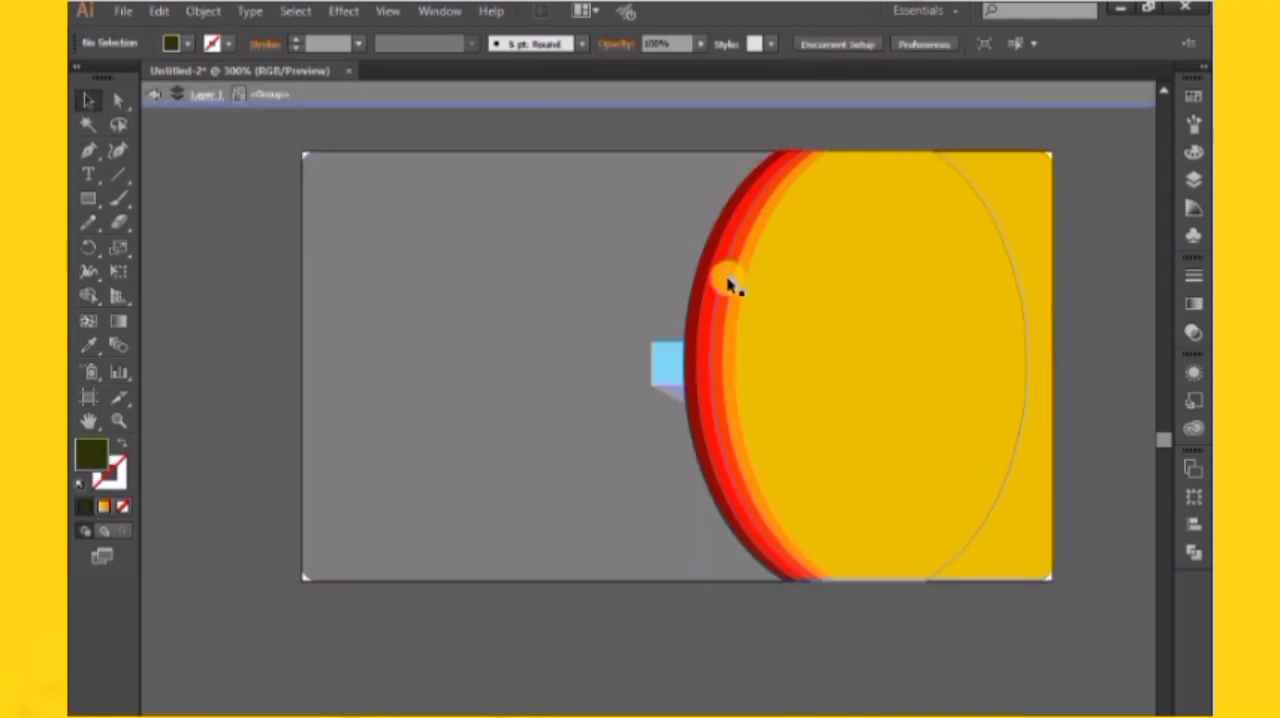
left_click(731, 285)
left_click(1200, 104)
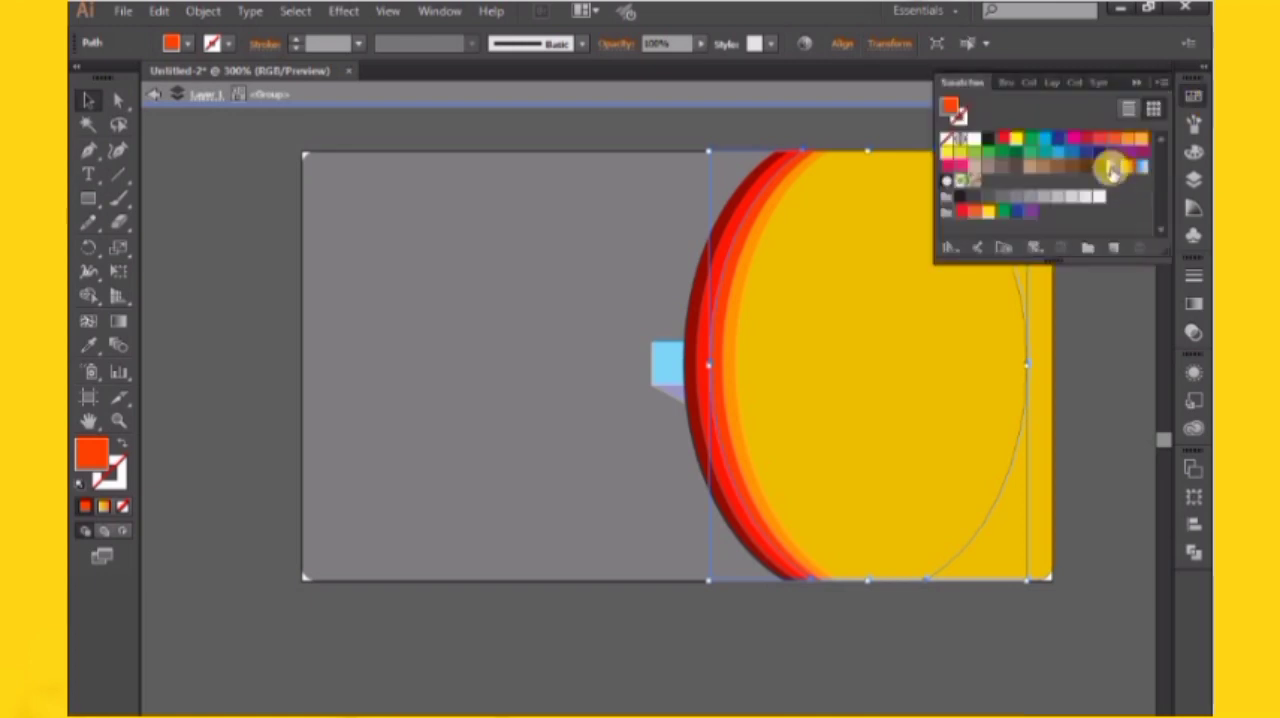
left_click(1193, 151)
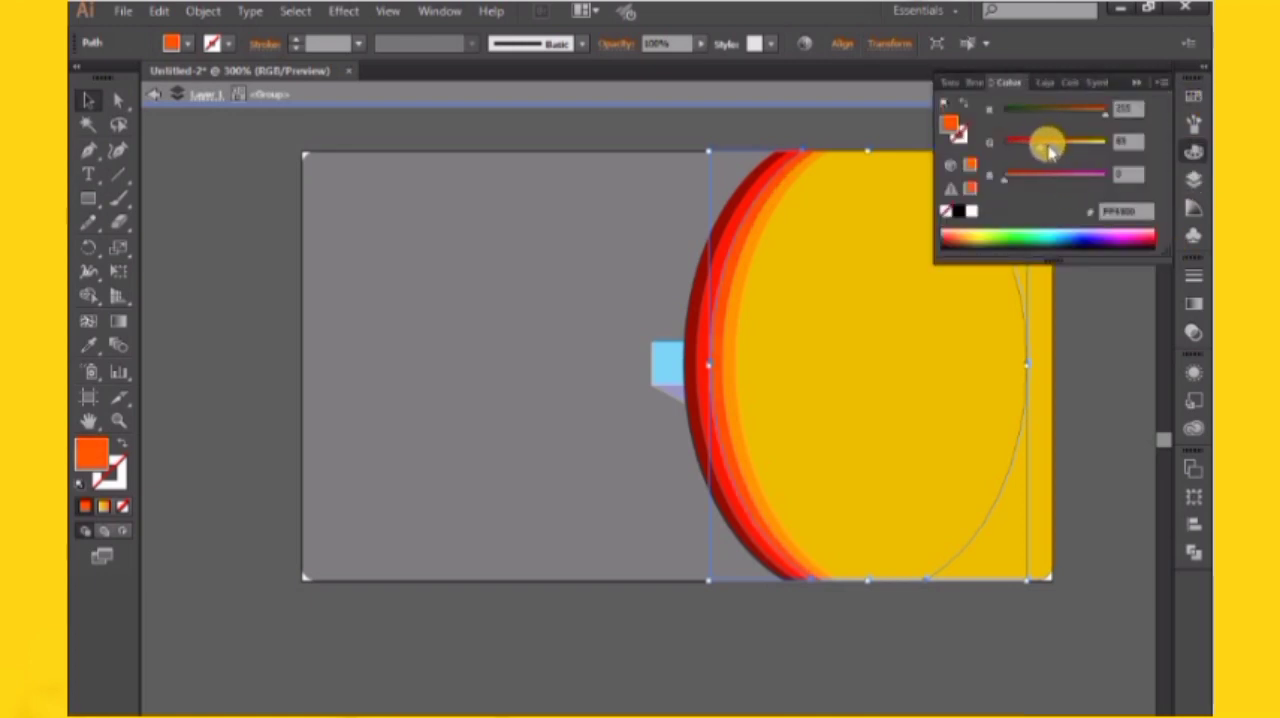
left_click_drag(1048, 148, 1046, 143)
double_click(1092, 388)
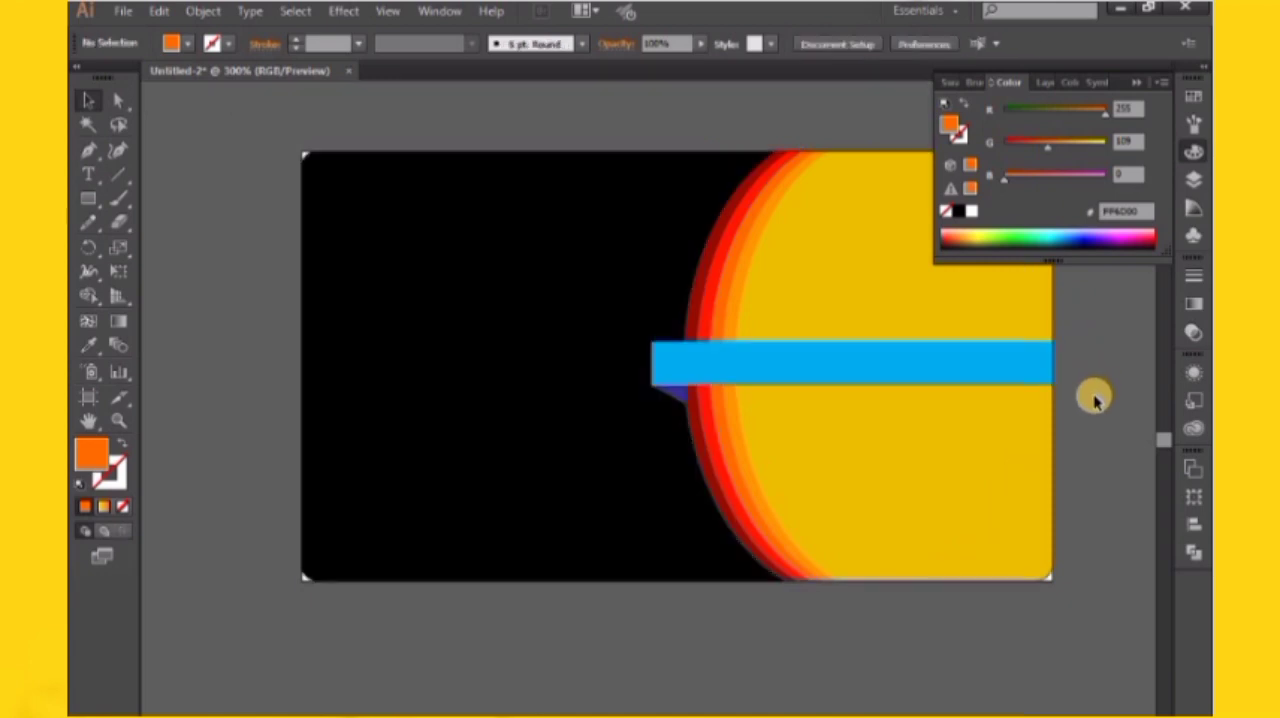
left_click(1145, 85)
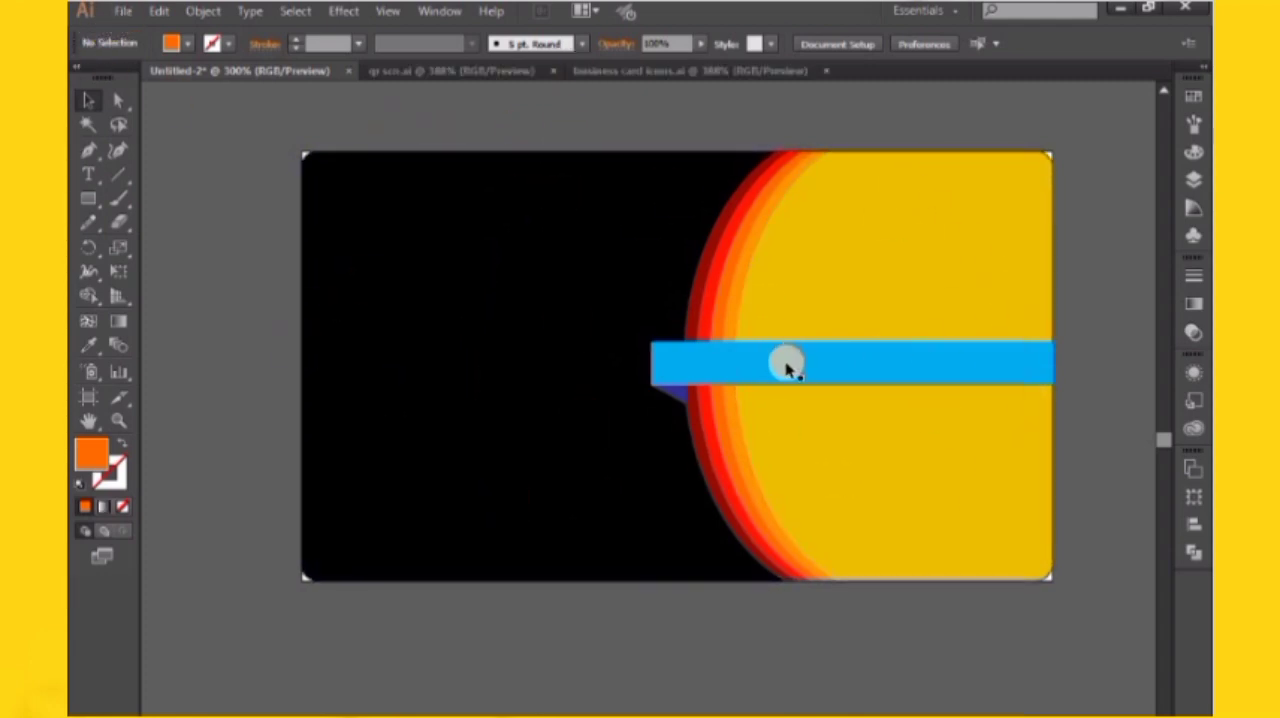
Look over the open QR code and business card icons documents, and return to the card document
left_click(494, 72)
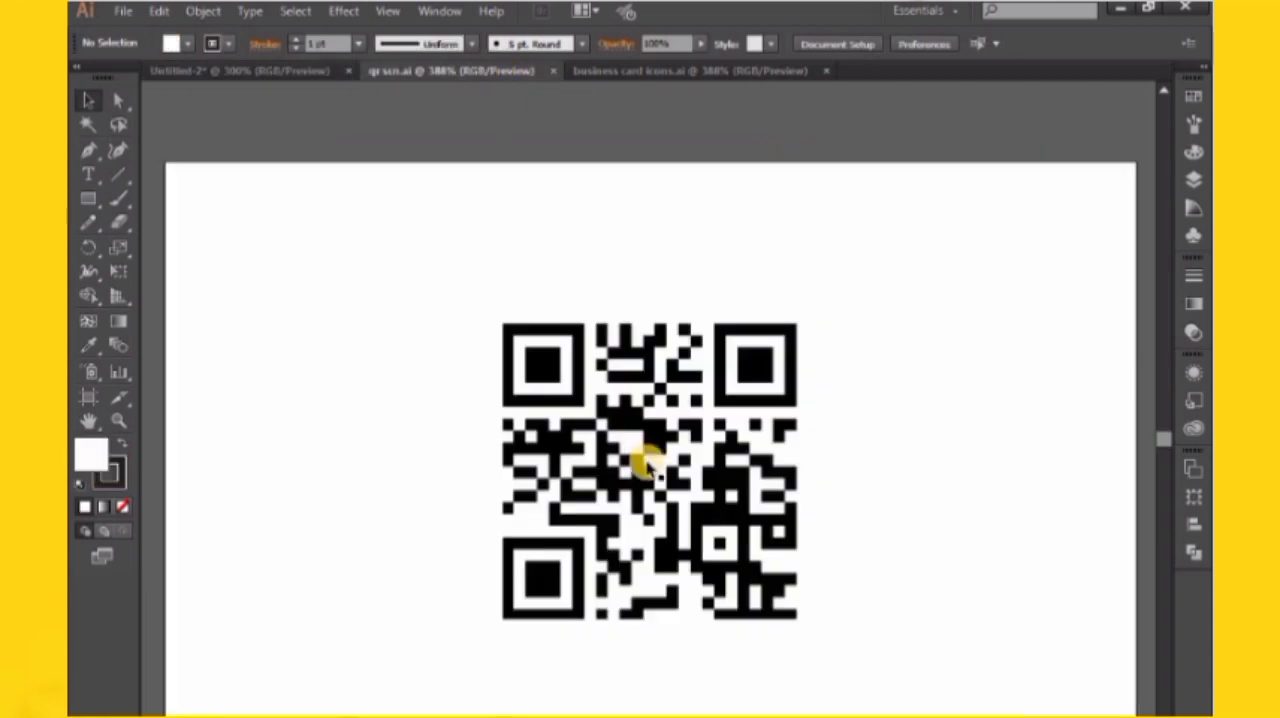
left_click(709, 69)
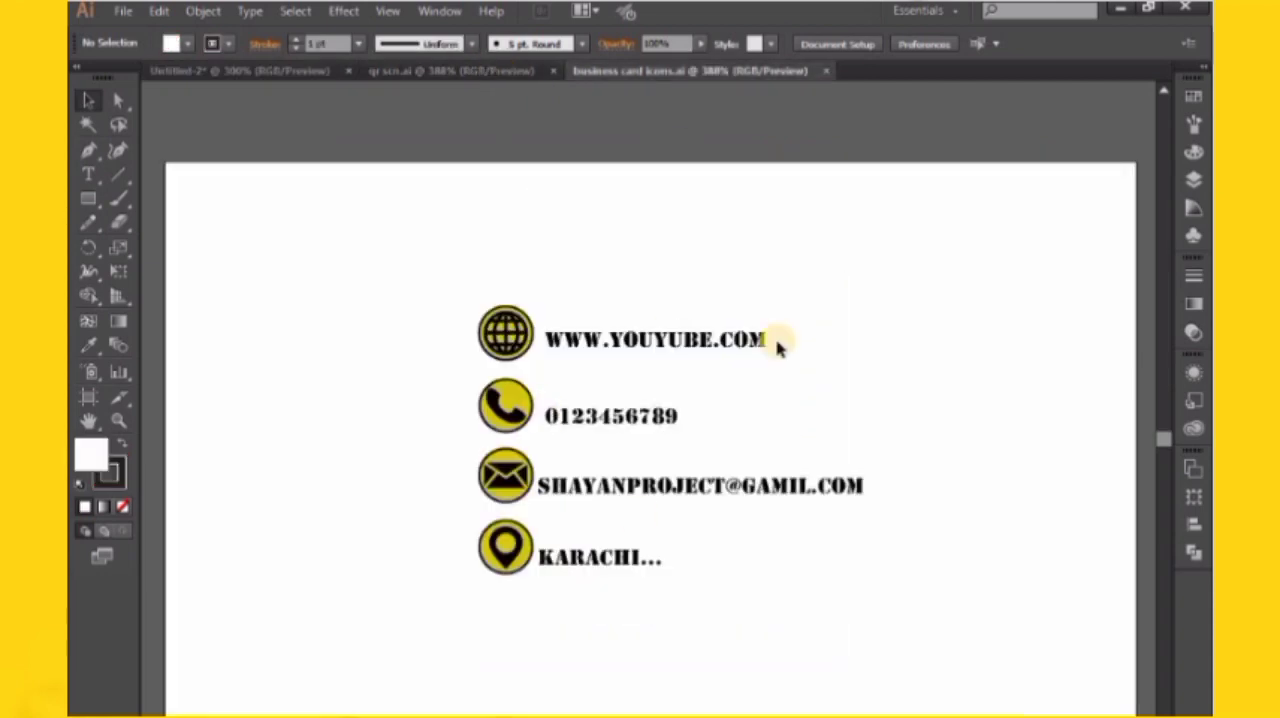
left_click(504, 76)
left_click(294, 72)
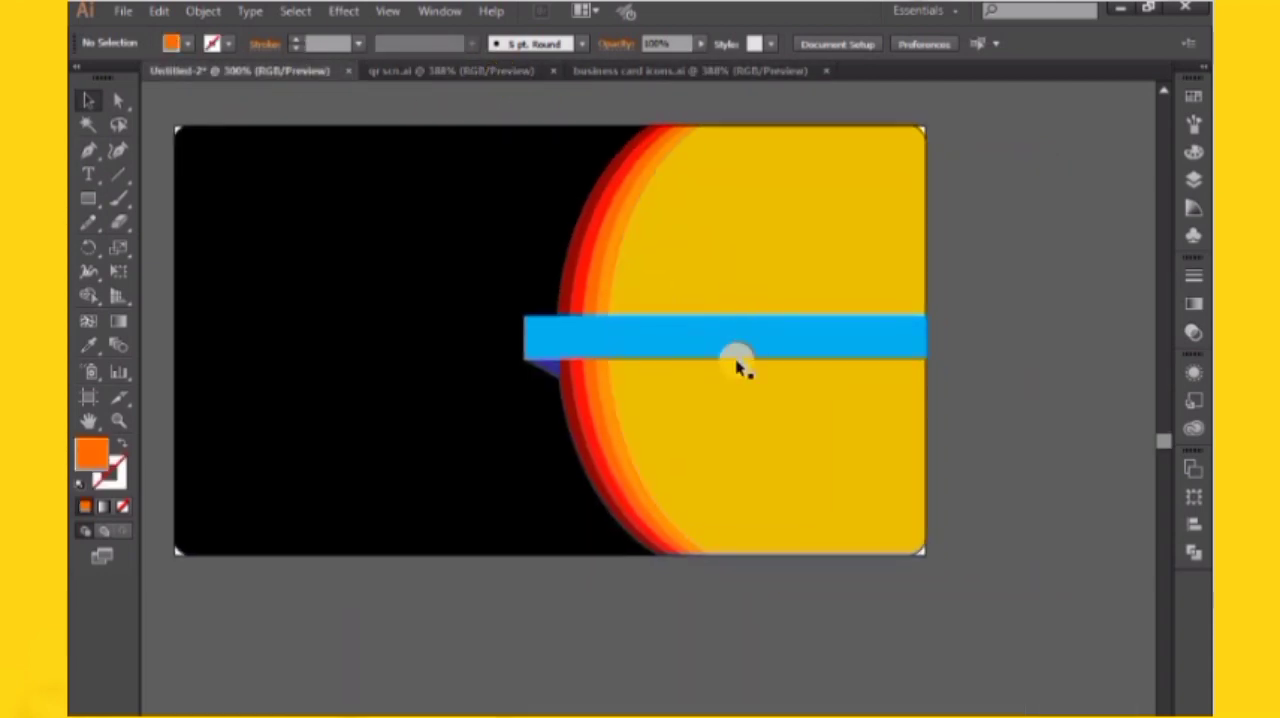
Add the text "company name" on the light-blue strip with the Type tool
left_click(88, 174)
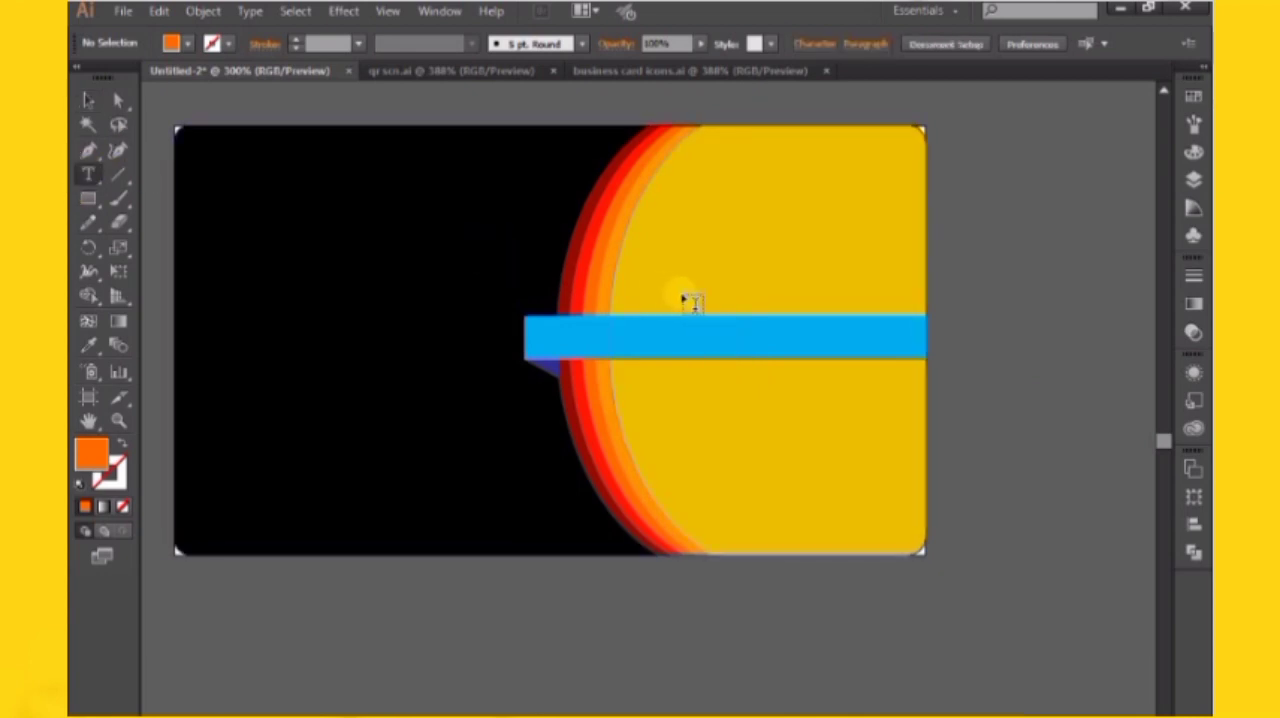
key("ctrl+equal")
key("ctrl+equal")
left_click_drag(678, 240, 719, 316)
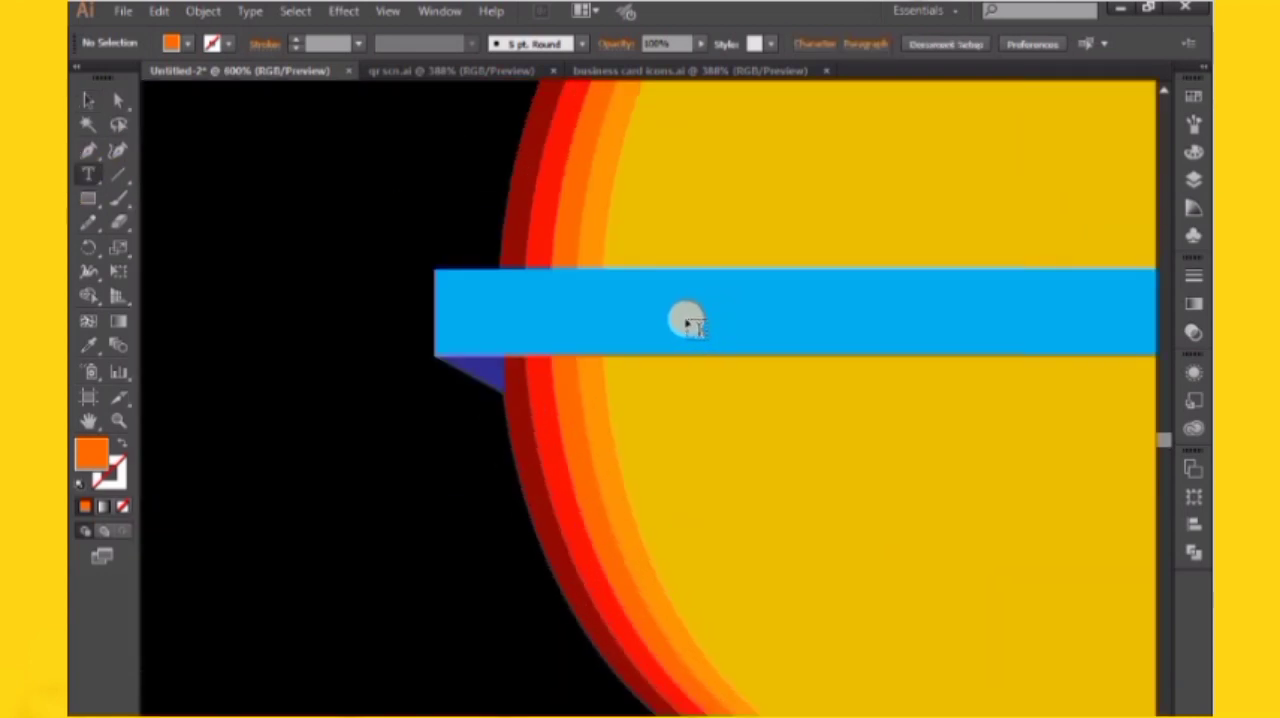
left_click(755, 322)
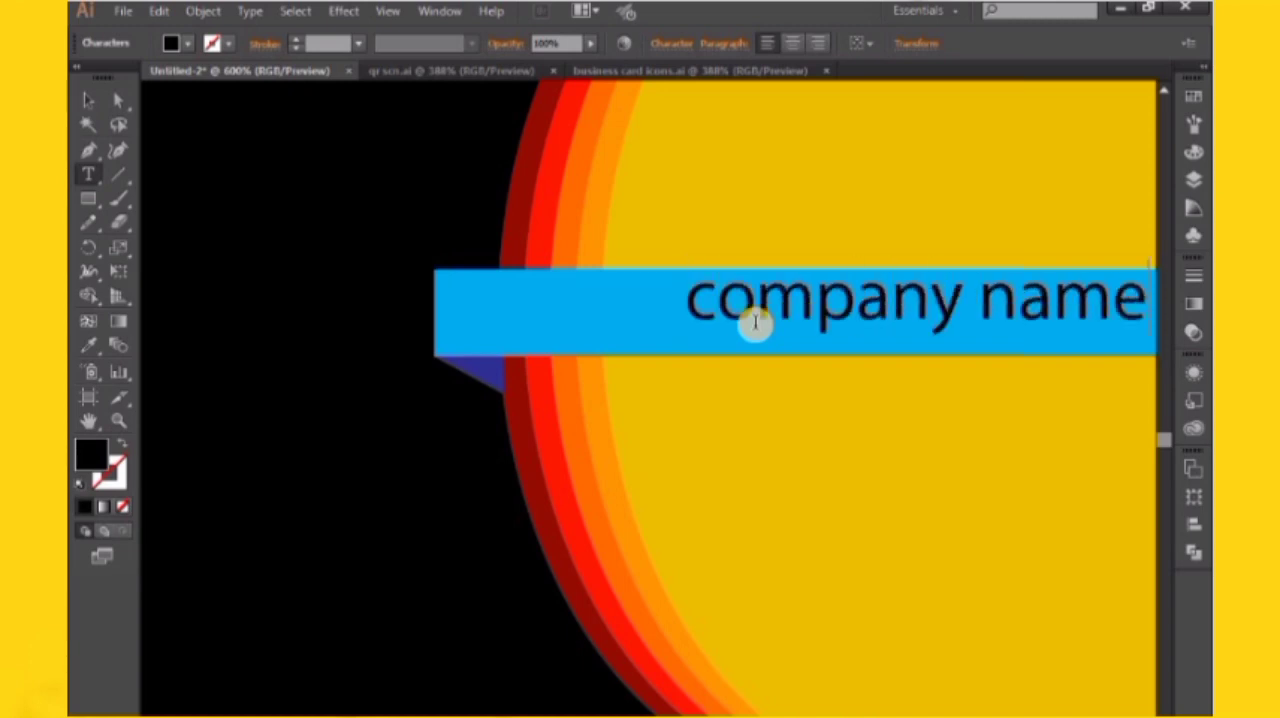
type("company name")
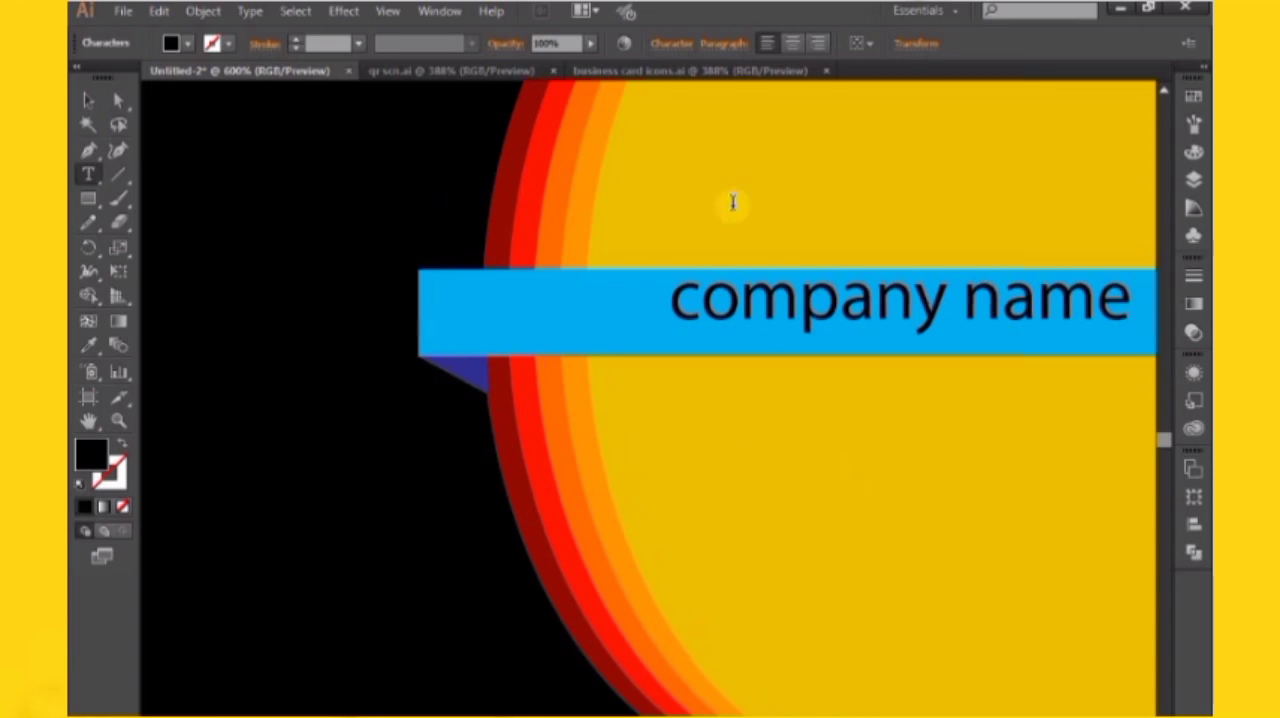
Set the company name text in Berlin Sans FB Demi Bold and position it inside the light-blue strip
left_click(85, 102)
left_click_drag(788, 350, 582, 342)
right_click(582, 342)
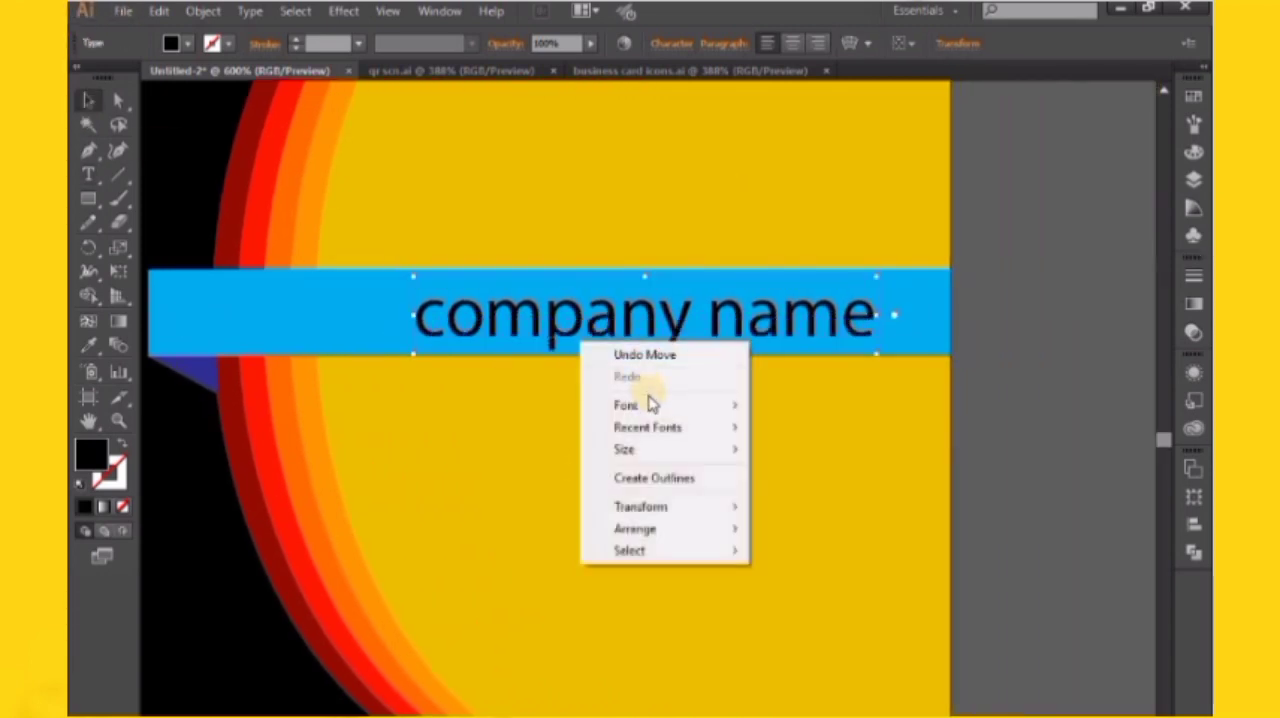
mouse_move(676, 414)
left_click(1023, 189)
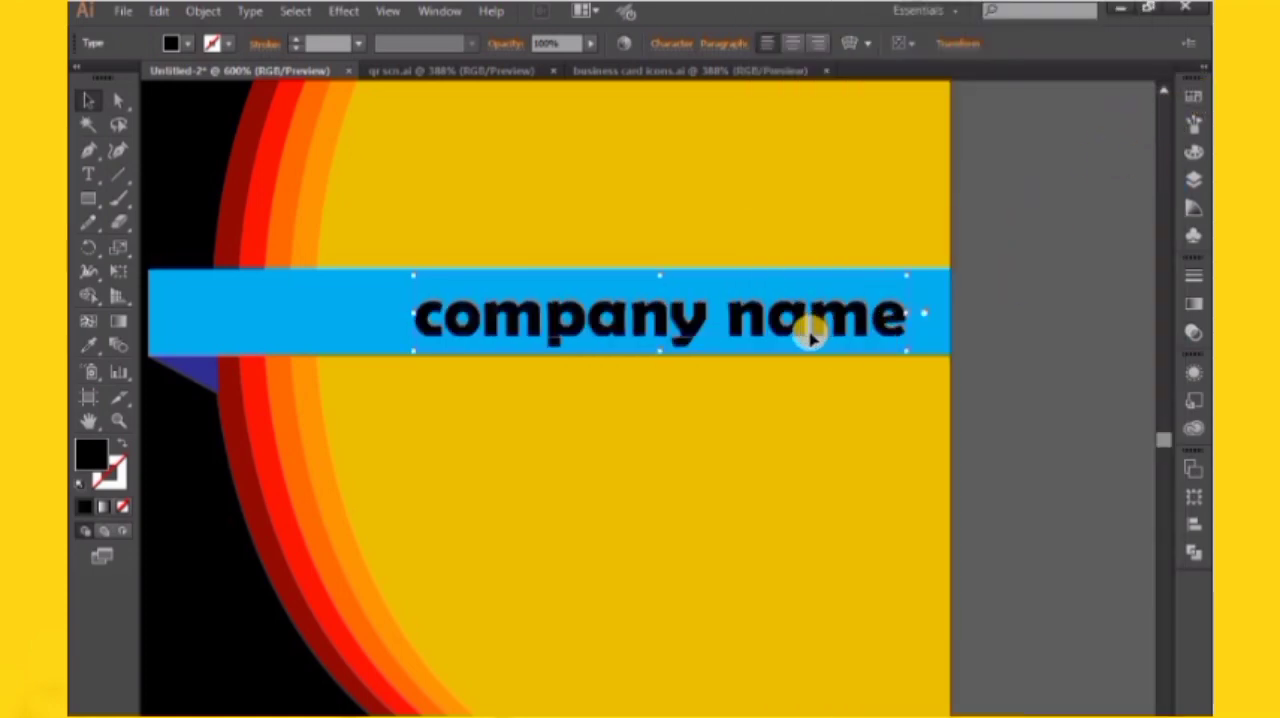
left_click_drag(812, 340, 776, 335)
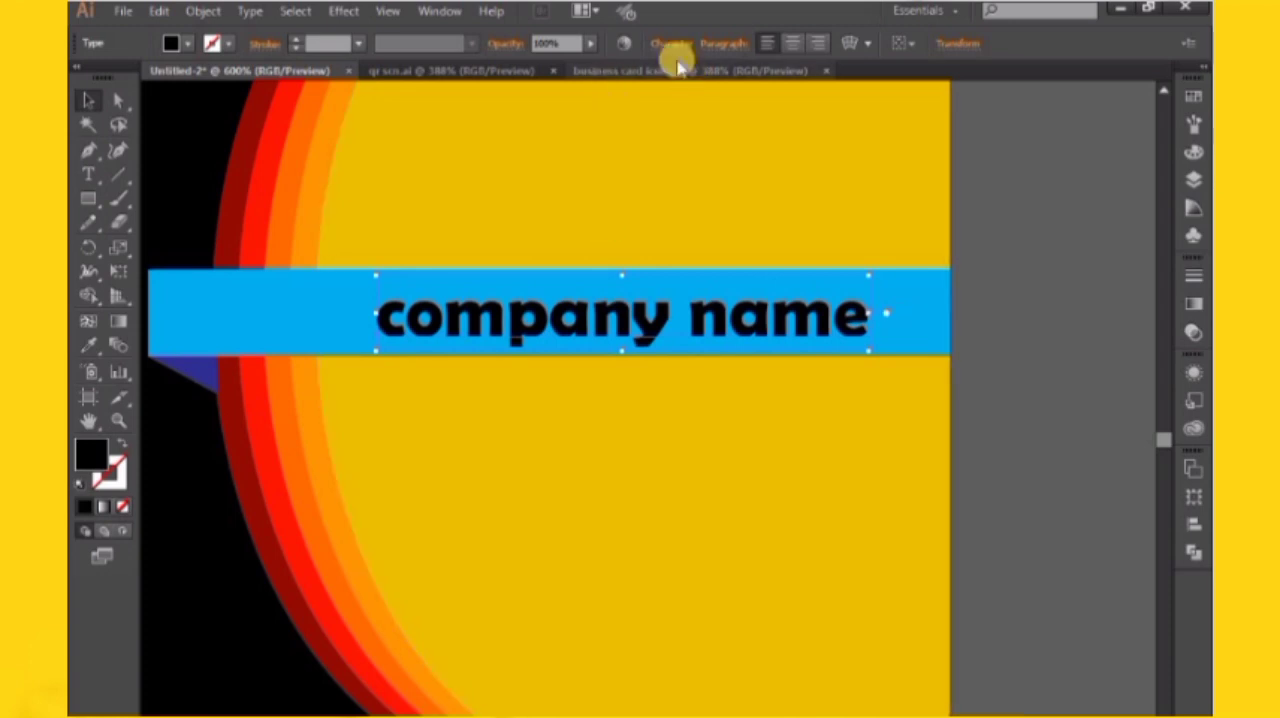
Apply All Caps to the company name and shift it left within the strip, clear of the card's right edge
left_click(676, 45)
left_click(508, 277)
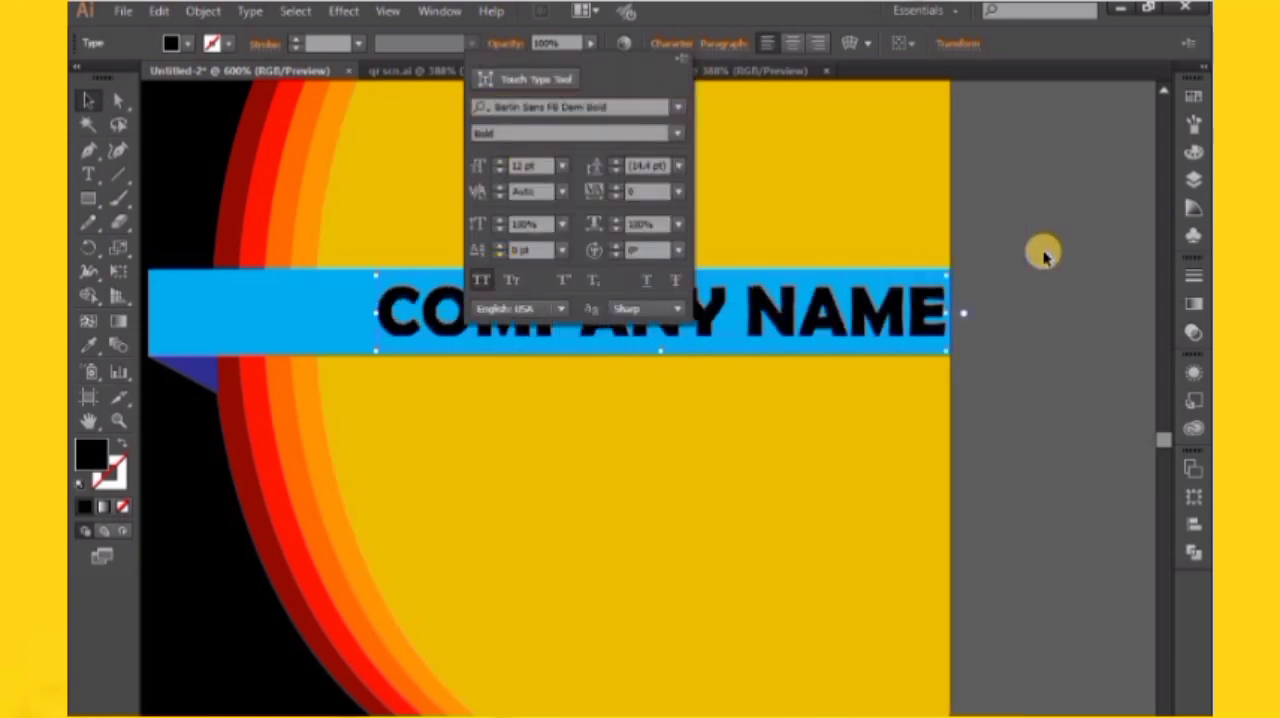
left_click(1043, 251)
left_click_drag(873, 321, 1047, 298)
left_click(1045, 236)
key("ctrl+minus")
key("ctrl+minus")
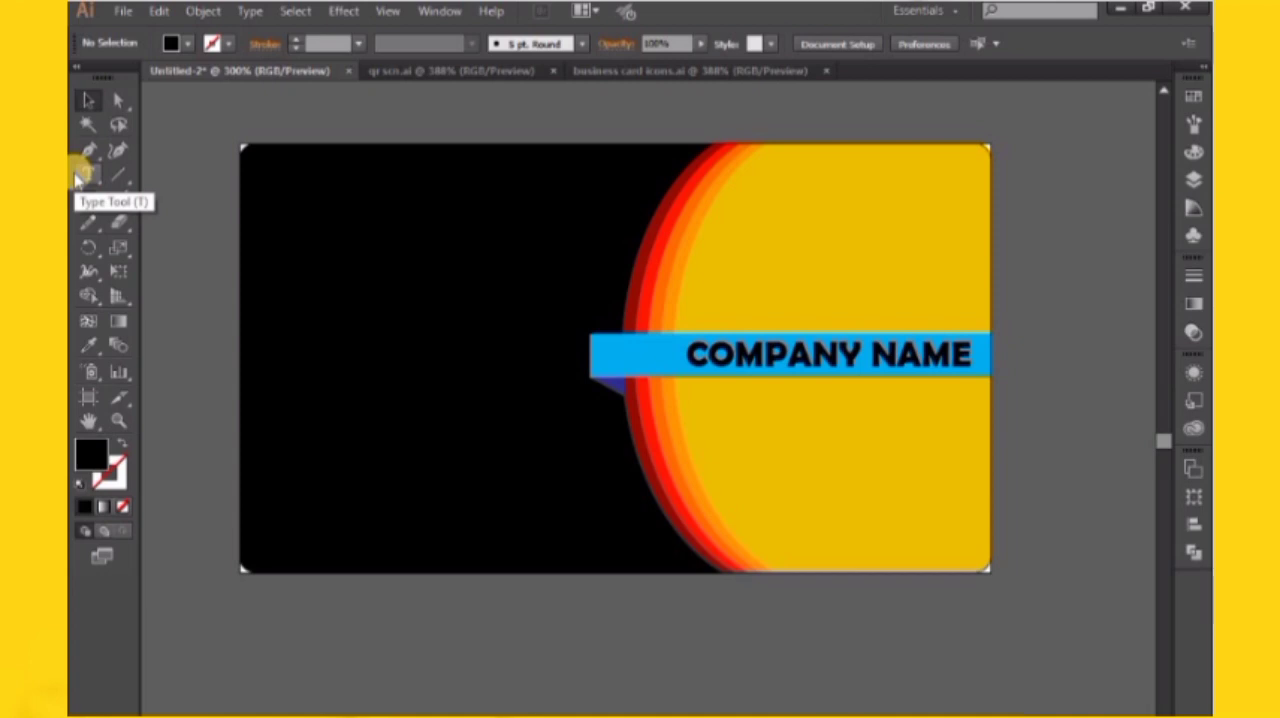
Add the text "your tagline" near the strip's lower edge under the company name and turn off its All Caps
left_click(78, 178)
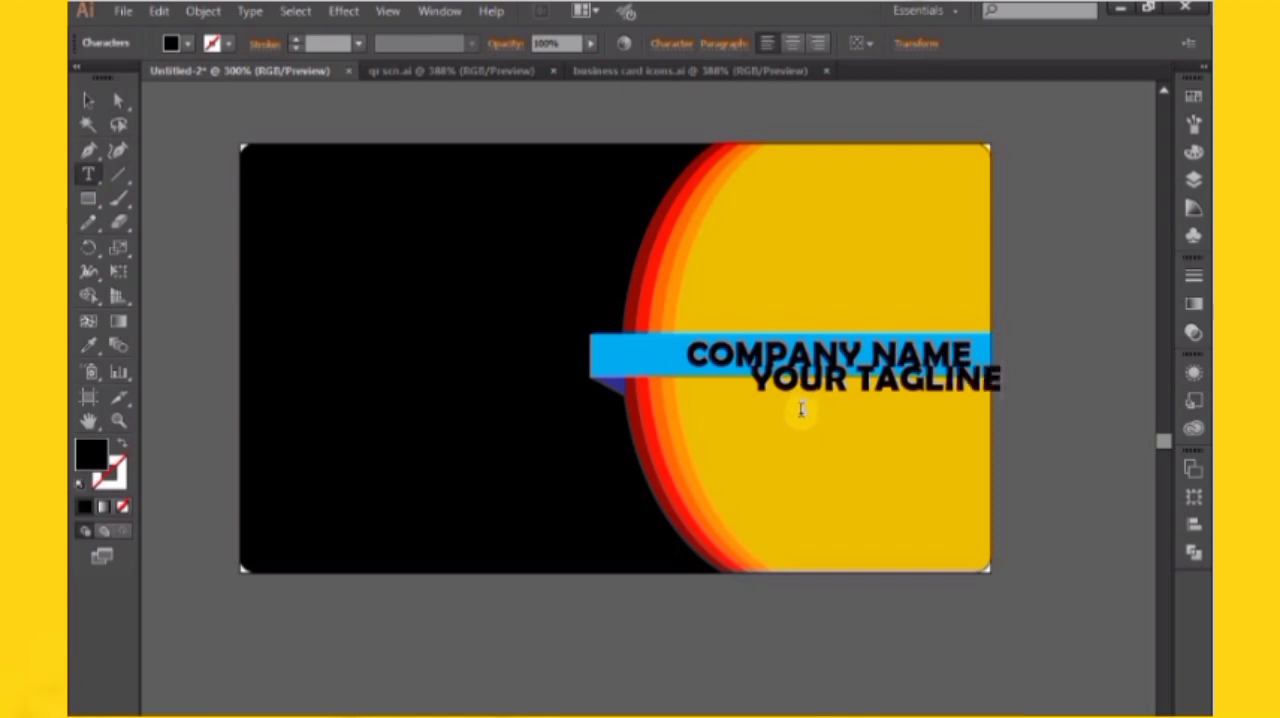
left_click(100, 97)
left_click(672, 43)
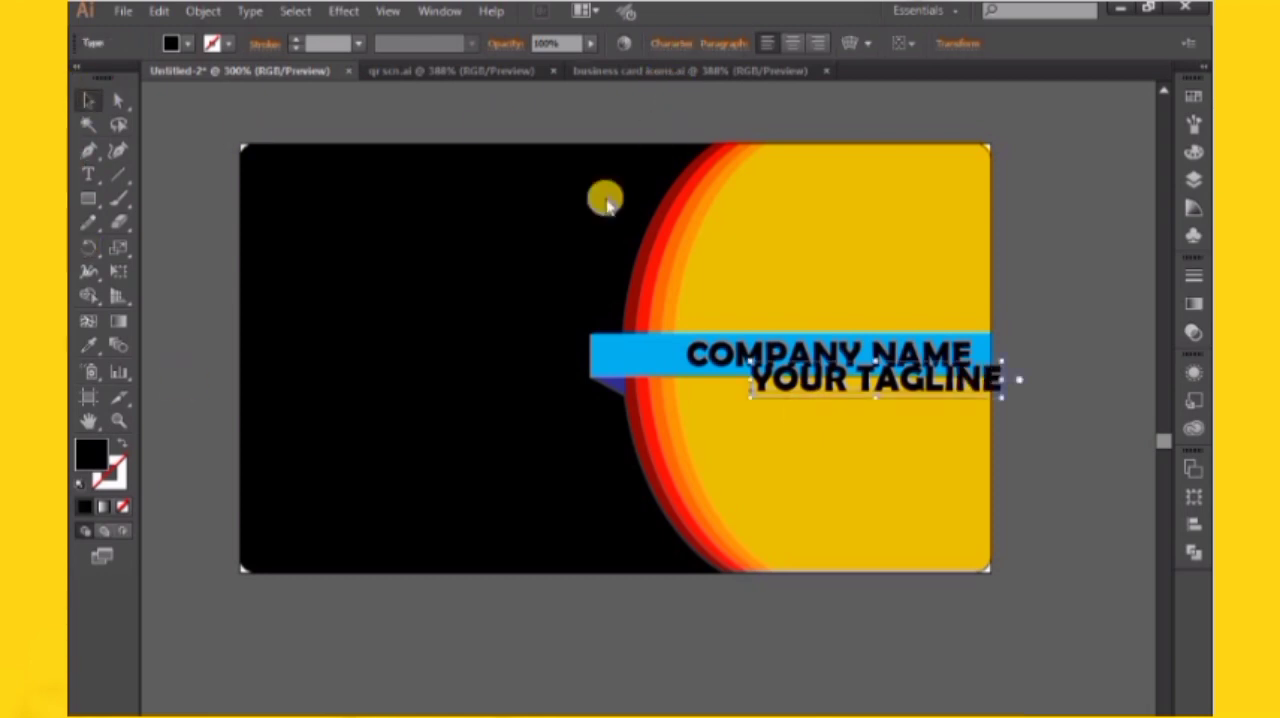
left_click(480, 279)
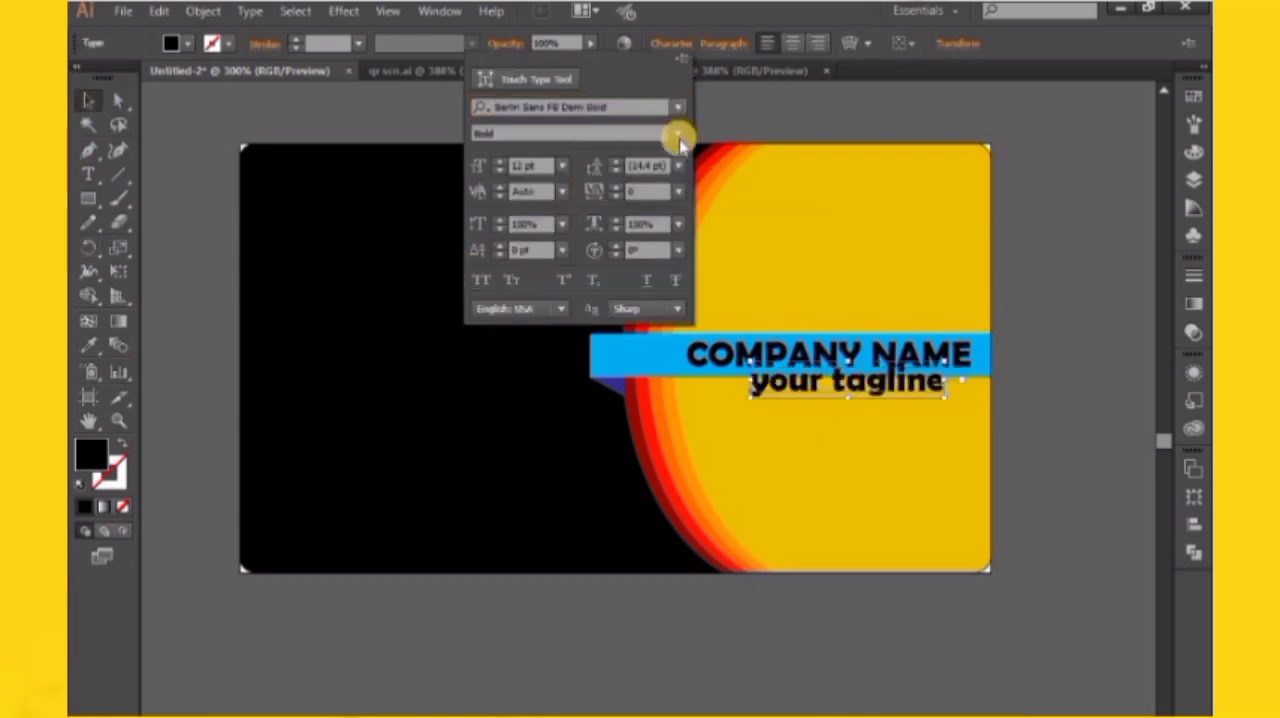
Set the tagline's font to Arial Rounded MT Bold, shrink it and place it just below the light-blue strip
left_click(680, 108)
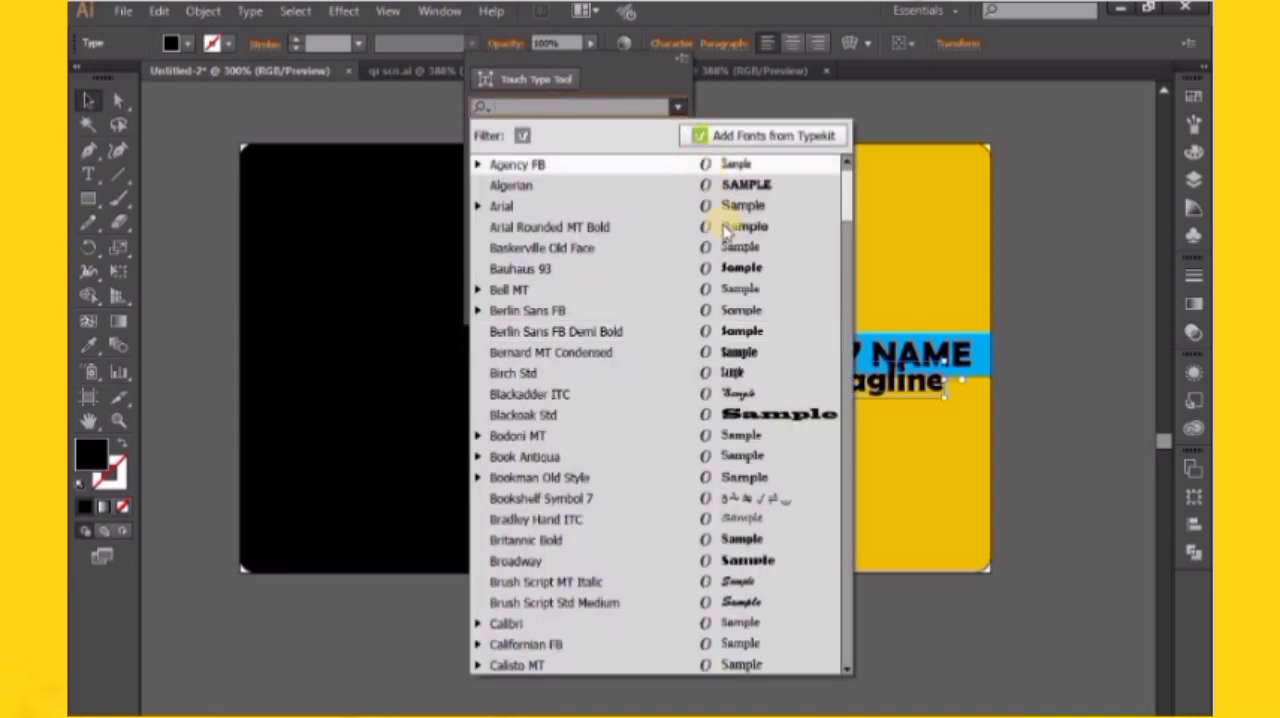
left_click(733, 220)
left_click(874, 398)
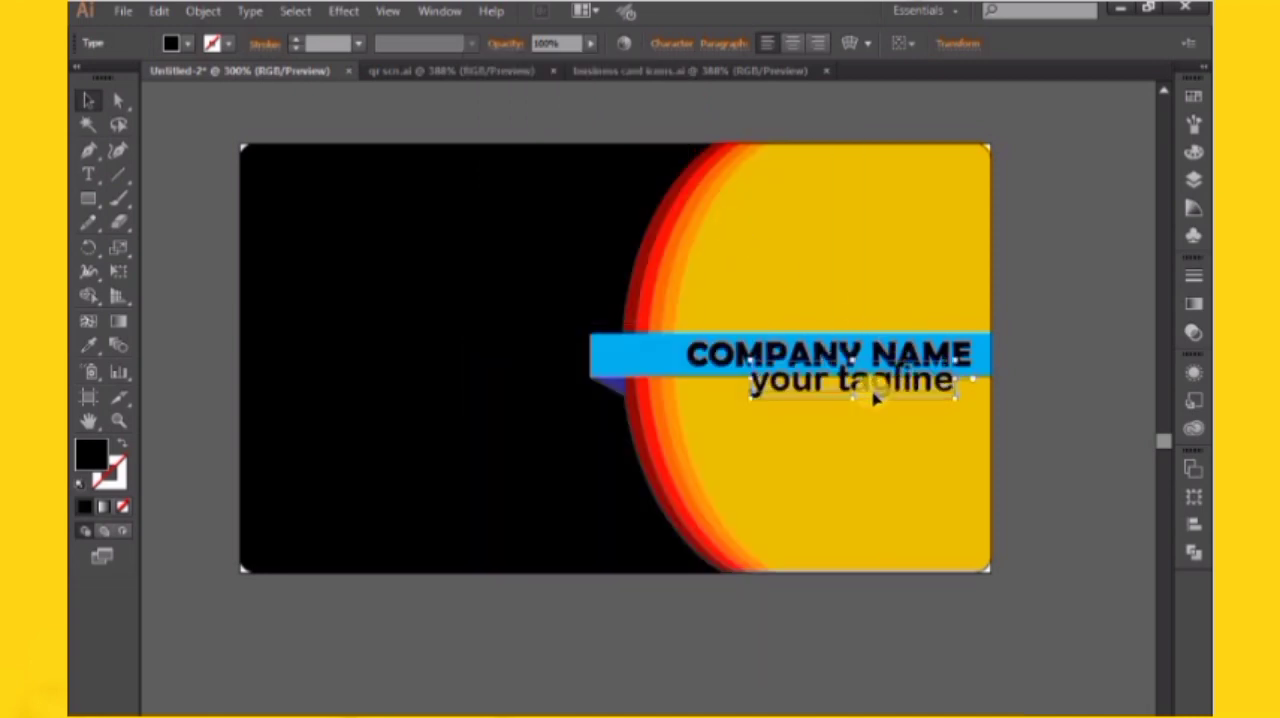
left_click_drag(886, 383, 912, 408)
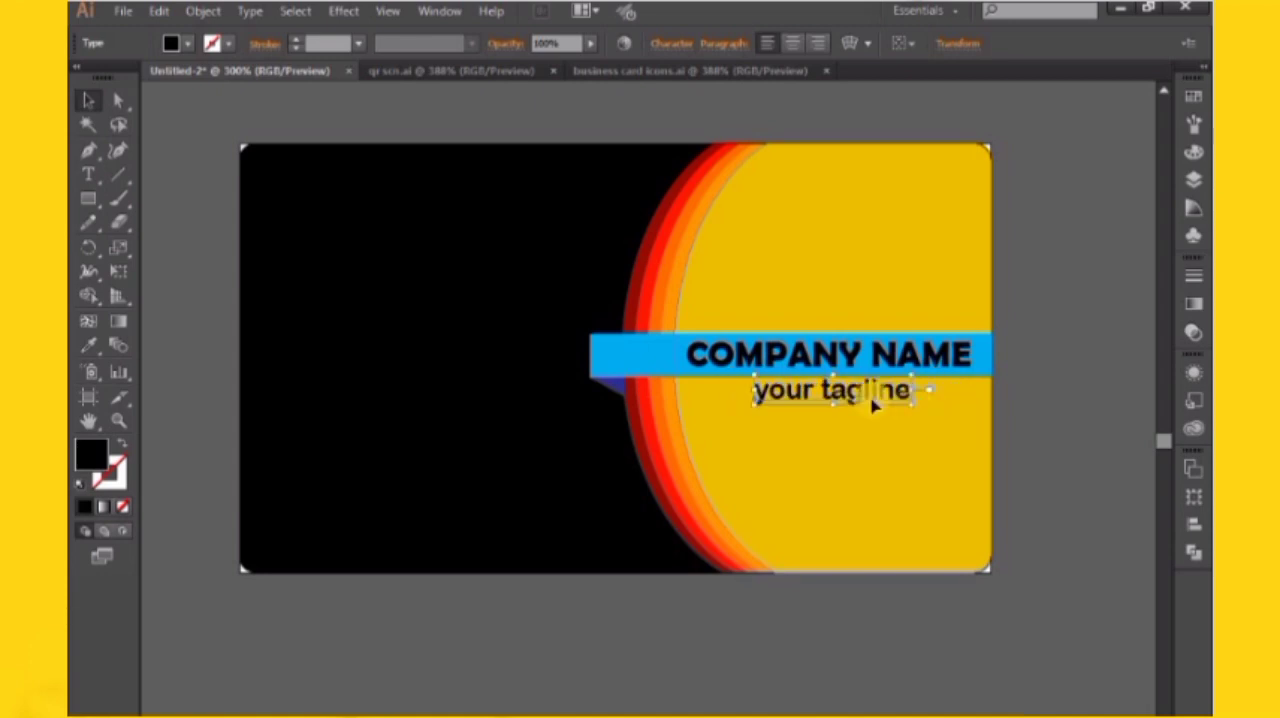
Change the tagline's font to Californian FB and shift it slightly right beneath the company name
left_click(1057, 373)
left_click_drag(1057, 373, 1056, 433)
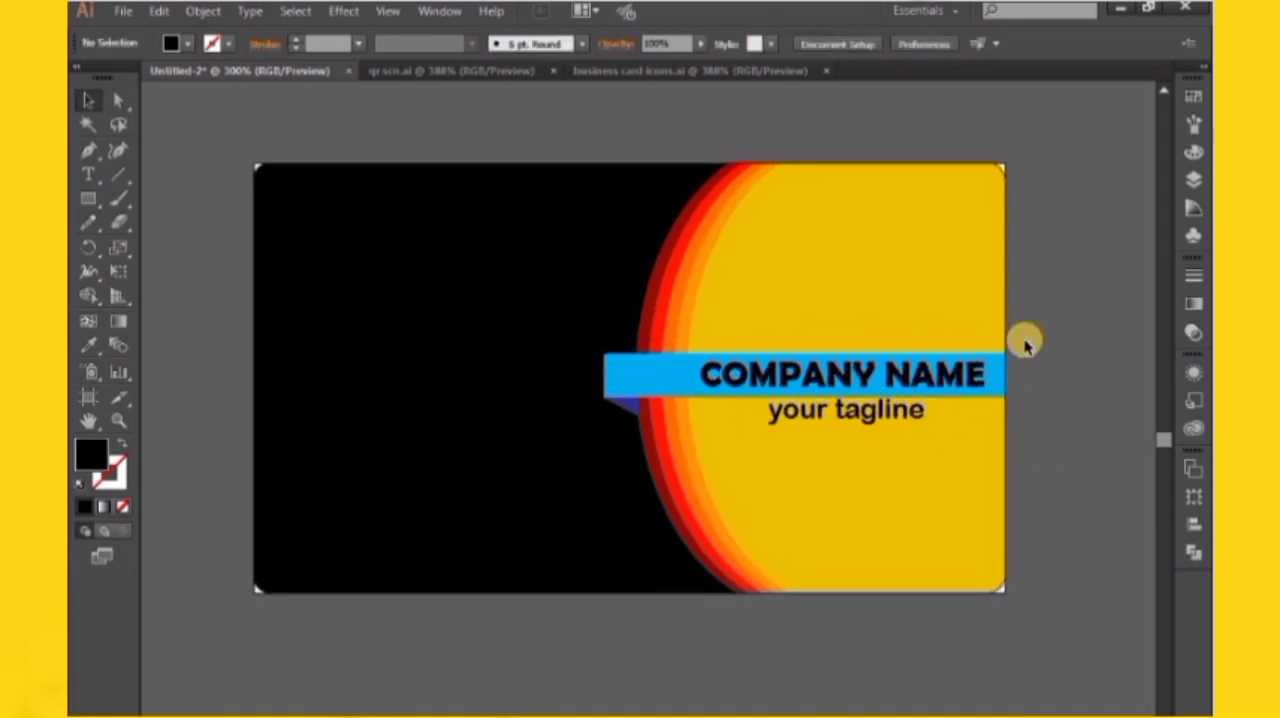
left_click(877, 421)
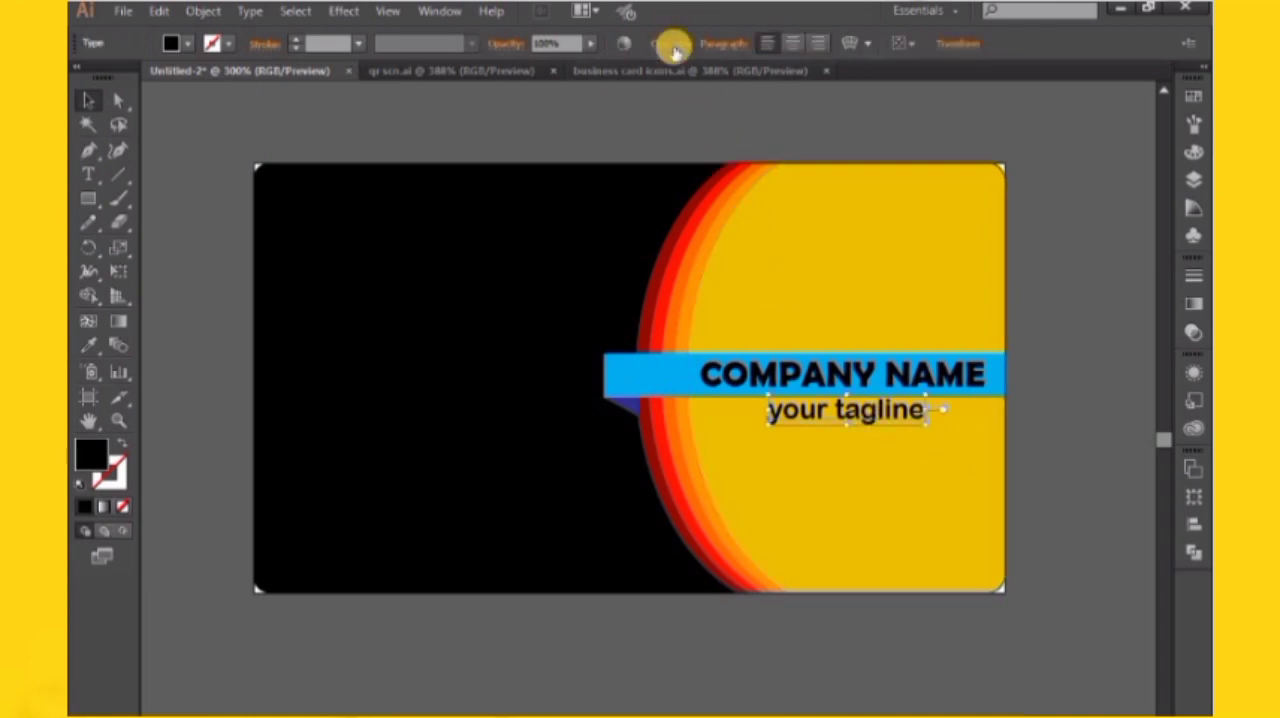
left_click(672, 43)
left_click(679, 106)
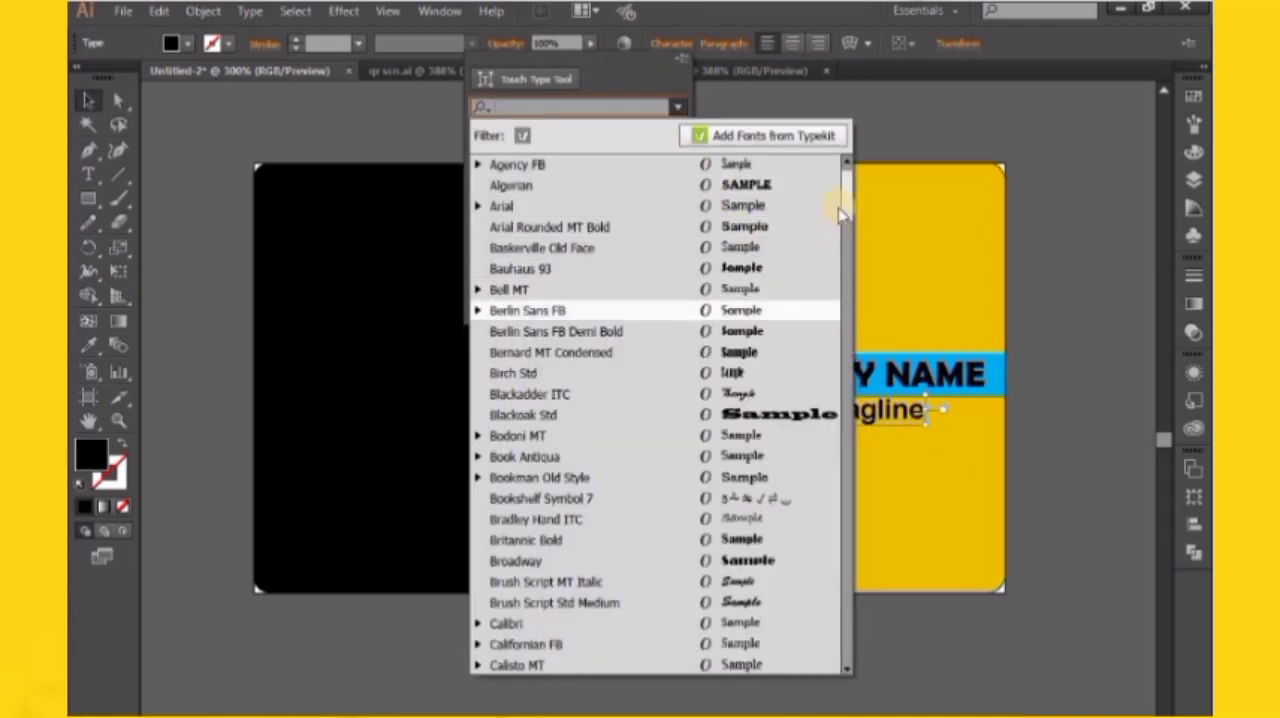
left_click_drag(840, 200, 856, 232)
left_click(777, 297)
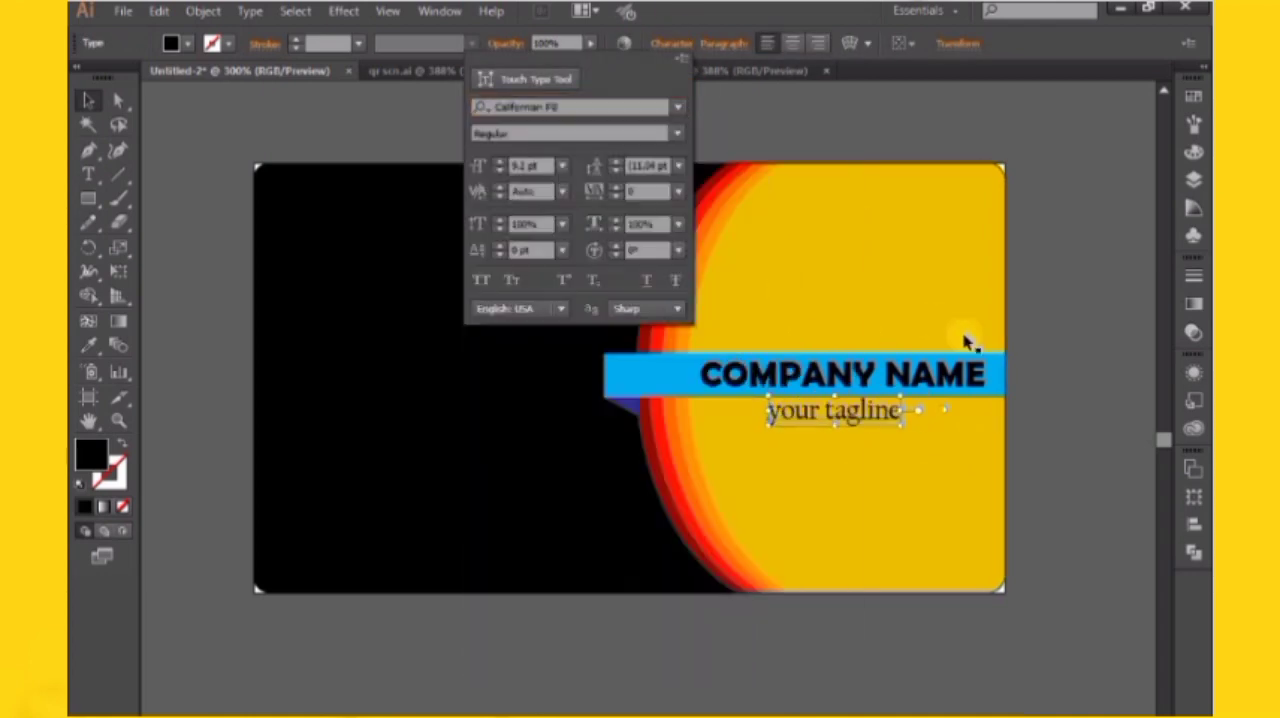
left_click_drag(877, 418, 893, 418)
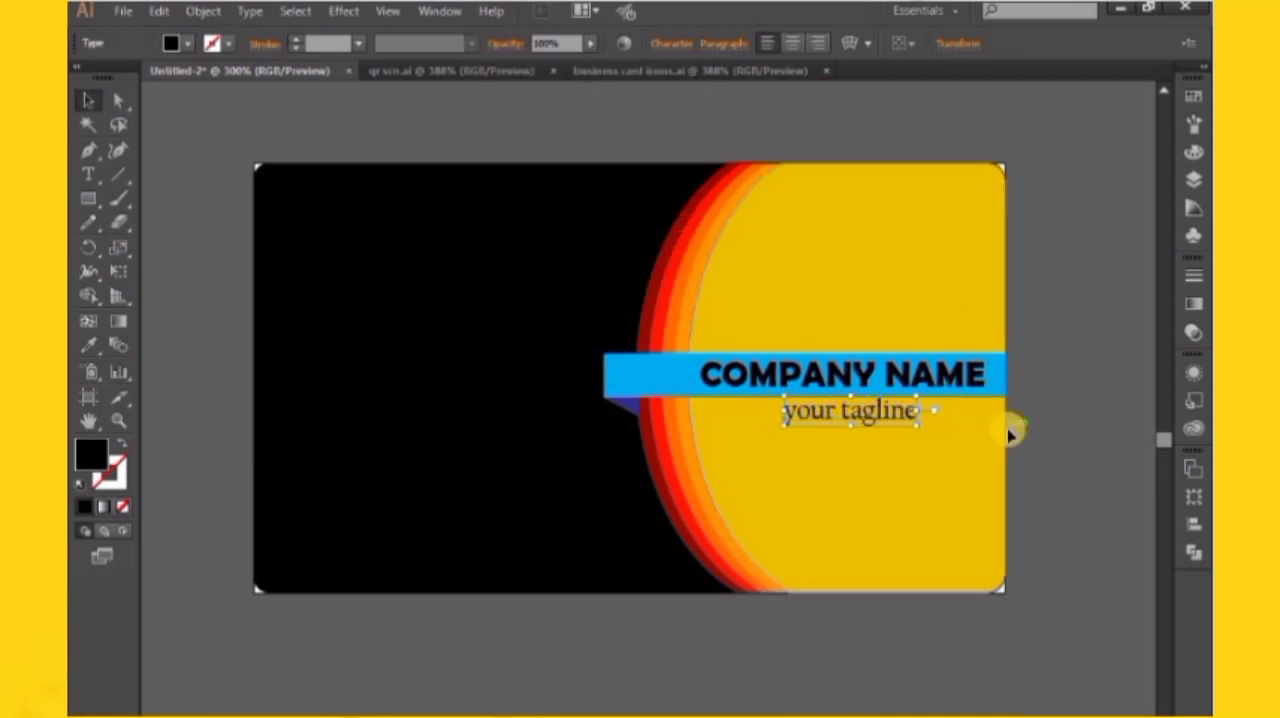
left_click(1038, 428)
left_click_drag(1034, 428, 1038, 414)
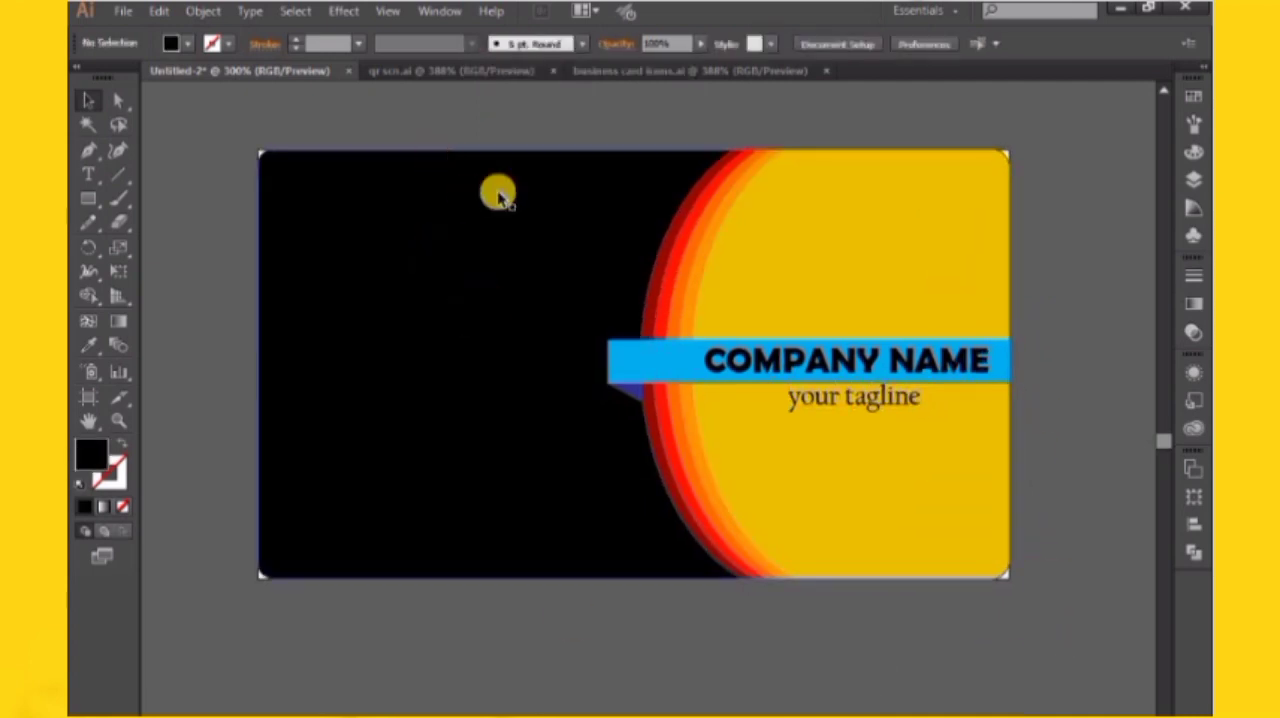
Bring the contact icons group from business card icons.ai onto the card's black area, below its middle
left_click(600, 70)
left_click_drag(634, 337, 440, 358)
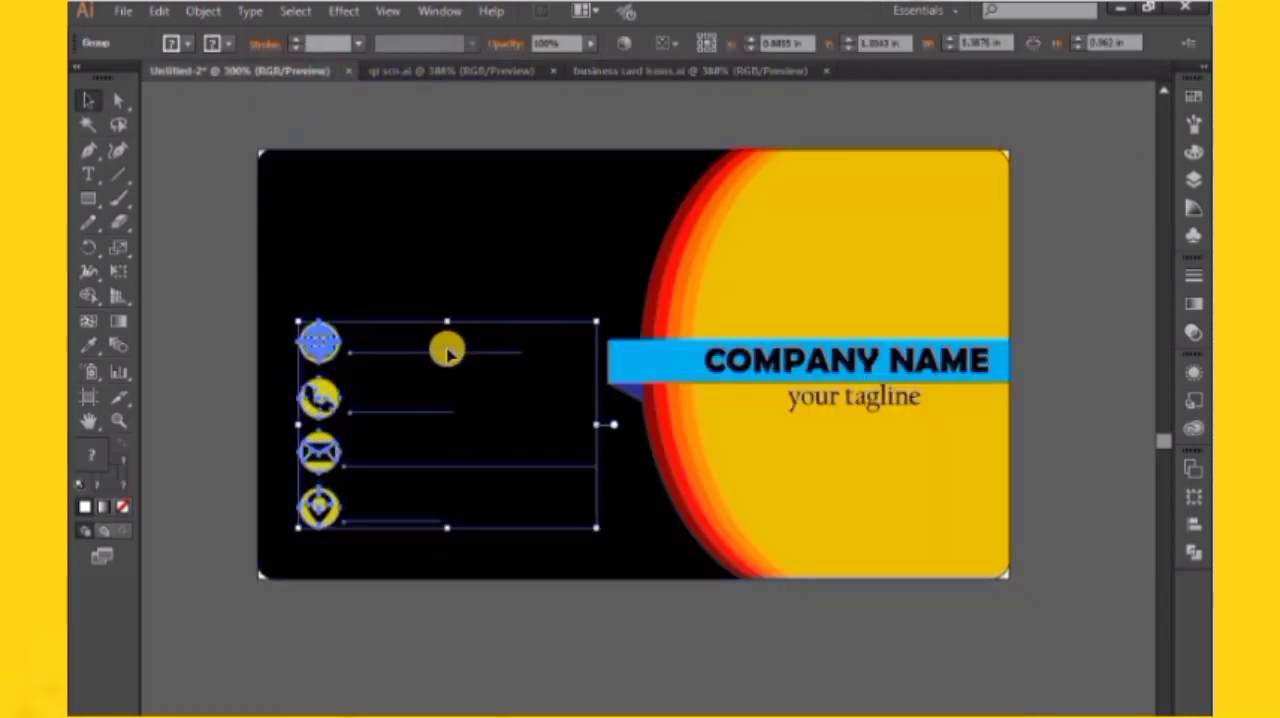
Bring the QR code from its document onto the card, scale it down and place it in the yellow area's lower-right corner
left_click(466, 72)
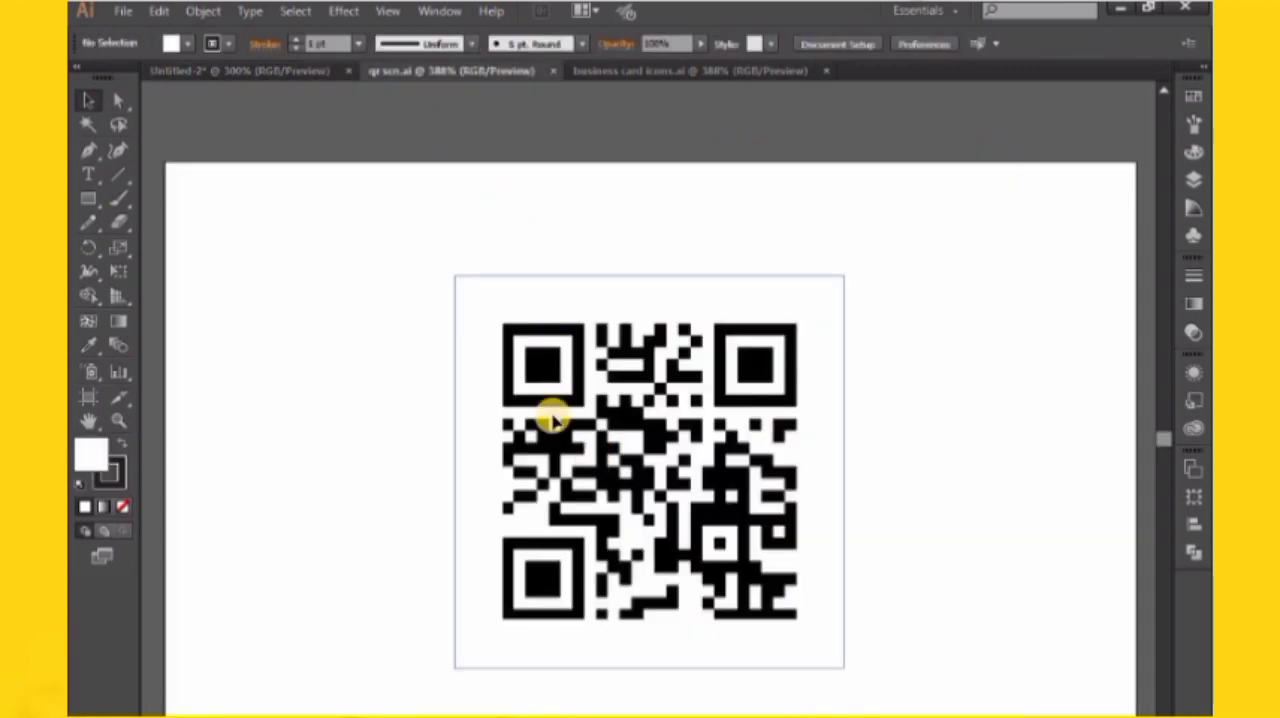
left_click_drag(588, 441, 893, 562)
left_click_drag(862, 501, 812, 477)
left_click(813, 550)
left_click_drag(771, 411, 776, 413)
left_click(686, 548)
left_click_drag(703, 548, 875, 579)
left_click_drag(860, 217, 844, 281)
Ungroup the contact icons and their text lines on the black area
left_click(510, 366)
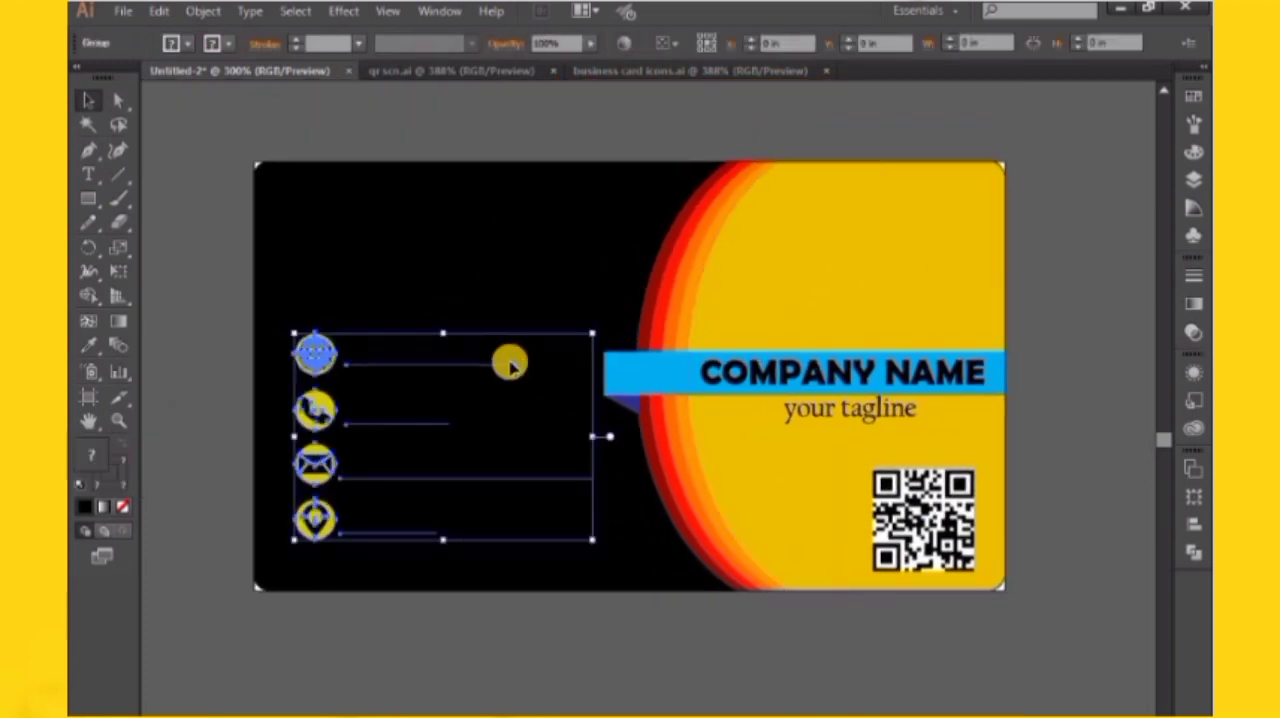
double_click(443, 375)
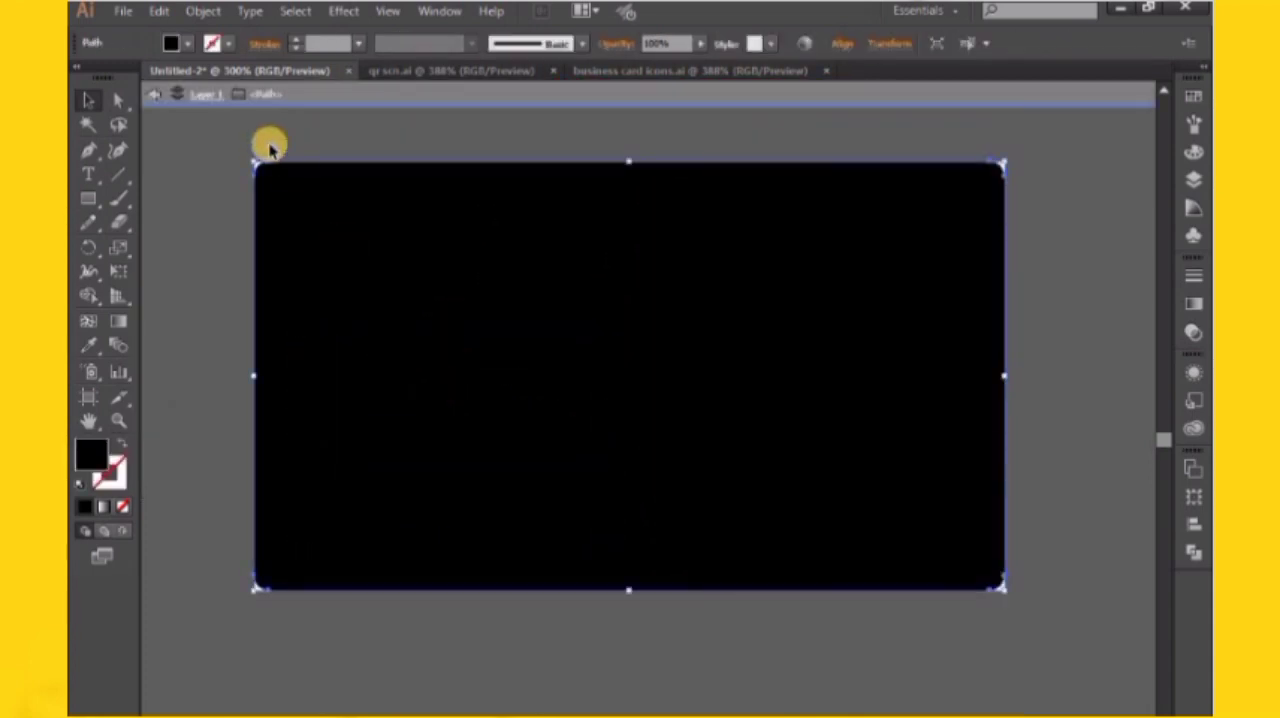
double_click(269, 150)
left_click(338, 366)
left_click(326, 362)
right_click(326, 362)
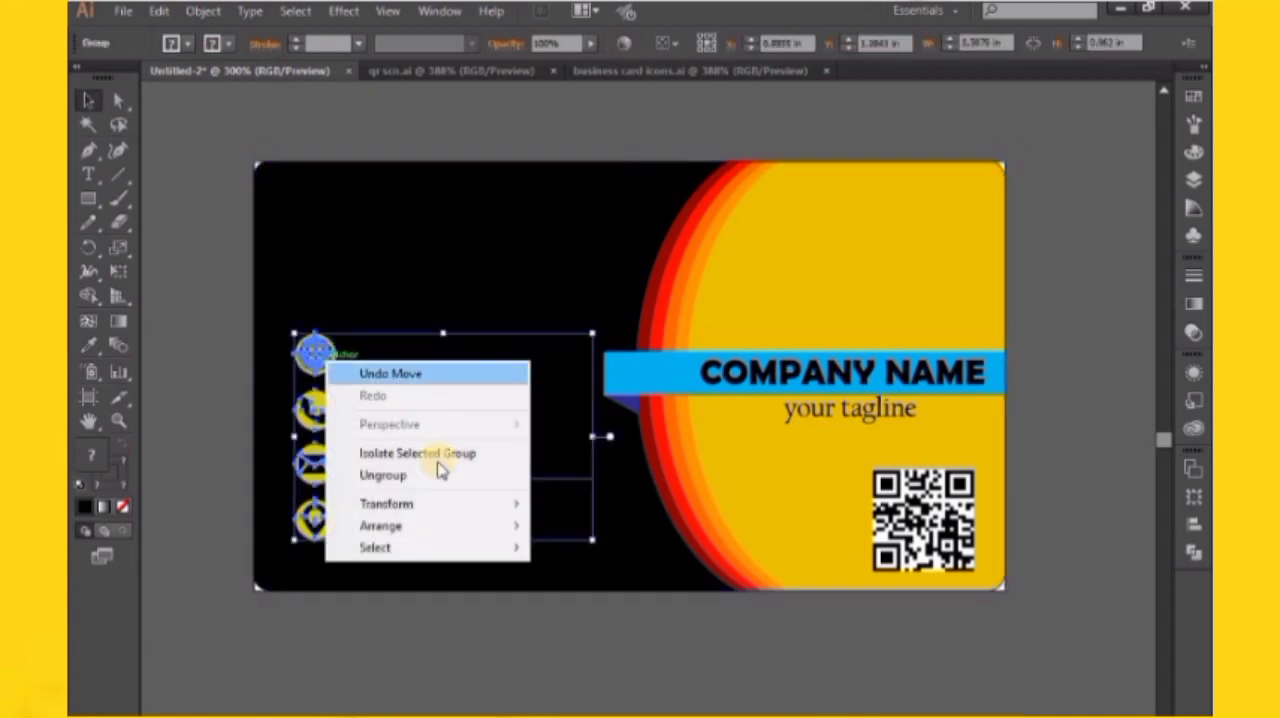
left_click(436, 475)
Lock the card's black background shape
left_click(229, 148)
left_click(319, 230)
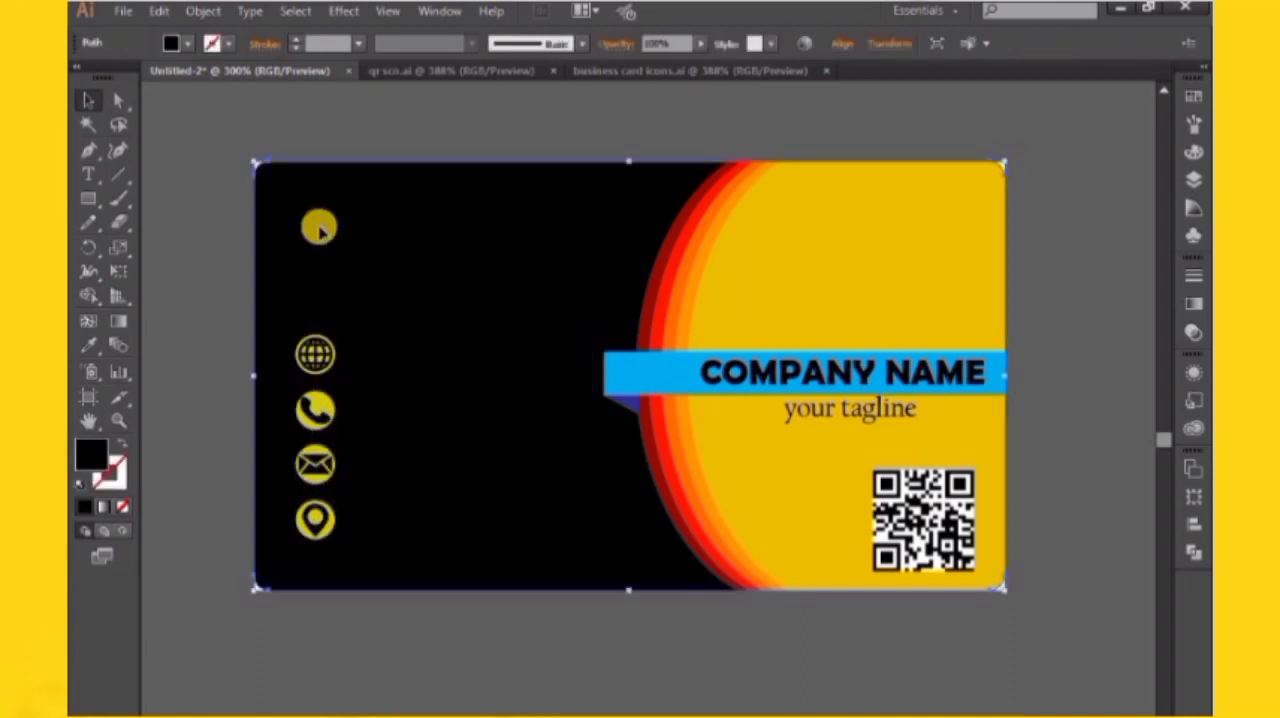
key("ctrl+2")
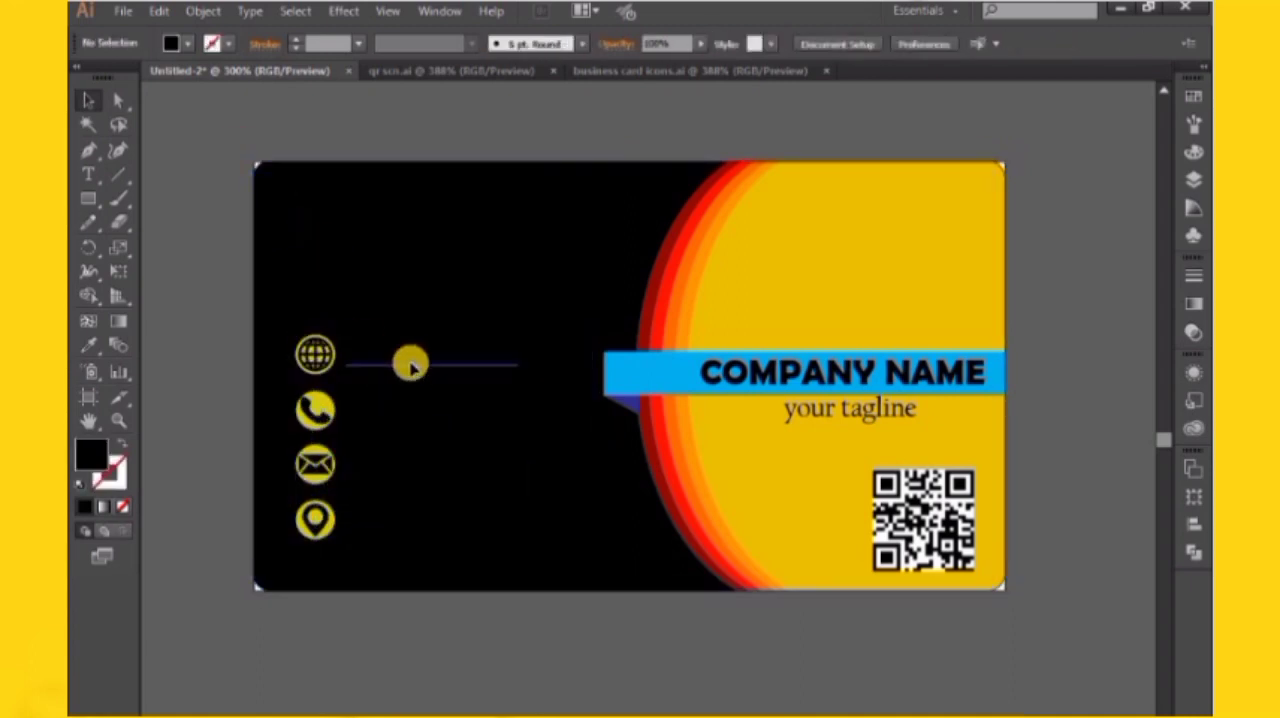
Fill the four contact text lines beside the icons with white
left_click(411, 367)
left_click(409, 426, "shift")
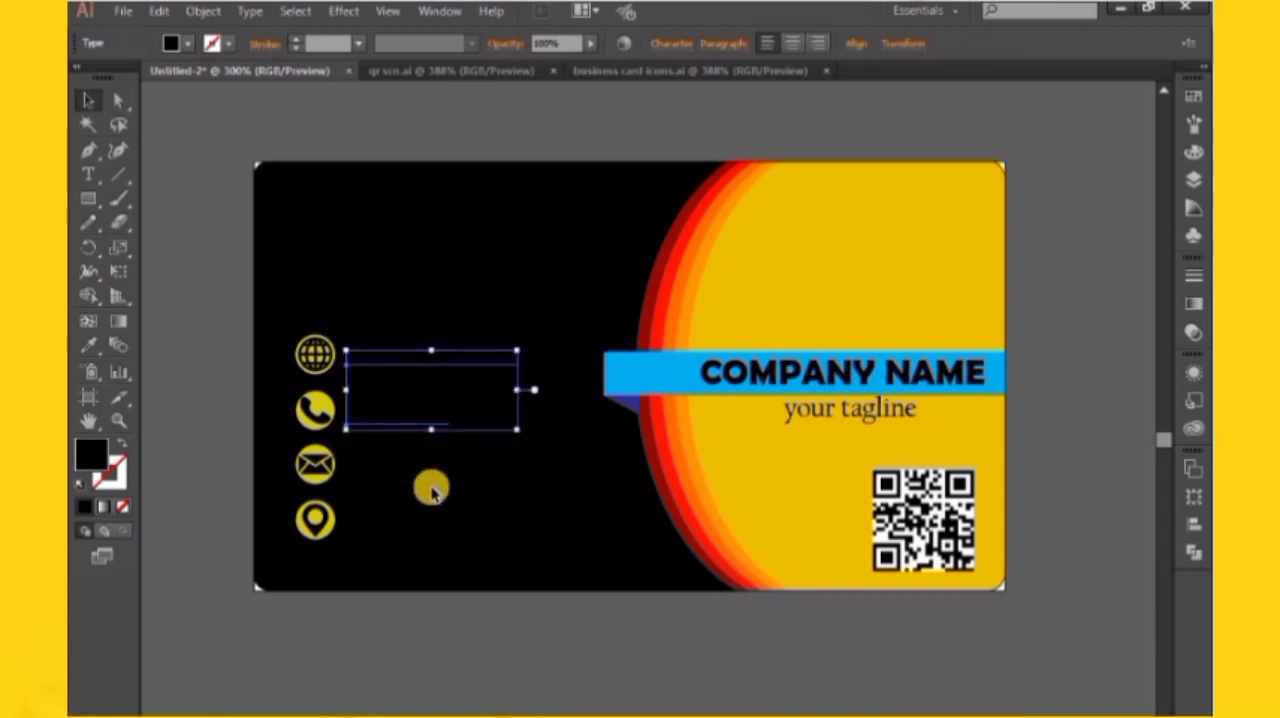
left_click(428, 480, "shift")
left_click(429, 533, "shift")
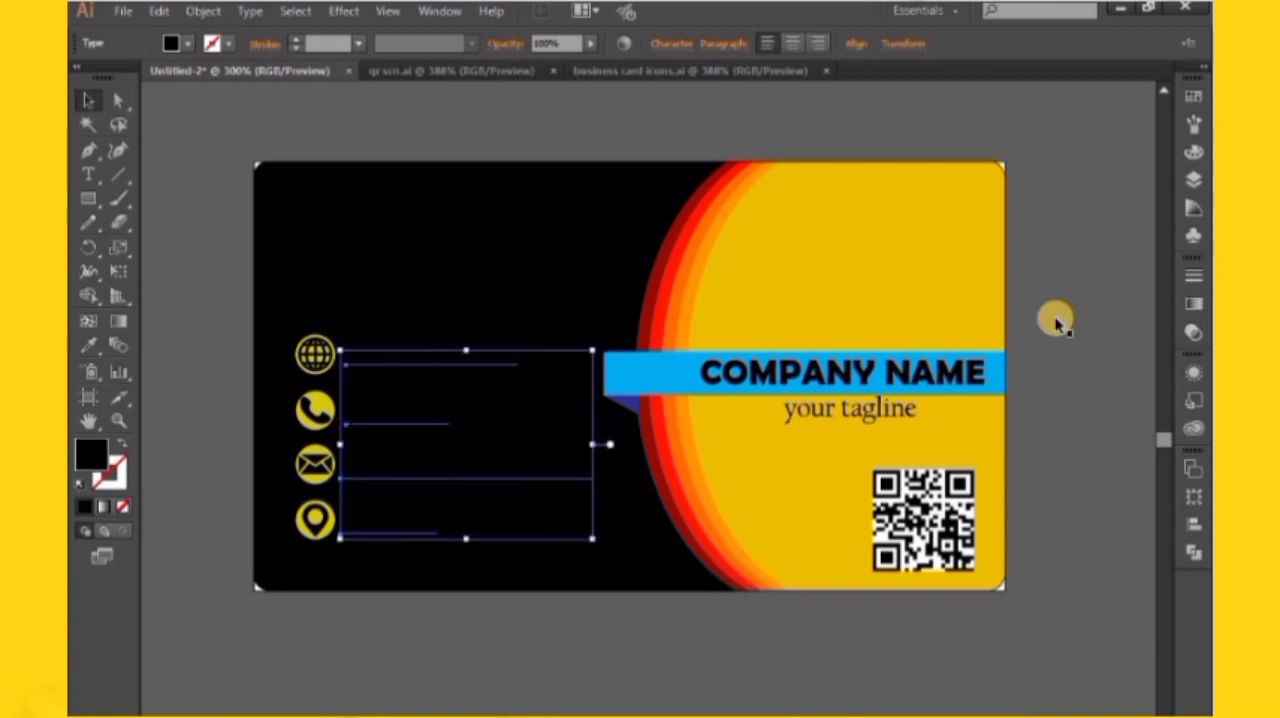
left_click(1200, 94)
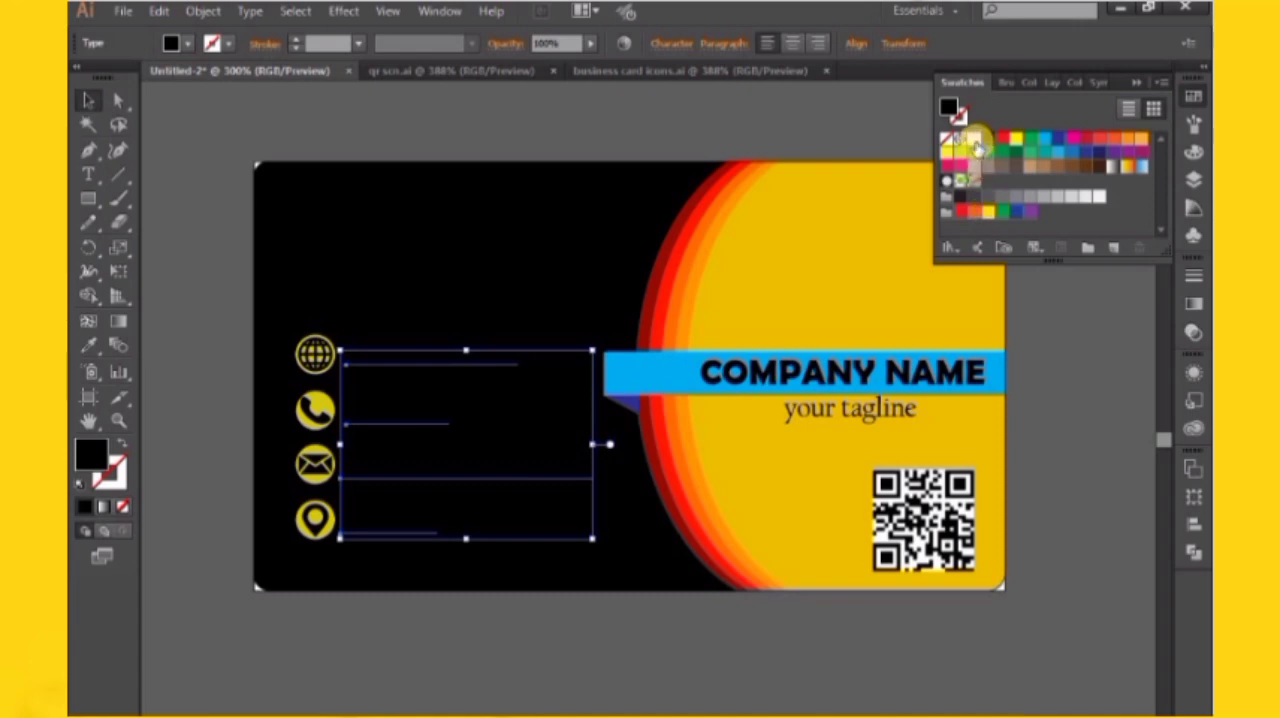
left_click(966, 138)
left_click(743, 112)
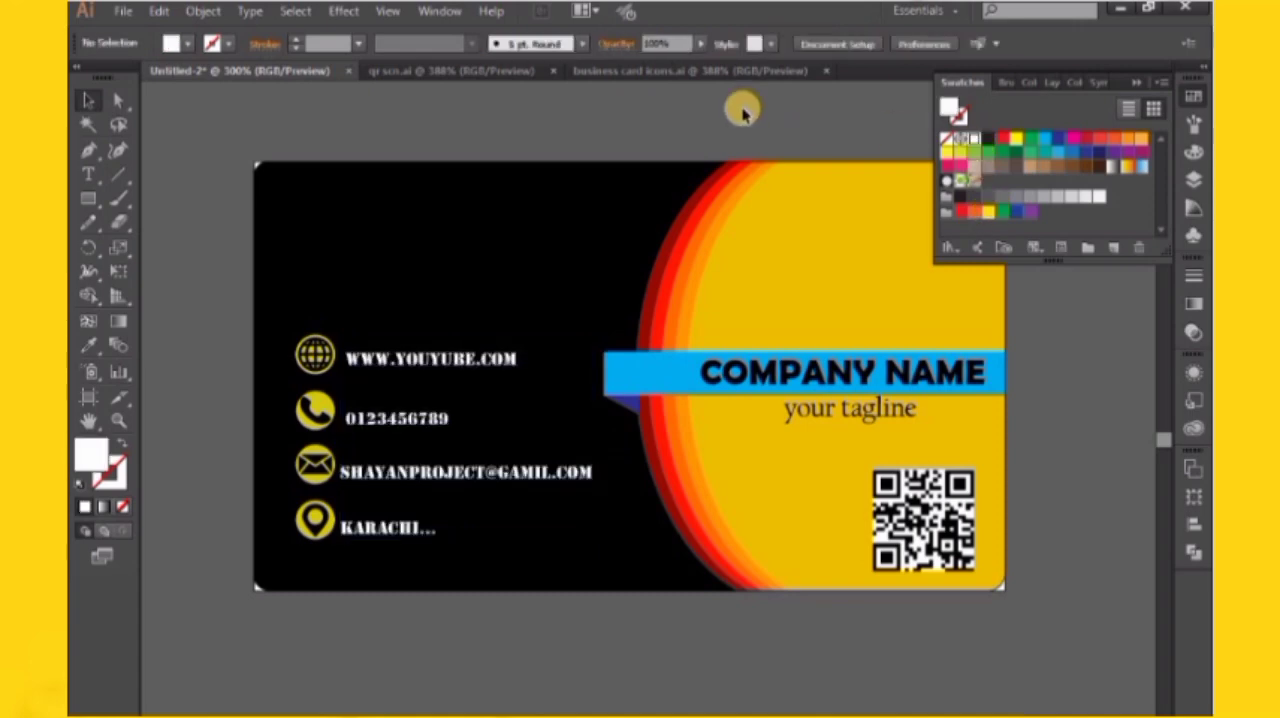
left_click(1136, 82)
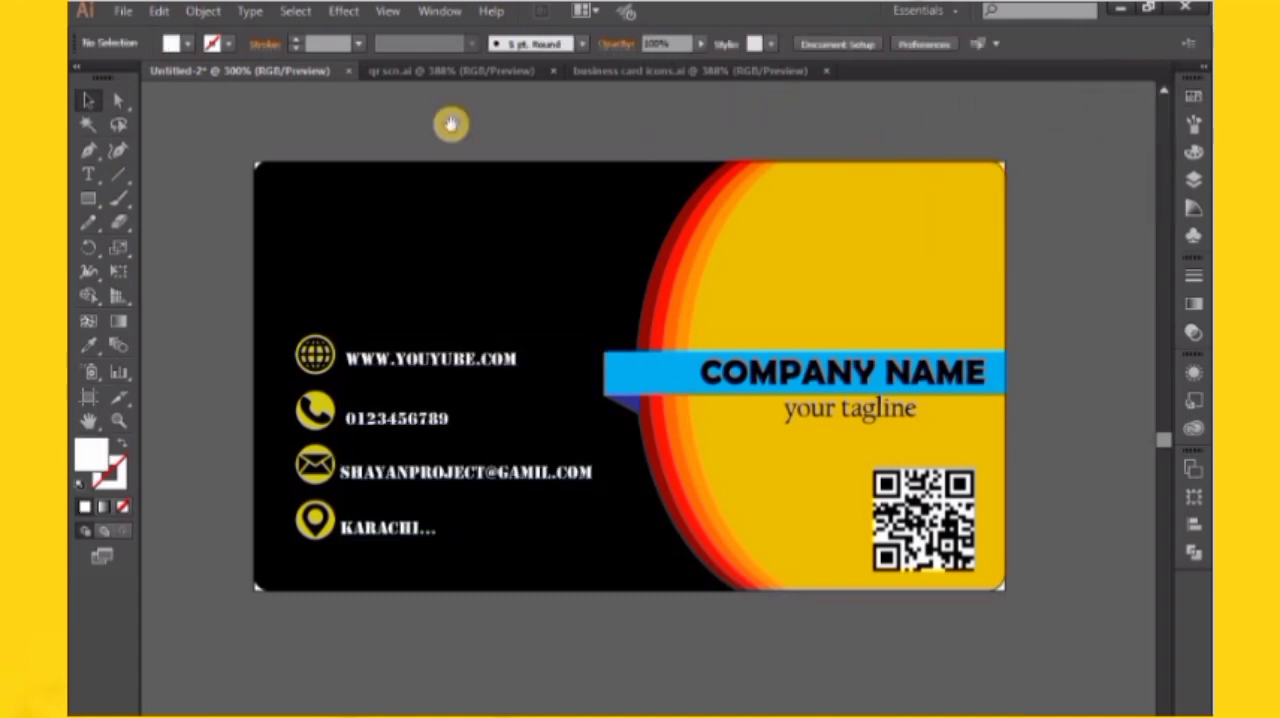
Add the text "your name" on the empty canvas above the card
left_click(88, 175)
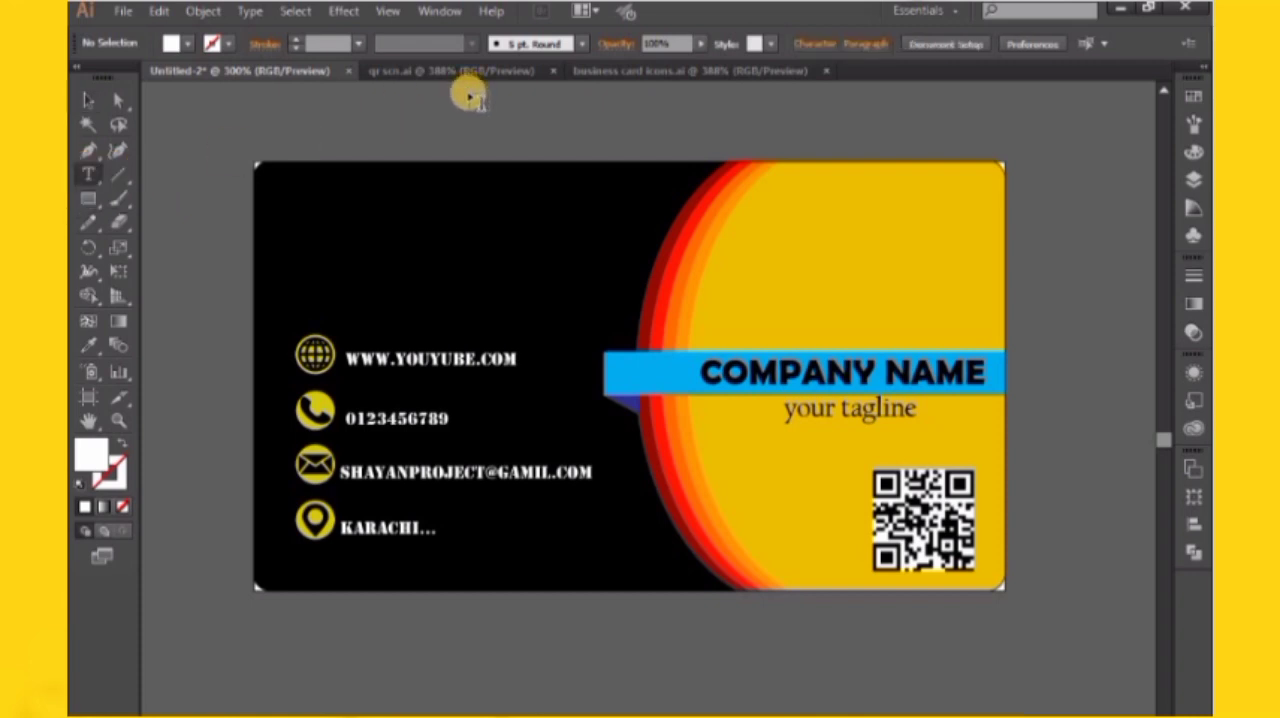
left_click(701, 134)
type("your name")
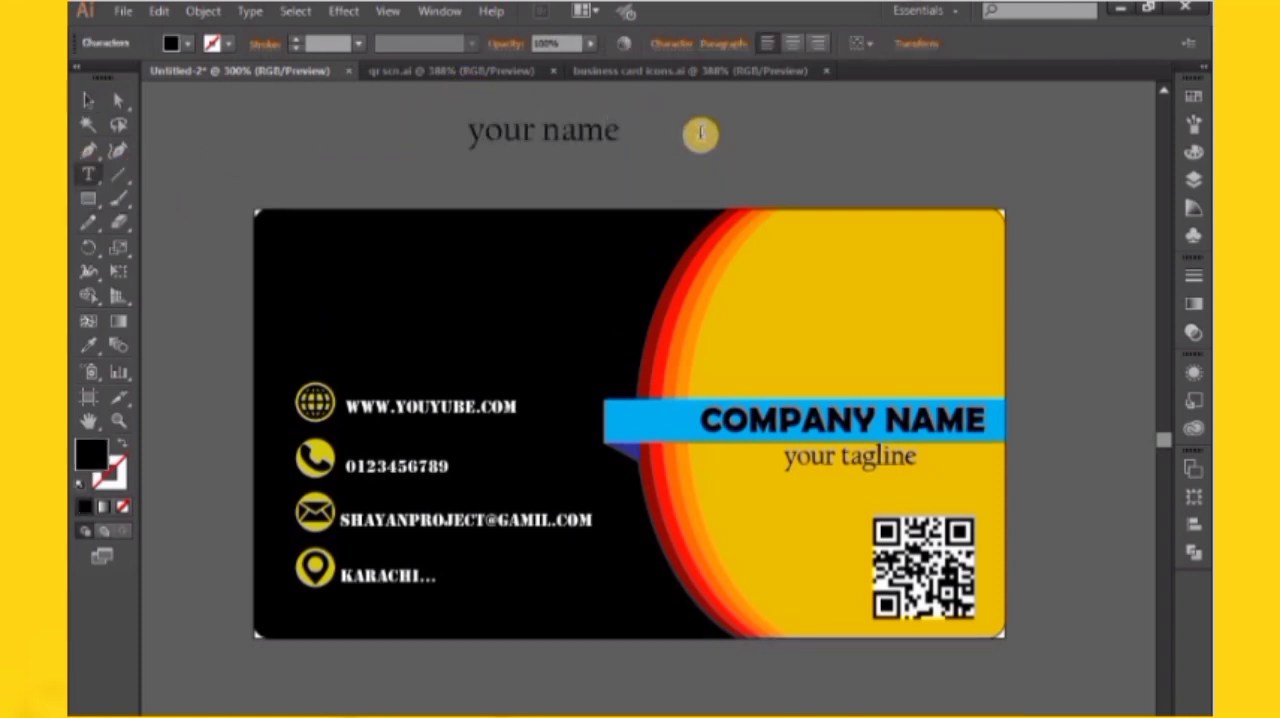
left_click(88, 101)
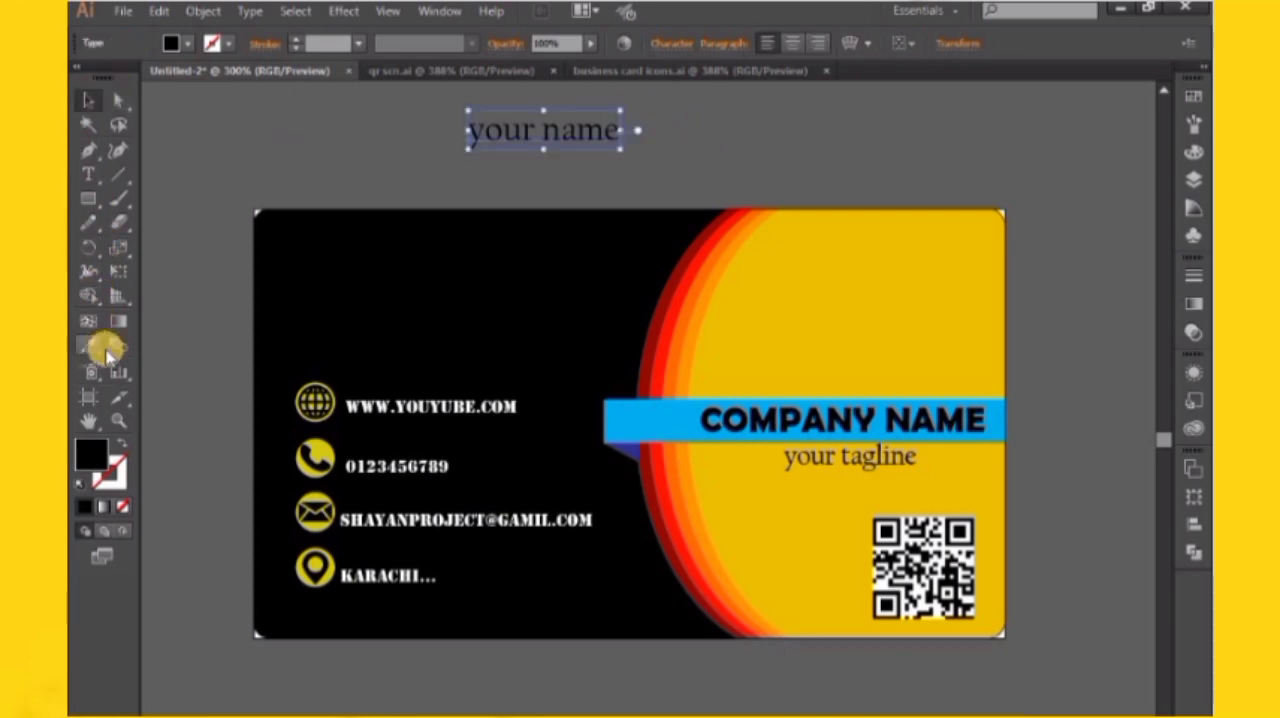
Match the "your name" text to the company name's style with the Eyedropper and place it in the yellow area's upper-right corner
left_click(106, 352)
left_click(940, 420)
left_click(96, 98)
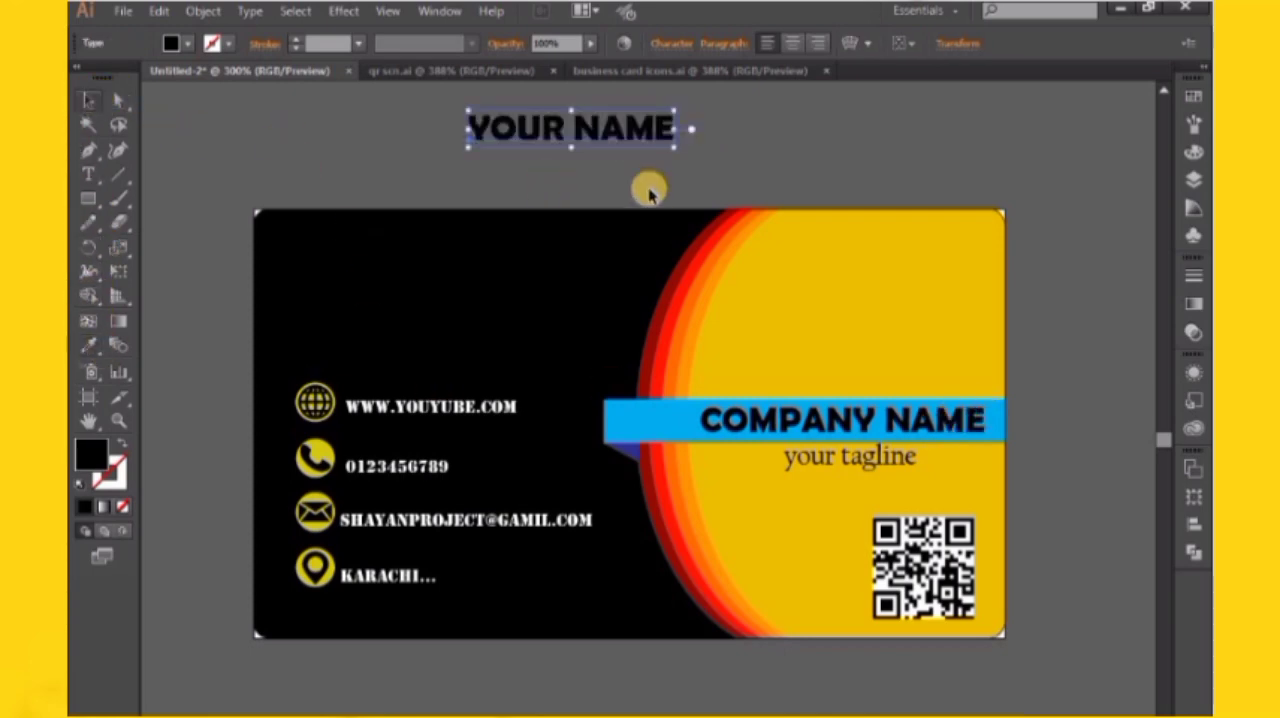
left_click_drag(651, 128, 912, 245)
left_click(900, 163)
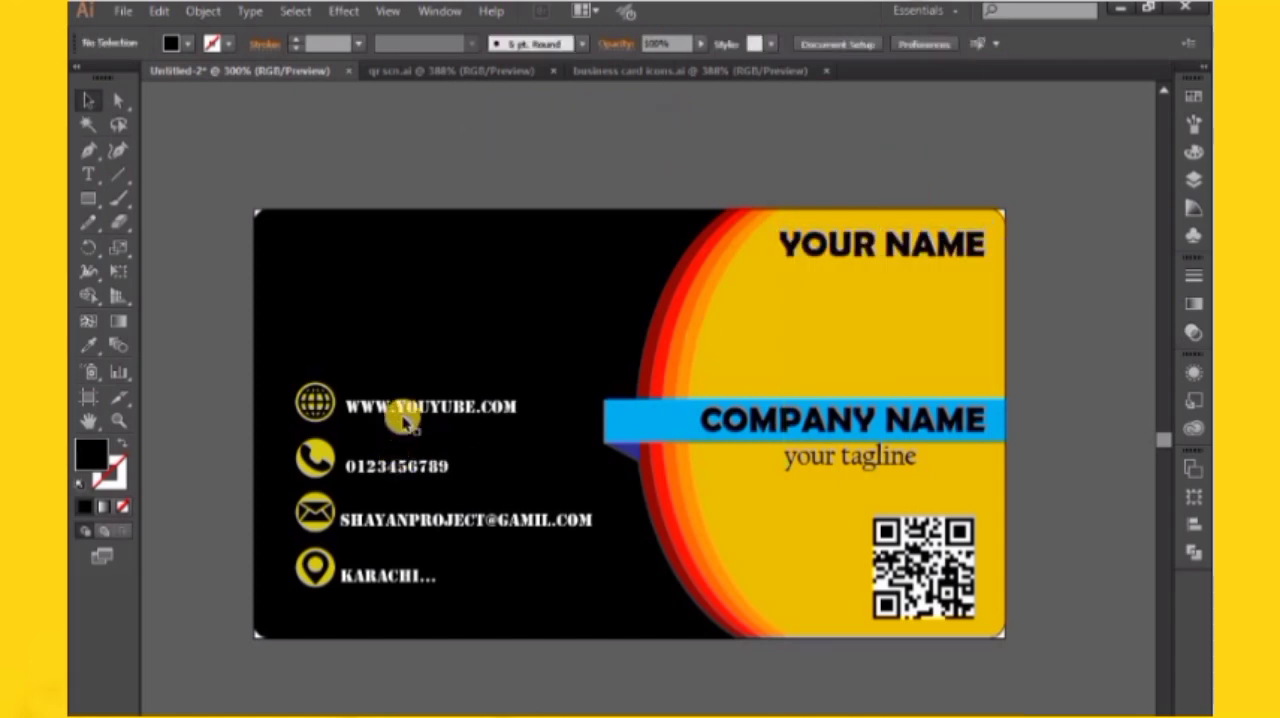
left_click_drag(405, 402, 407, 368)
left_click(409, 398)
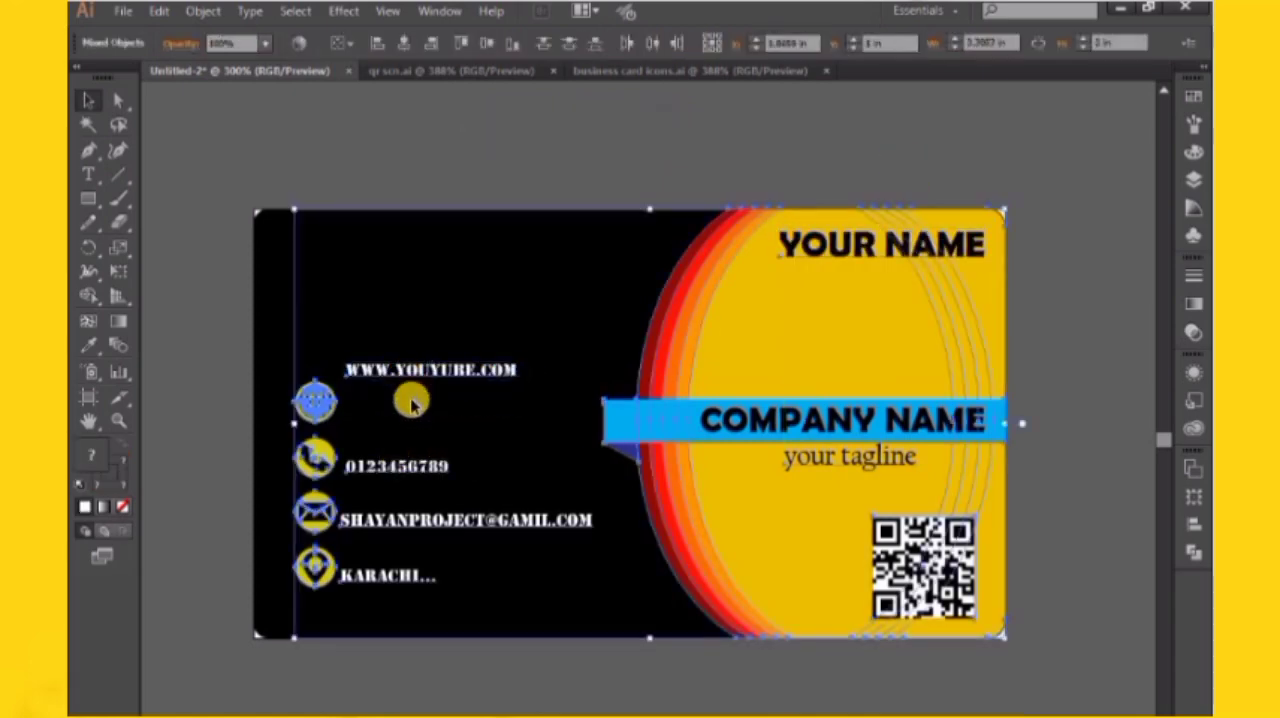
key("ctrl+z")
left_click(428, 194)
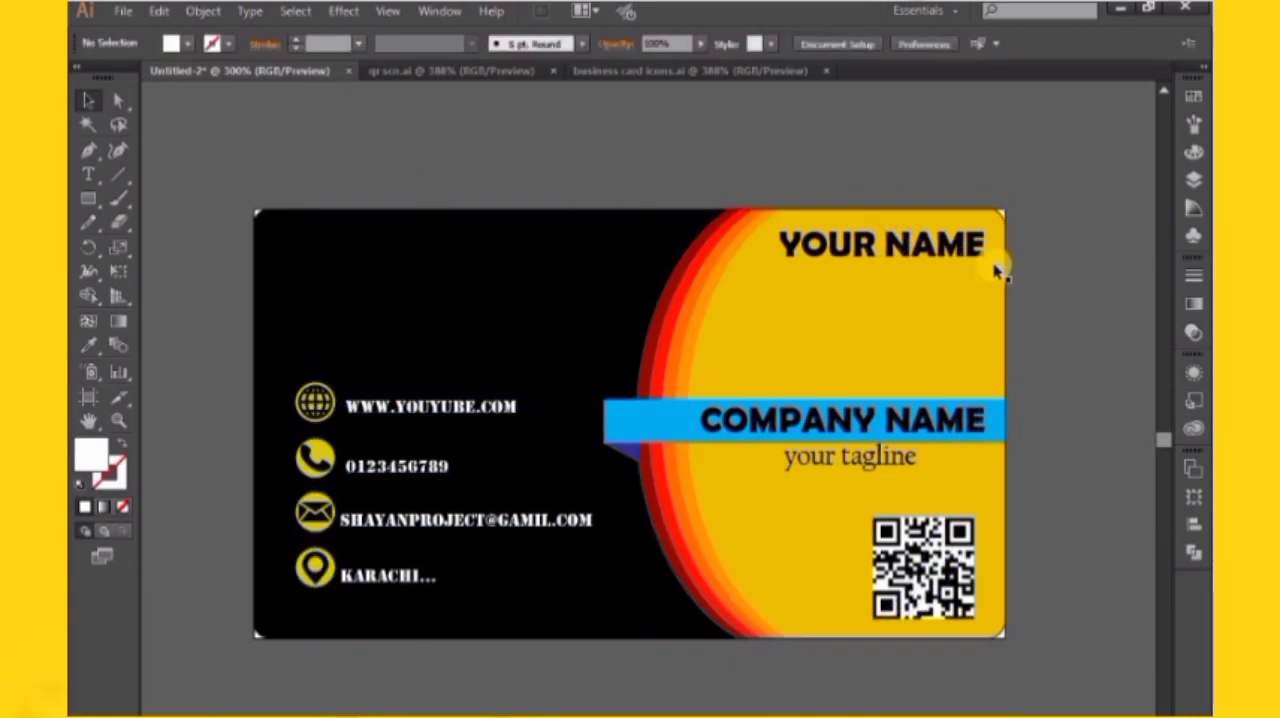
Add the text "SHAYAN PROJECT GRAPHIC" above the card and match it to the tagline's style with the Eyedropper
left_click(88, 174)
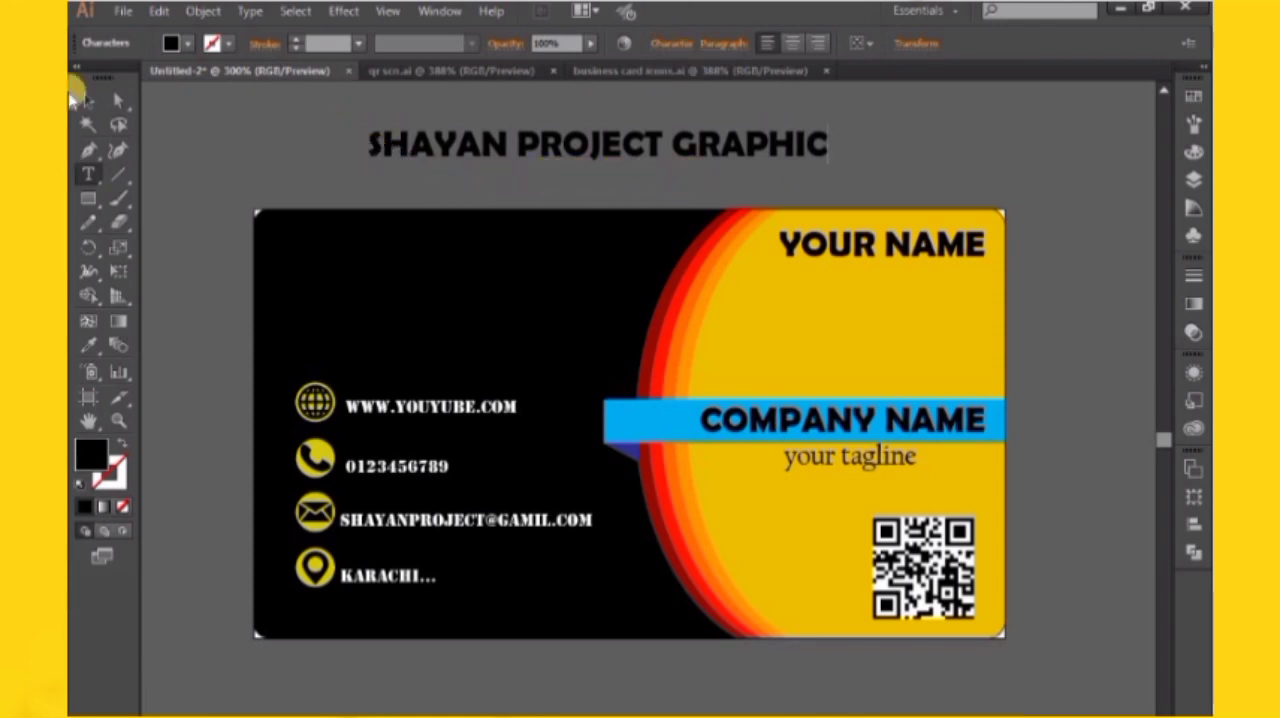
left_click(87, 340)
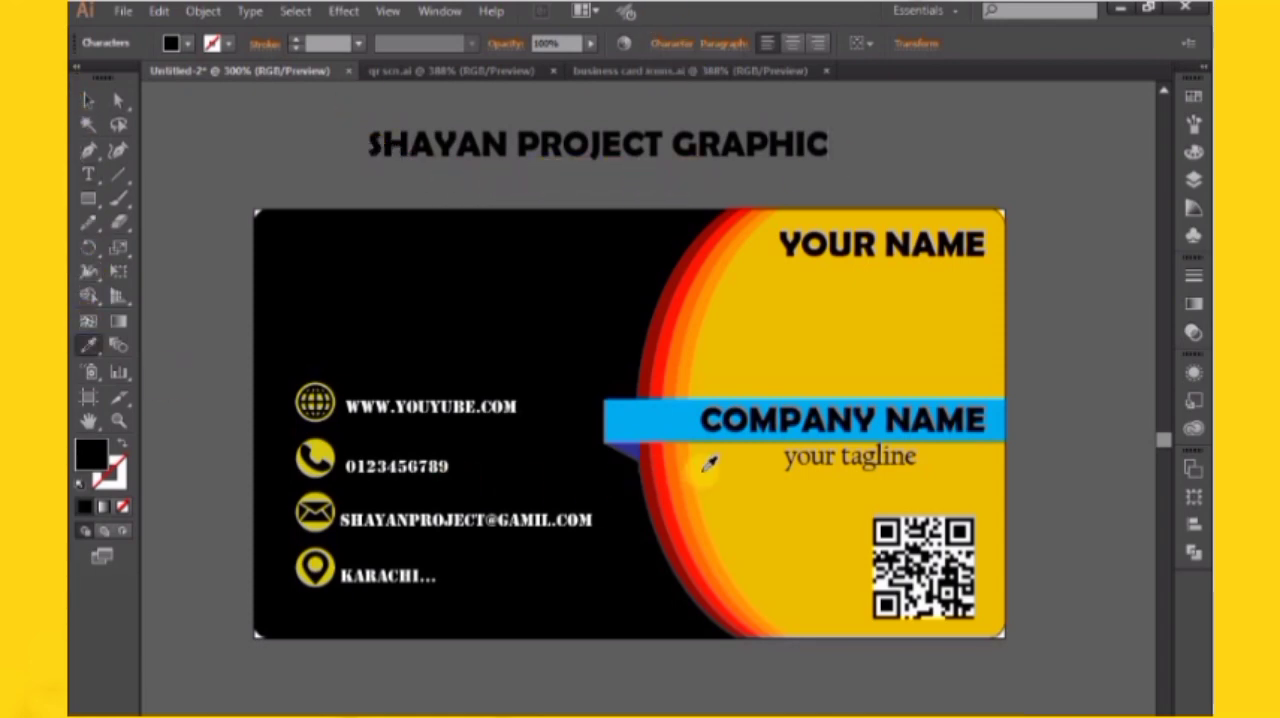
left_click(798, 462)
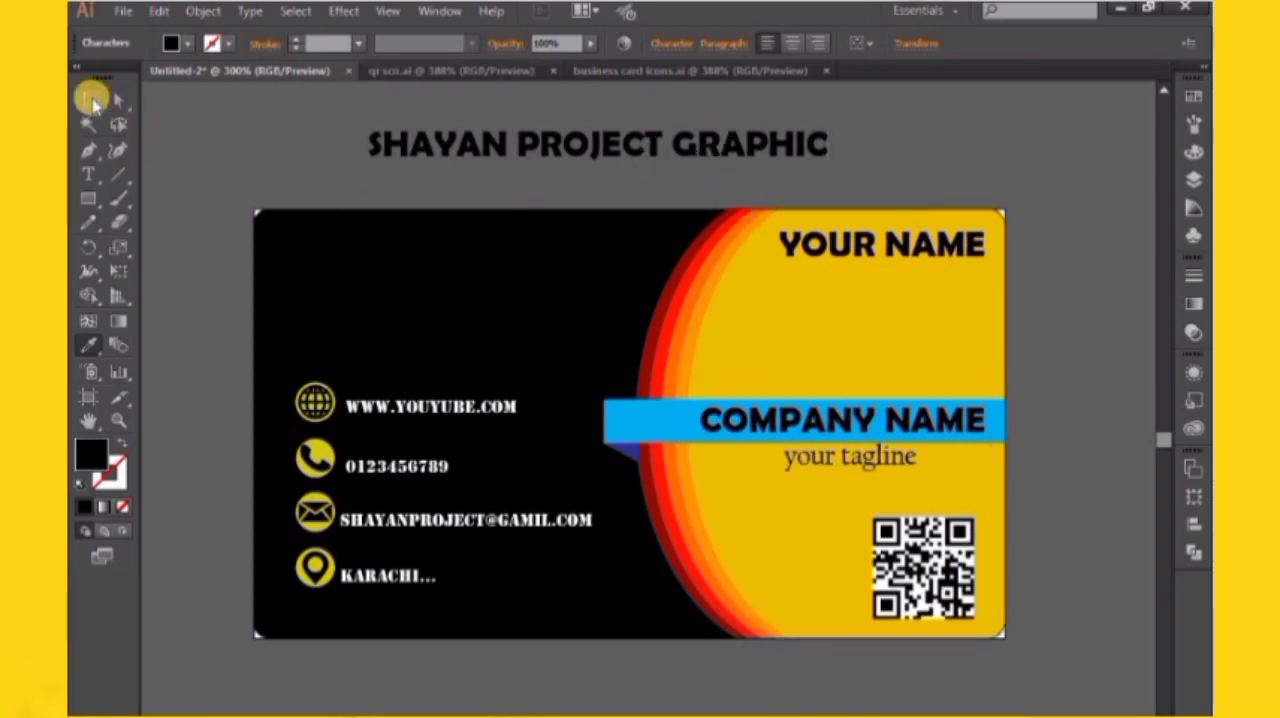
left_click(92, 102)
left_click(87, 343)
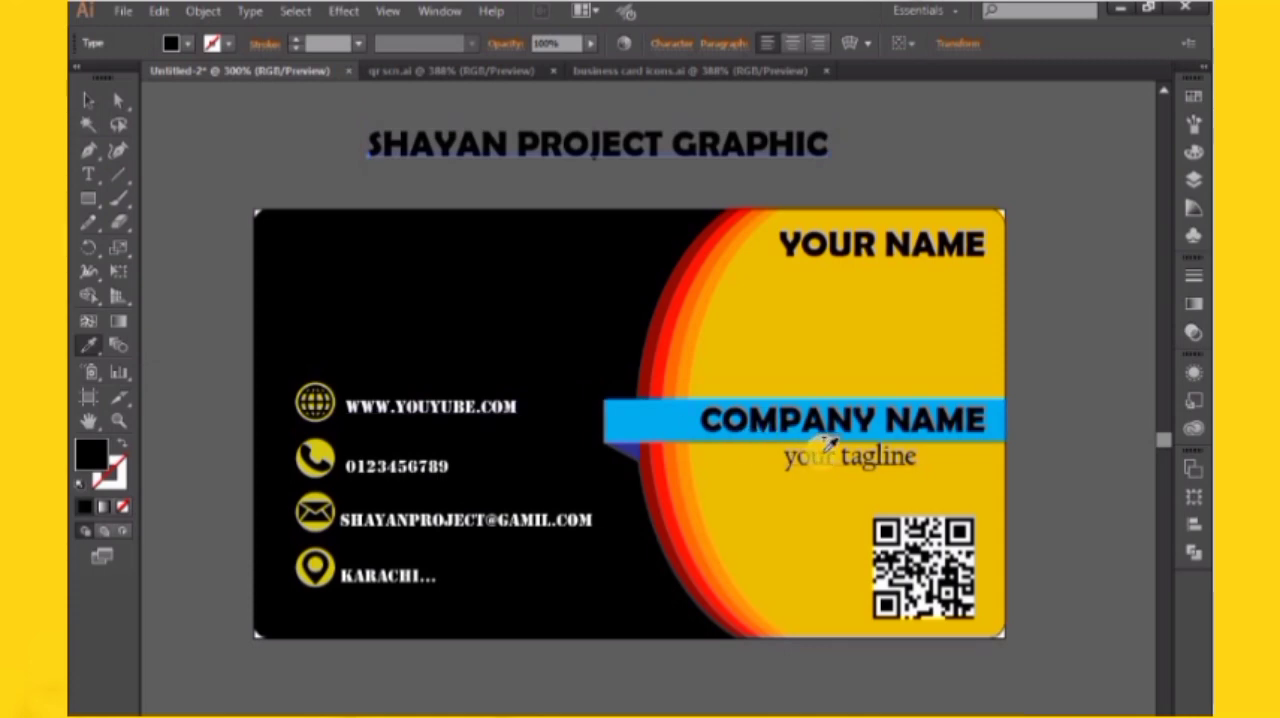
left_click(826, 443)
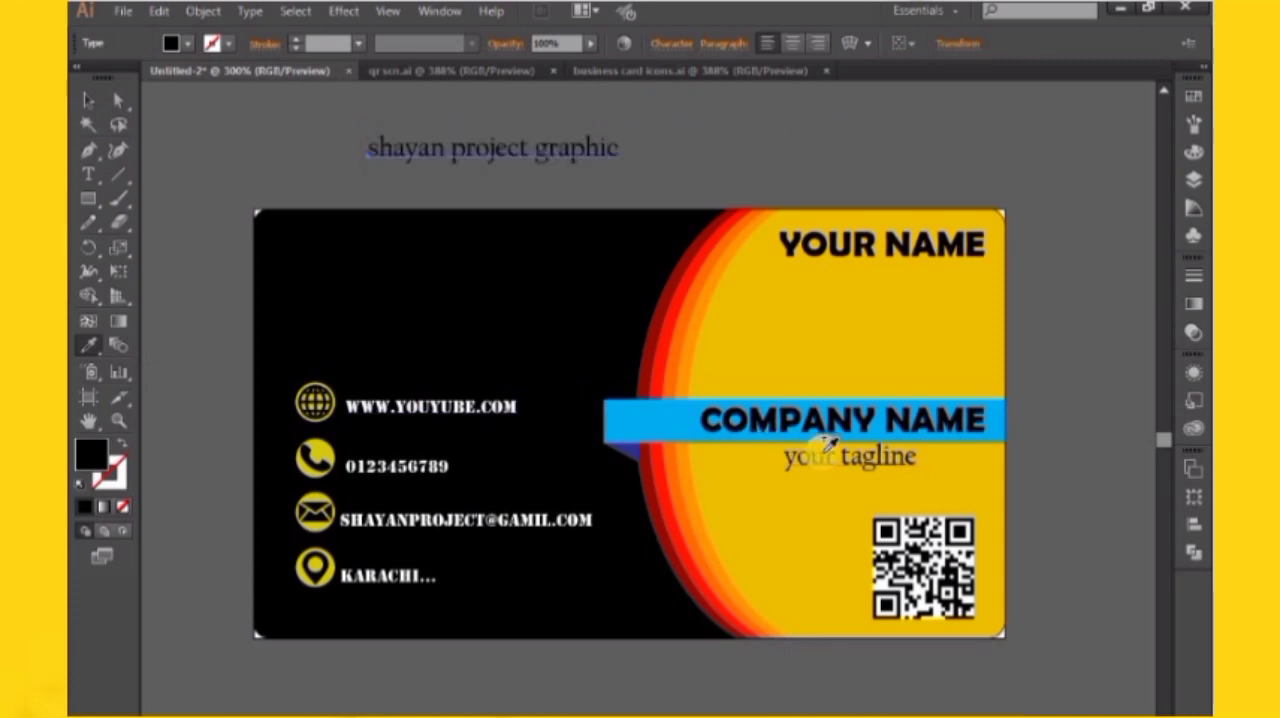
Place the new text line directly under "YOUR NAME" and shift "YOUR NAME" slightly left to sit centred over it
left_click(88, 100)
left_click_drag(515, 158, 806, 282)
left_click(829, 240)
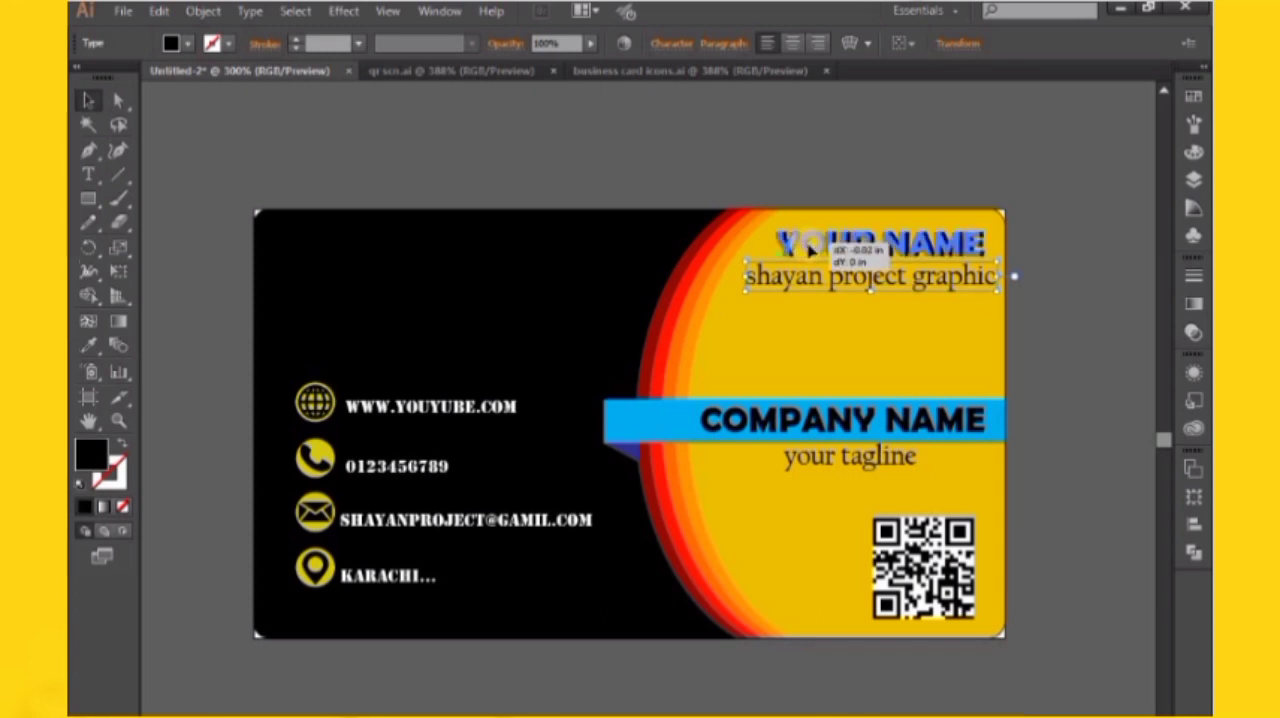
left_click(825, 155)
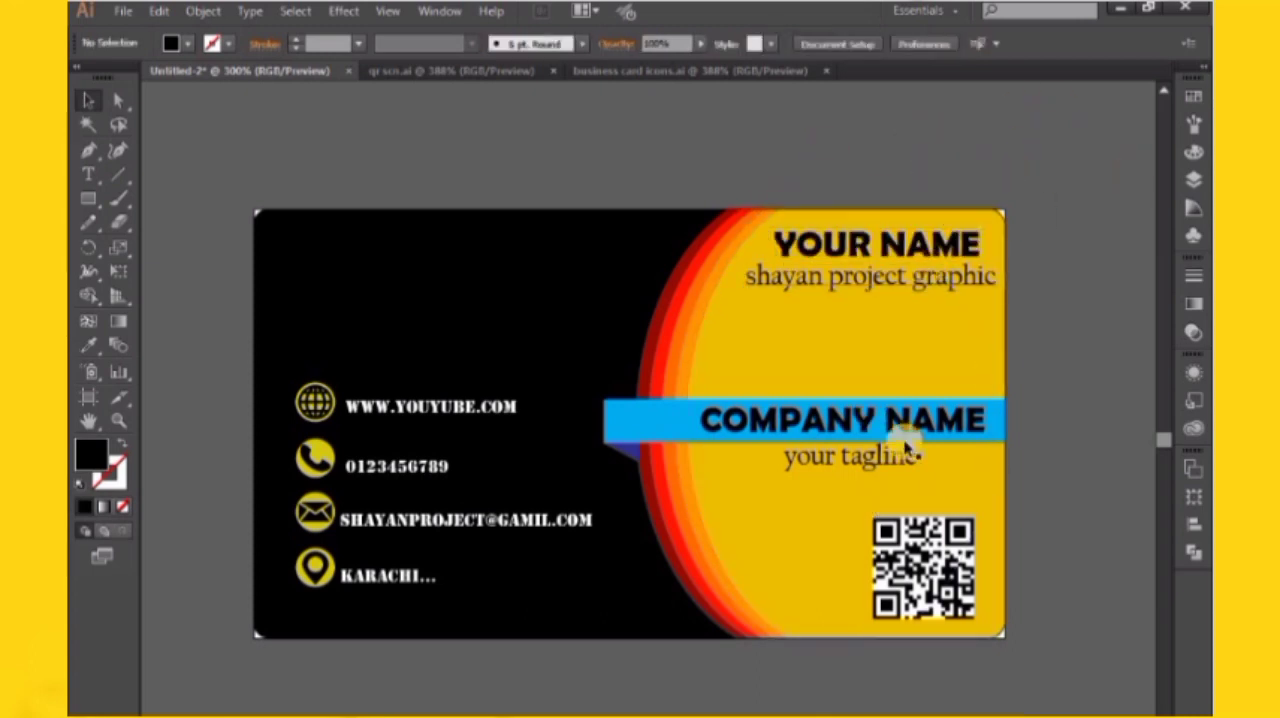
left_click_drag(329, 158, 419, 158)
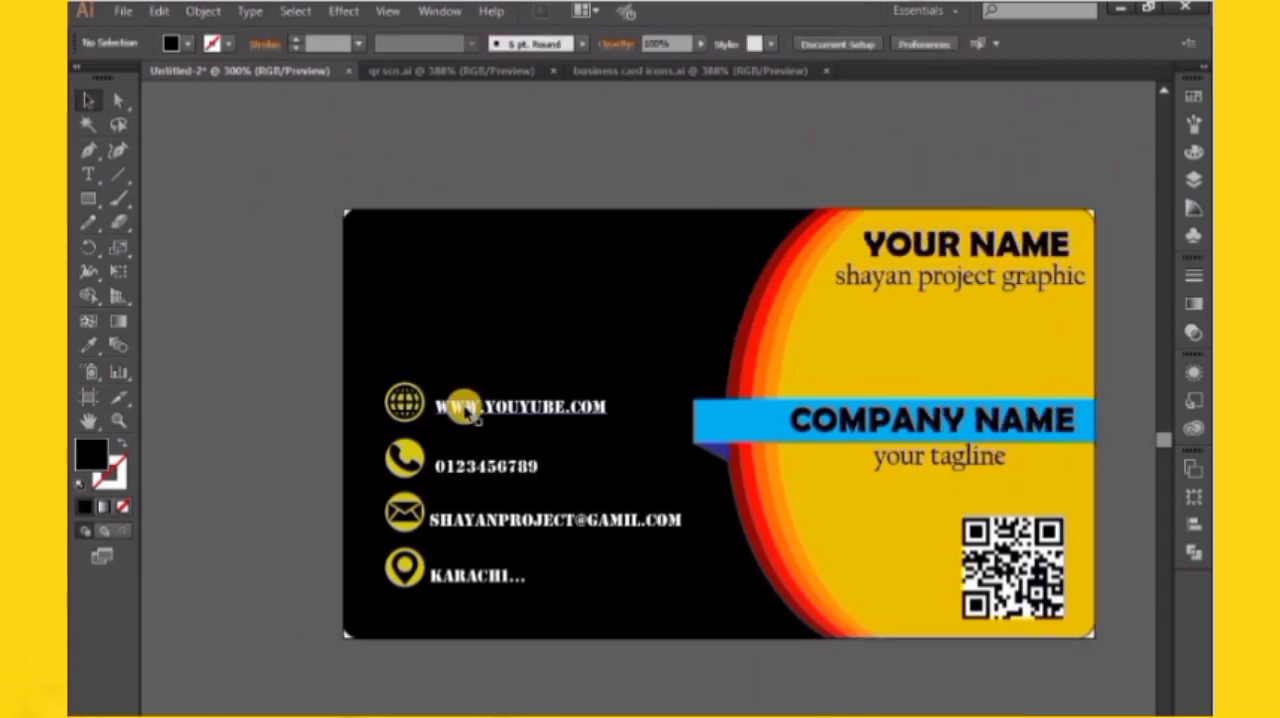
left_click_drag(466, 413, 470, 388)
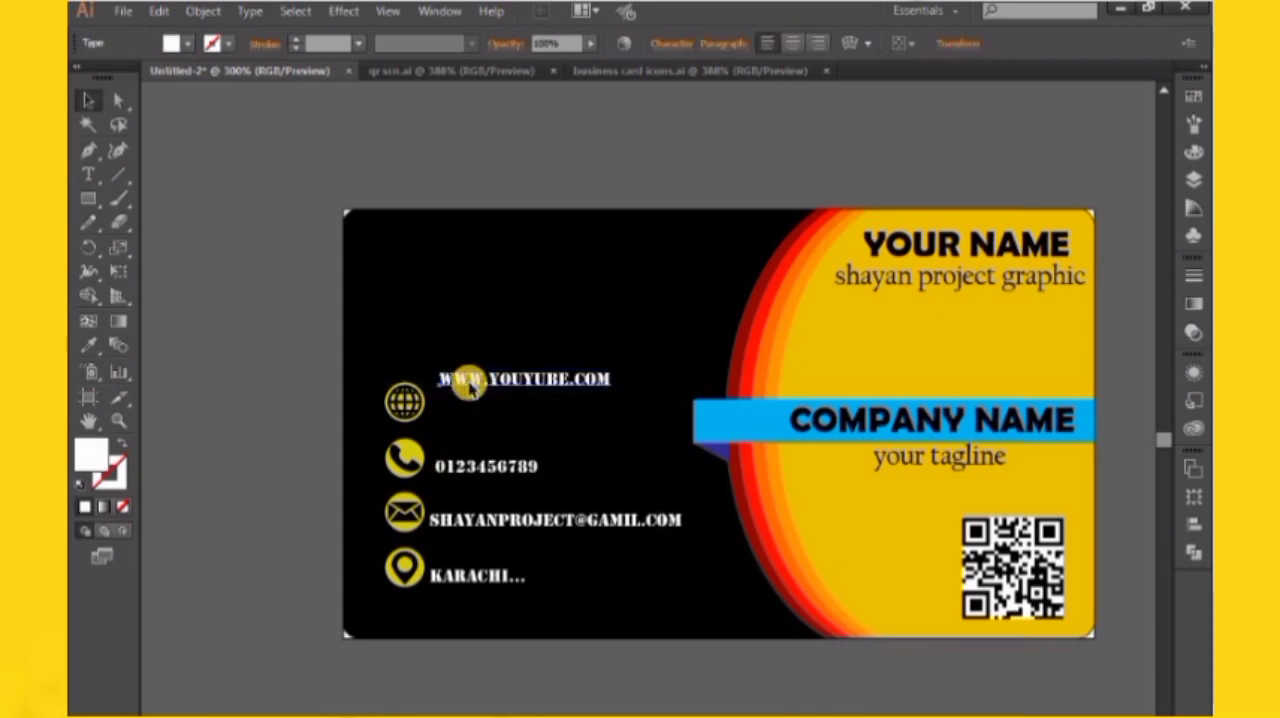
key("ctrl+z")
Move all contact icons and their text lines together slightly up and left on the black area
left_click_drag(374, 357, 598, 604)
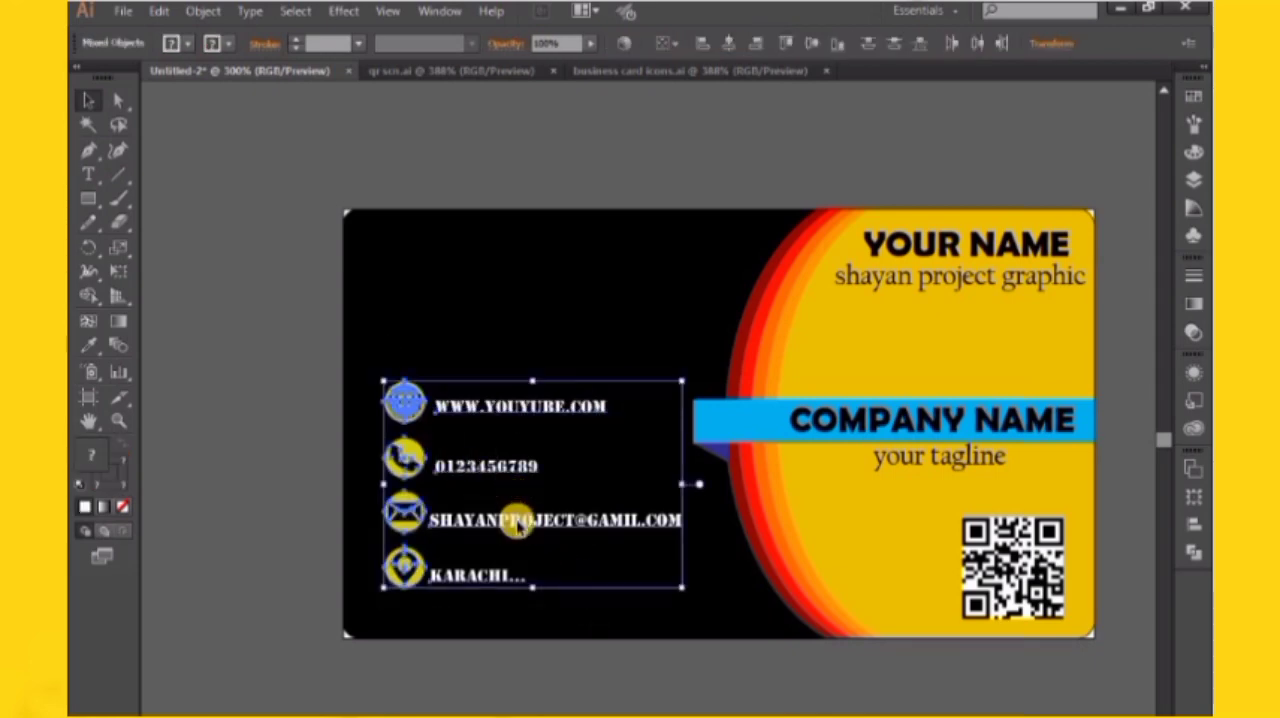
left_click_drag(518, 528, 505, 482)
left_click(309, 403)
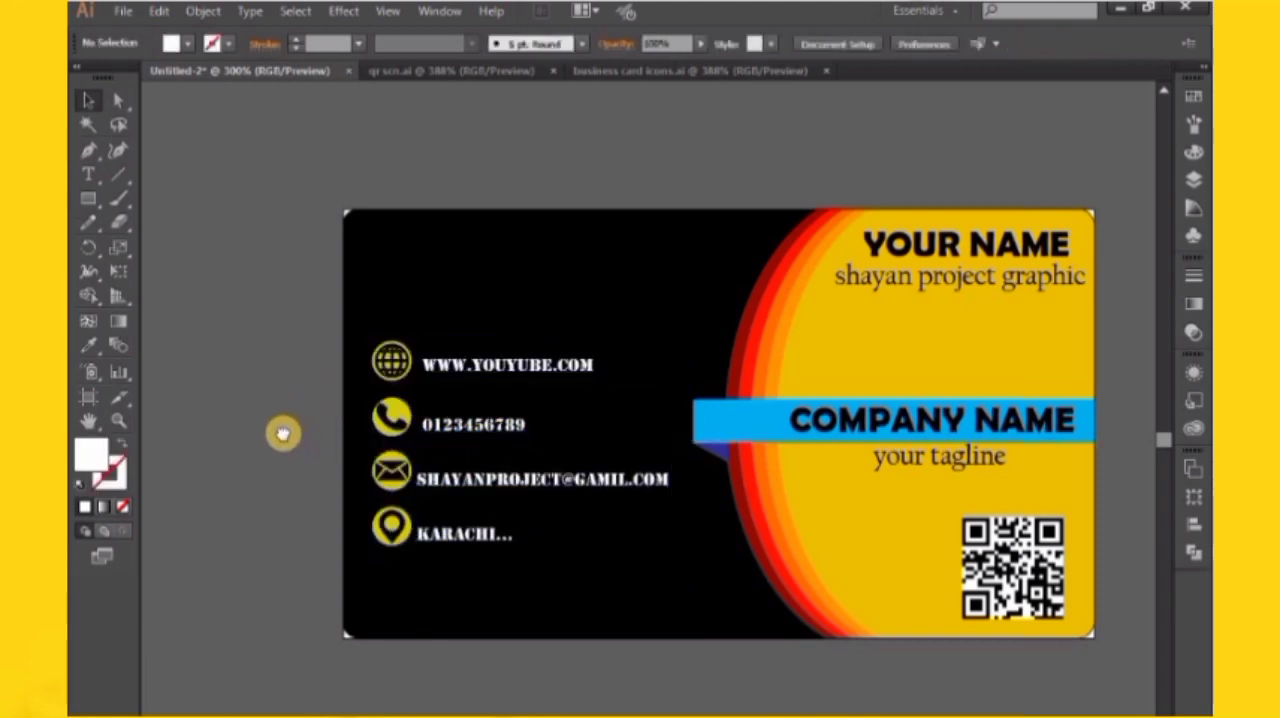
left_click_drag(283, 433, 265, 429)
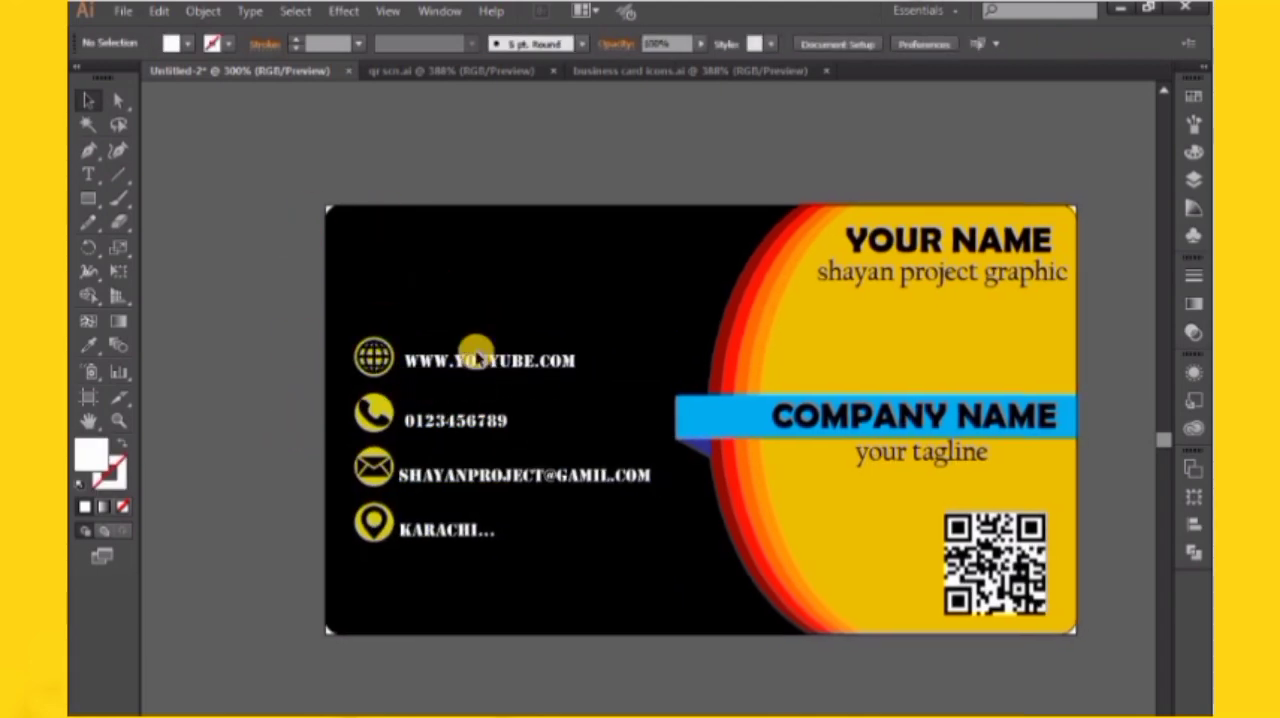